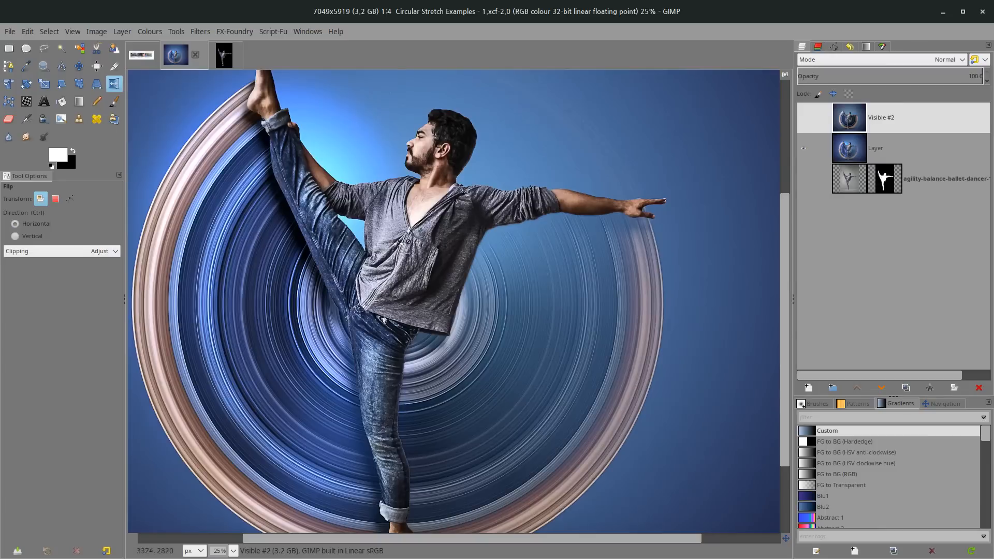
click(27, 32)
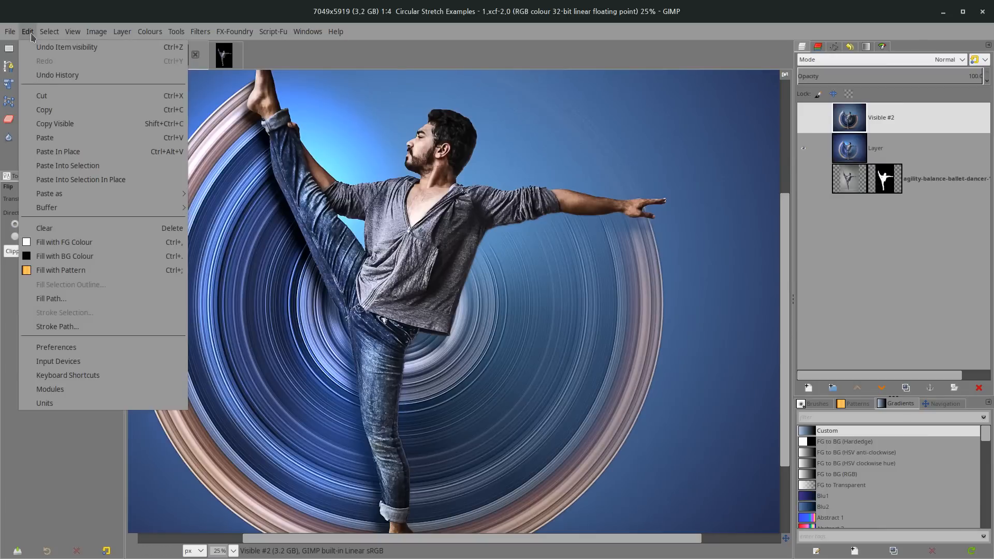
click(476, 285)
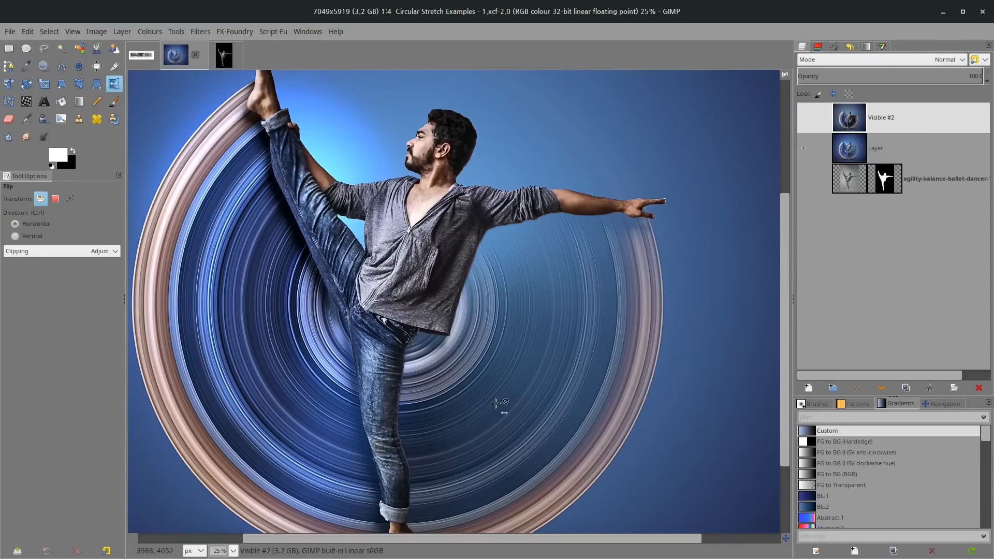
scroll(450, 324, up, 1)
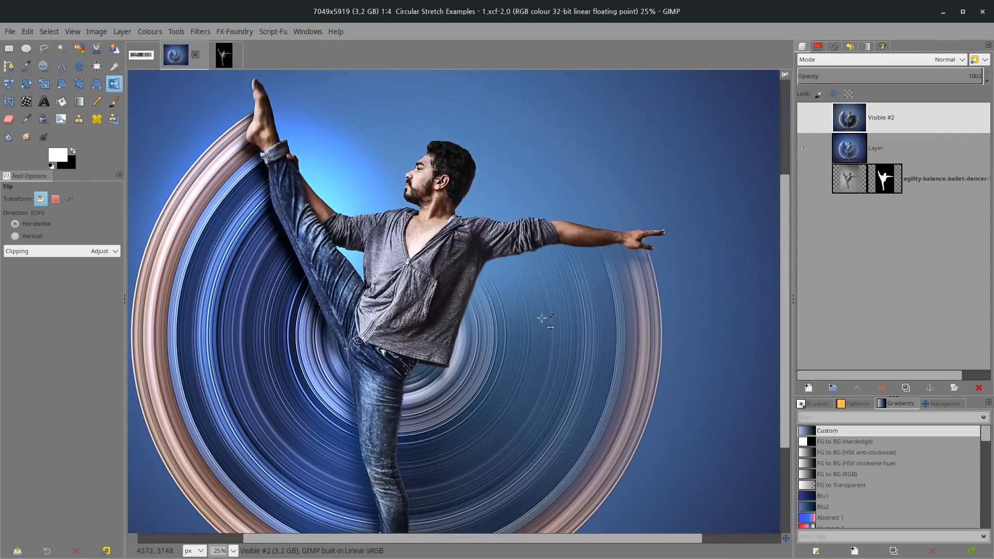
drag(526, 337, 519, 322)
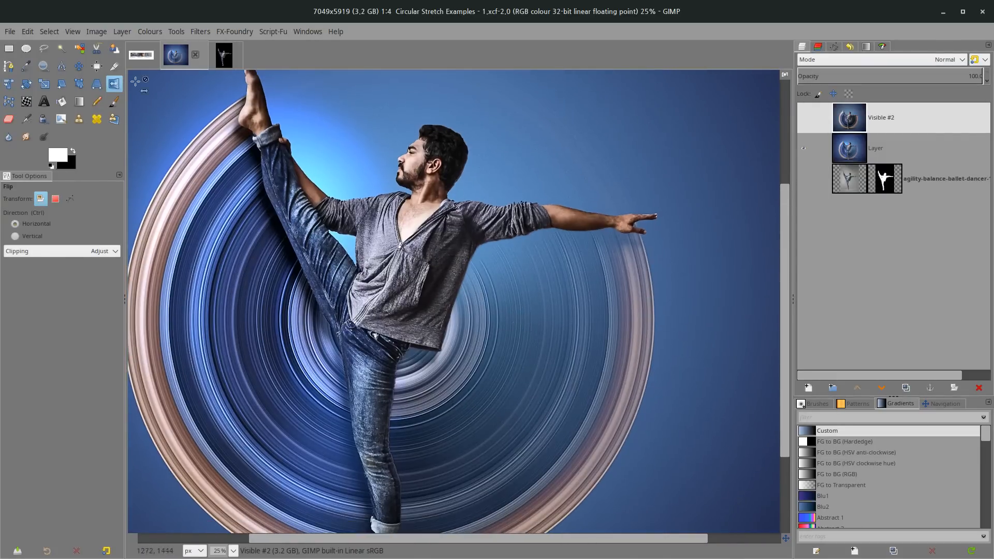
click(30, 32)
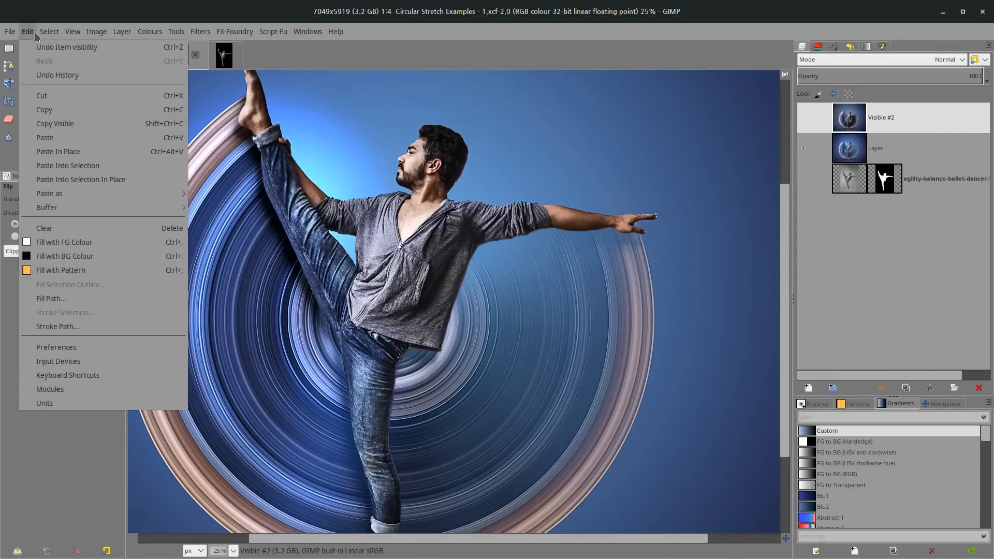
click(410, 223)
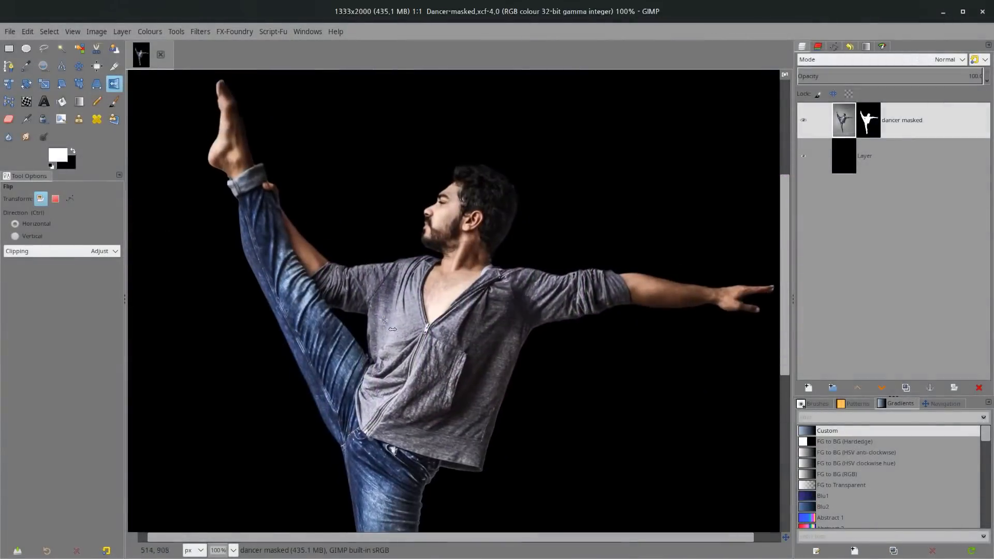
drag(389, 300, 417, 306)
drag(353, 175, 331, 274)
drag(375, 306, 377, 106)
drag(386, 357, 387, 160)
drag(408, 237, 386, 425)
drag(406, 86, 404, 212)
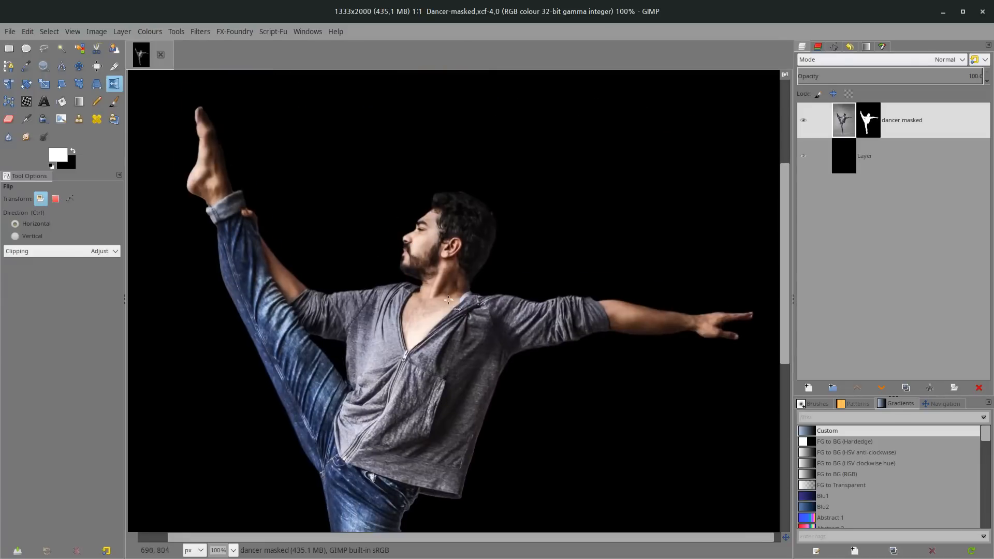
drag(478, 206, 498, 182)
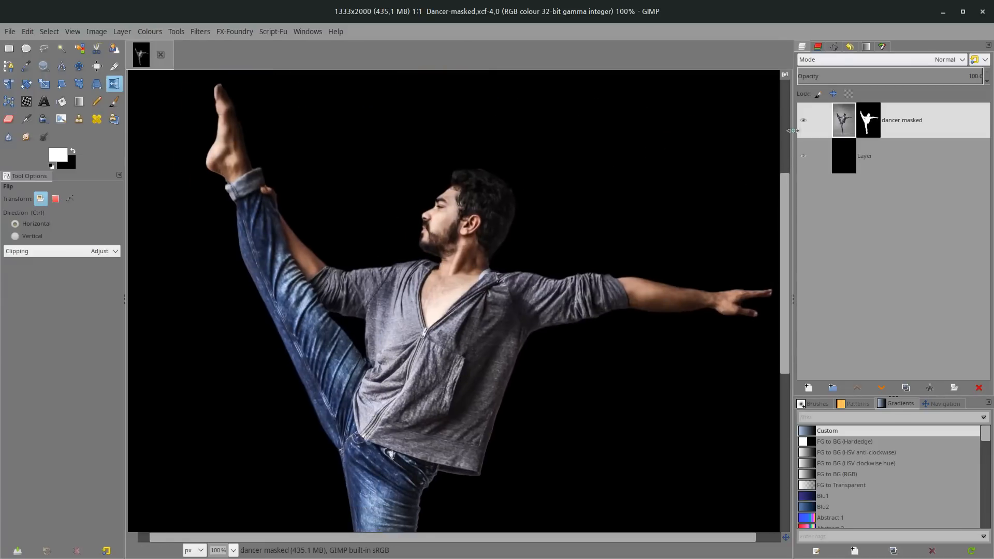
Disable the "dancer masked" layer's mask and select the grey background around the dancer with Fuzzy Select
ctrl+click(869, 120)
key(u)
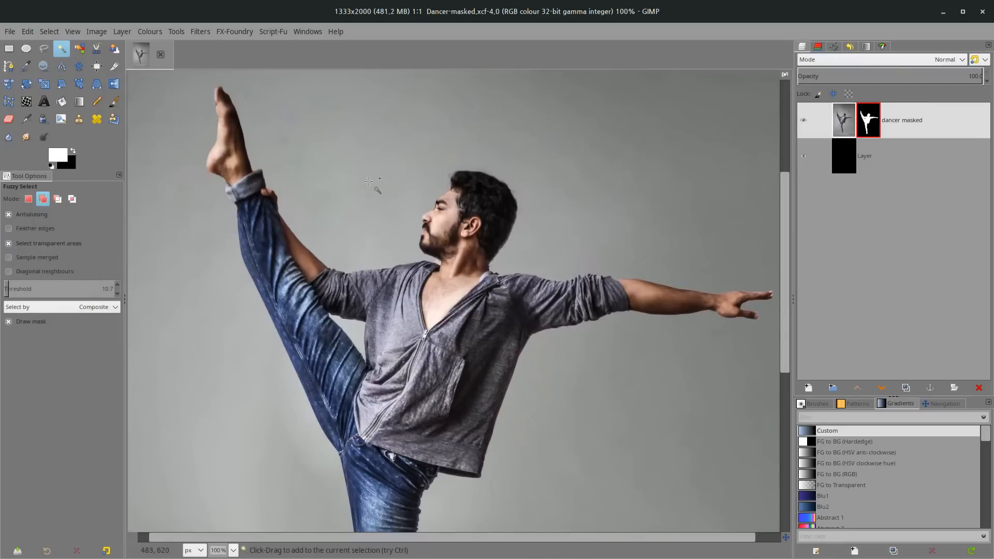
click(345, 185)
click(325, 130)
click(218, 358)
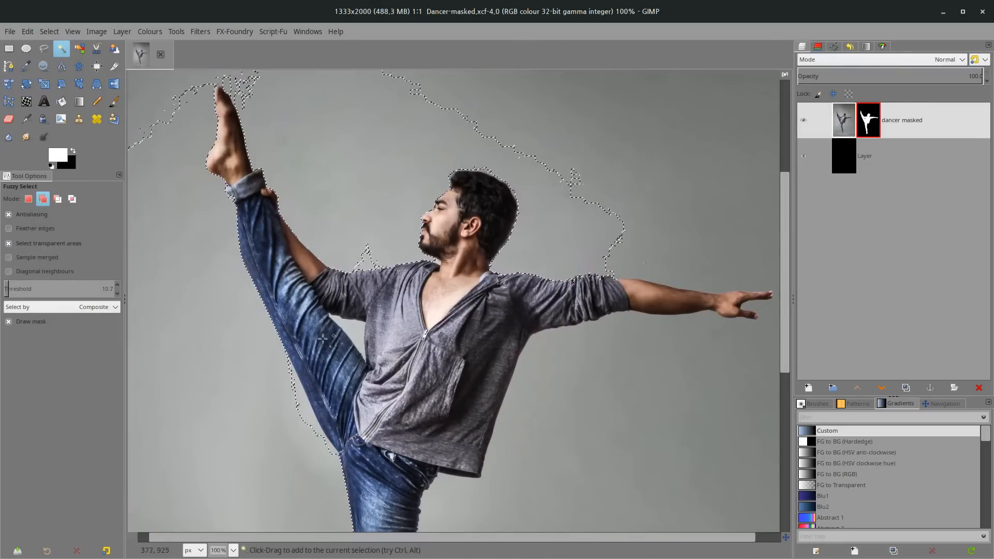
Raise the Fuzzy Select threshold to 12.7 and add the remaining grey background areas around the dancer to the selection
drag(10, 290, 26, 290)
click(323, 215)
click(644, 223)
click(361, 222)
click(615, 374)
click(538, 399)
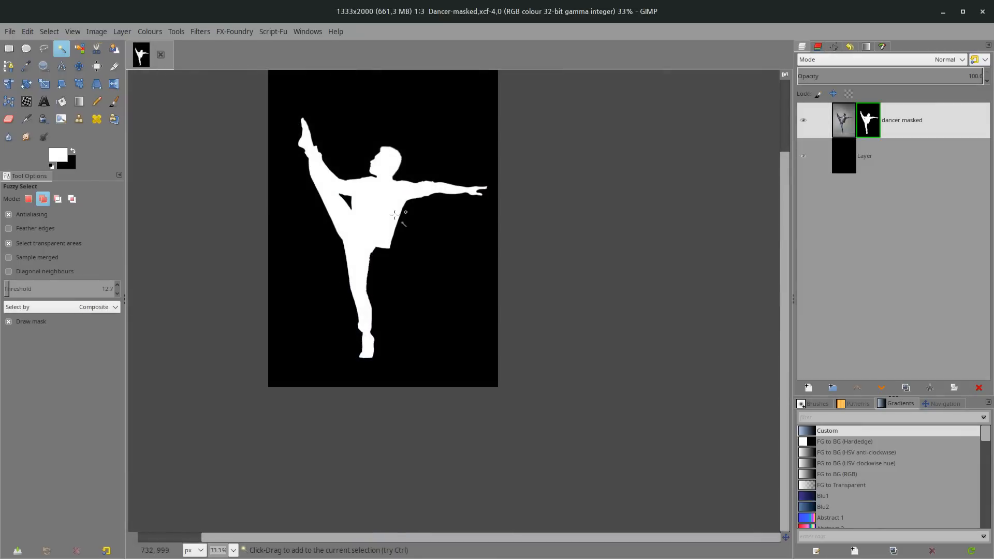
Place a fixed-size 1x5000 px rectangle selection as a vertical line through the dancer's torso, standing leg and foot
scroll(392, 223, up, 3)
drag(392, 223, 421, 390)
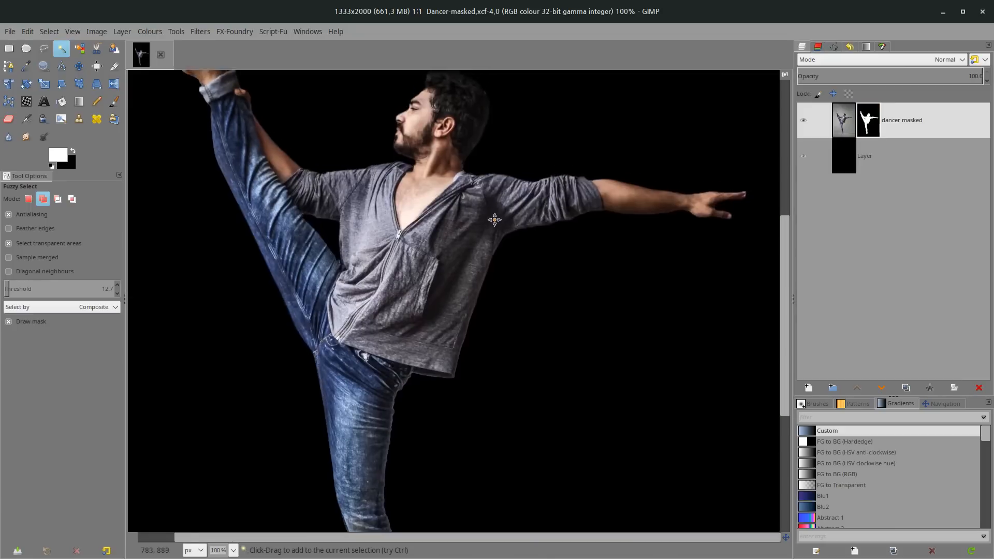
scroll(471, 237, down, 4)
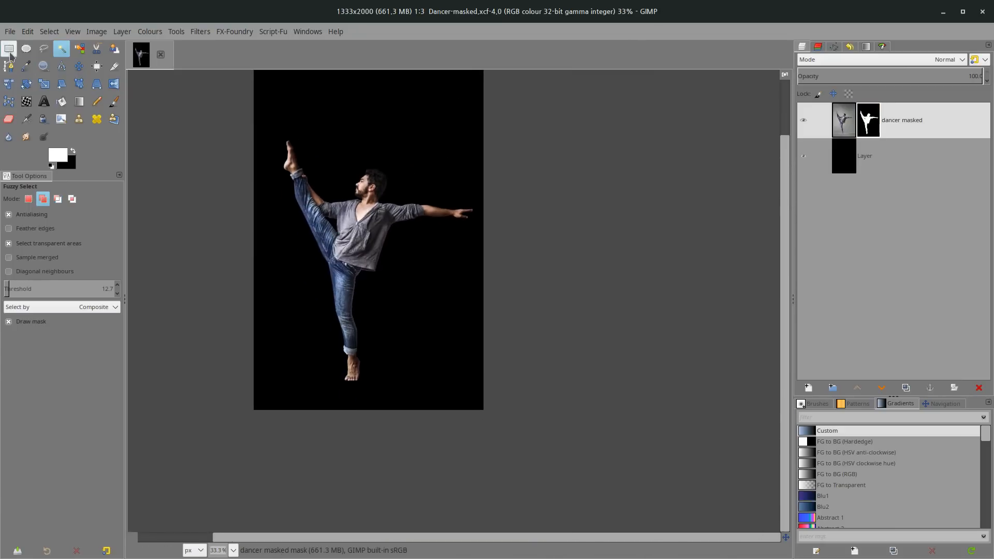
click(9, 48)
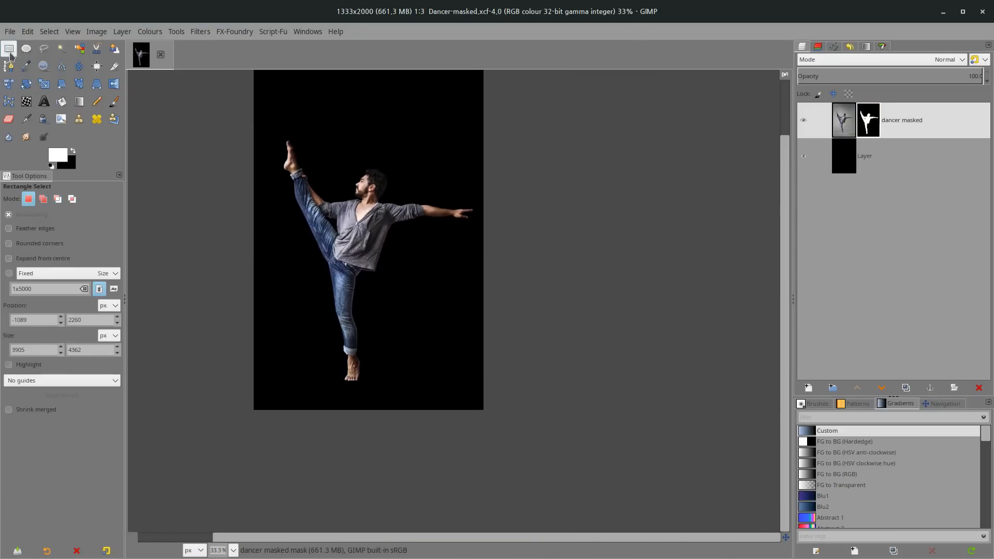
click(8, 274)
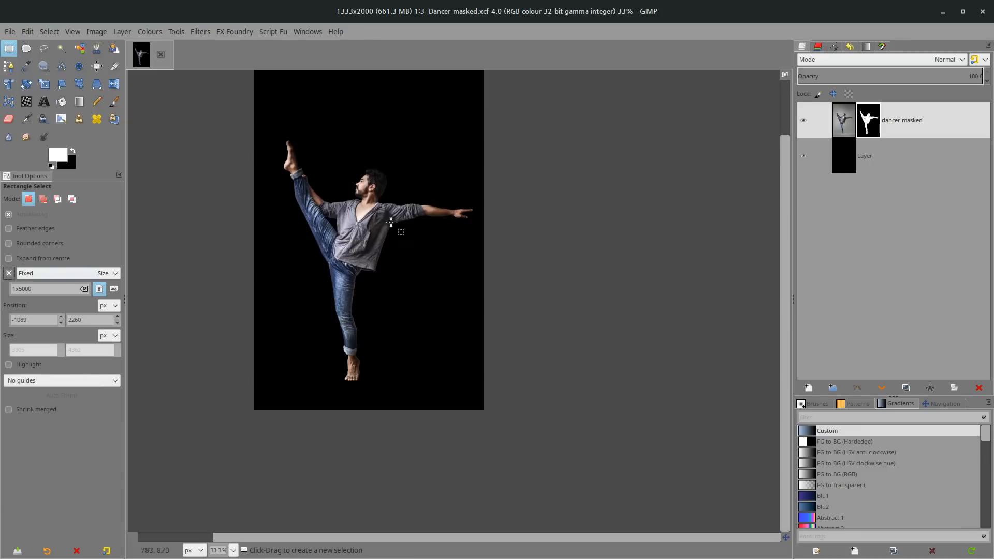
mouse_move(352, 259)
mouse_down()
mouse_move(325, 251)
mouse_move(345, 269)
mouse_up()
scroll(352, 260, up, 2)
Copy the selected pixel column from the "dancer masked" layer's image and paste it as a new layer
click(844, 127)
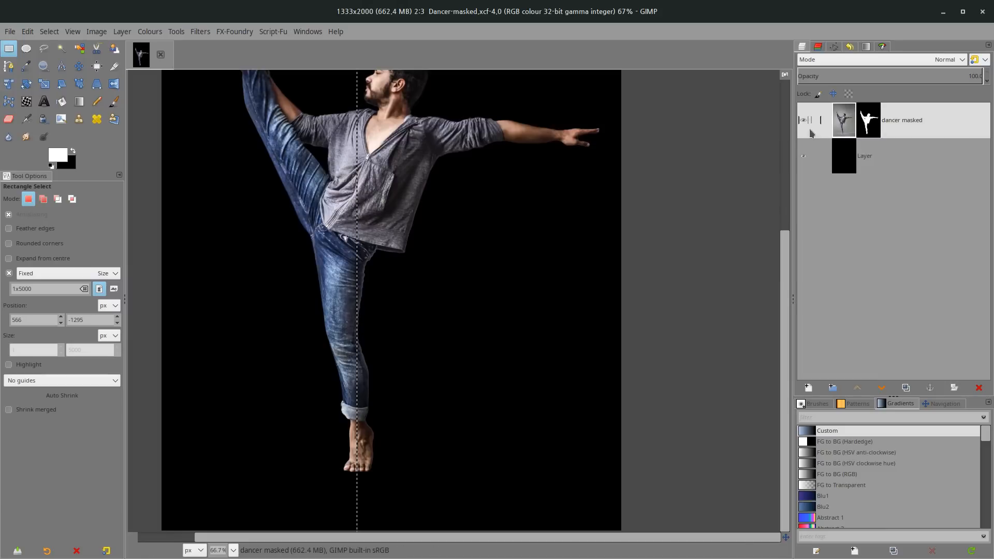
key(ctrl+c)
key(ctrl+v)
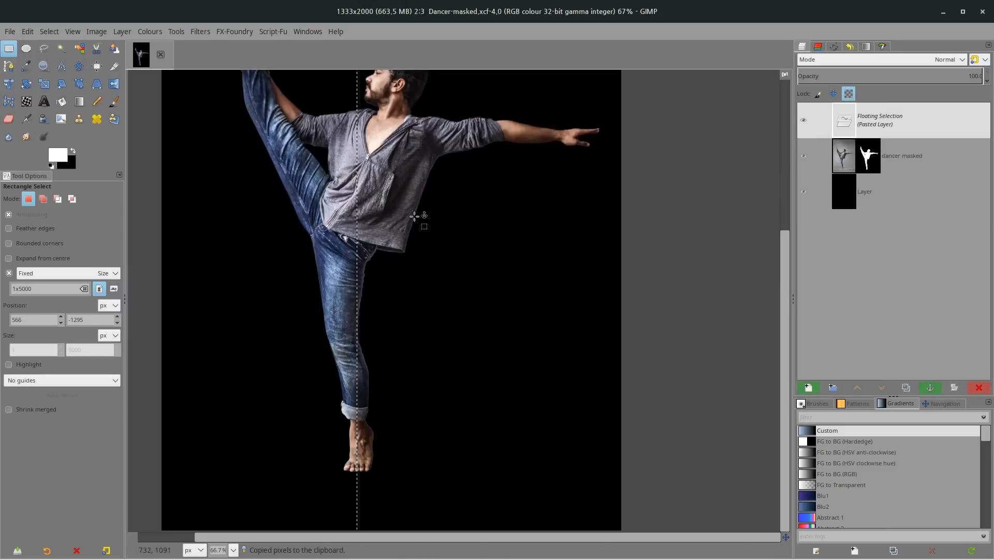
click(809, 384)
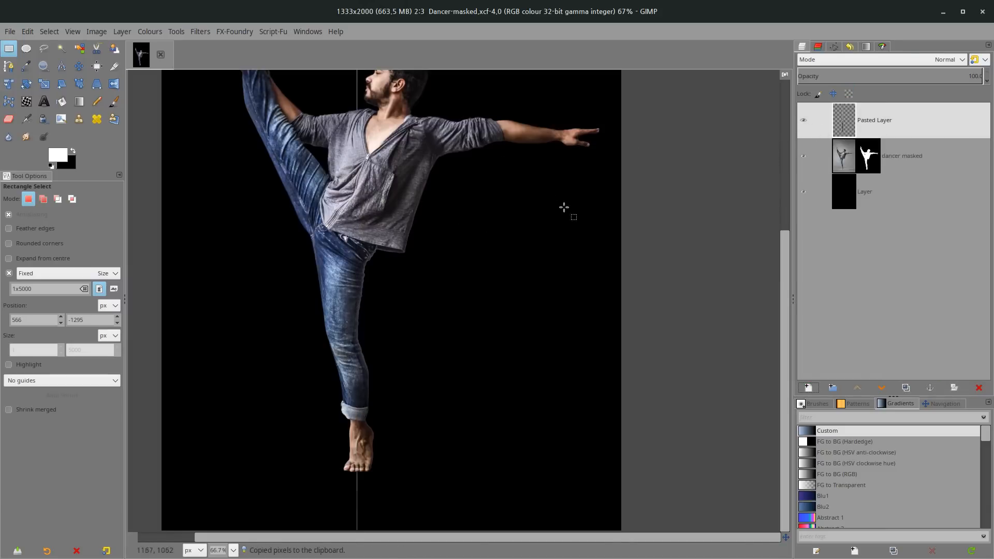
Turn off the fixed selection size and cut the part of the strip above the dancer's shoulder with a rectangle about 648 x 936 px
scroll(405, 178, down, 5)
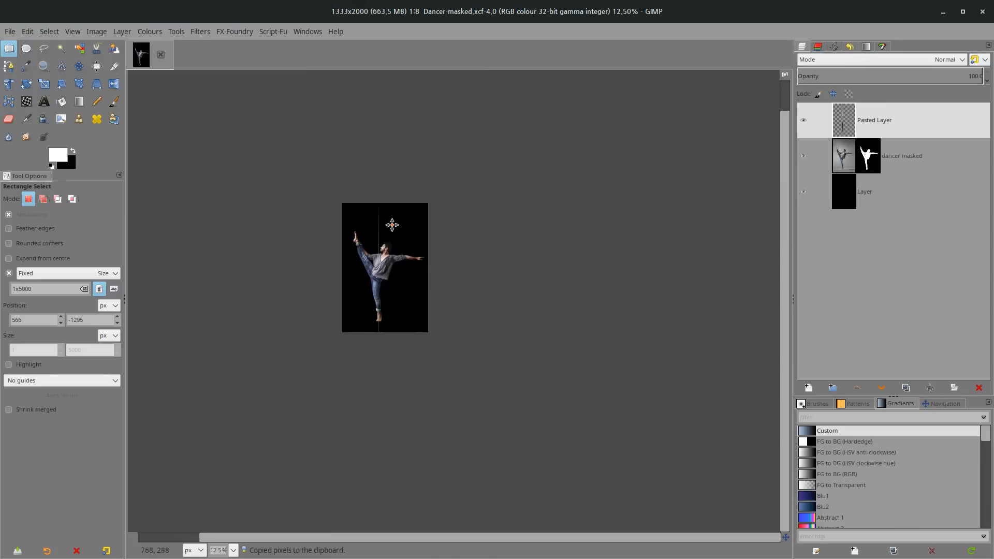
scroll(381, 332, up, 3)
scroll(391, 251, up, 1)
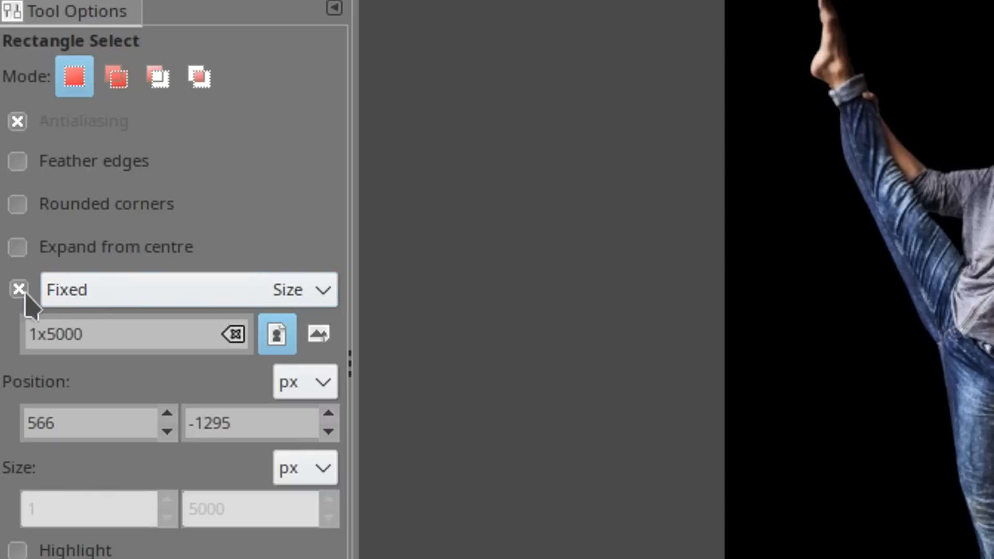
click(10, 273)
click(21, 288)
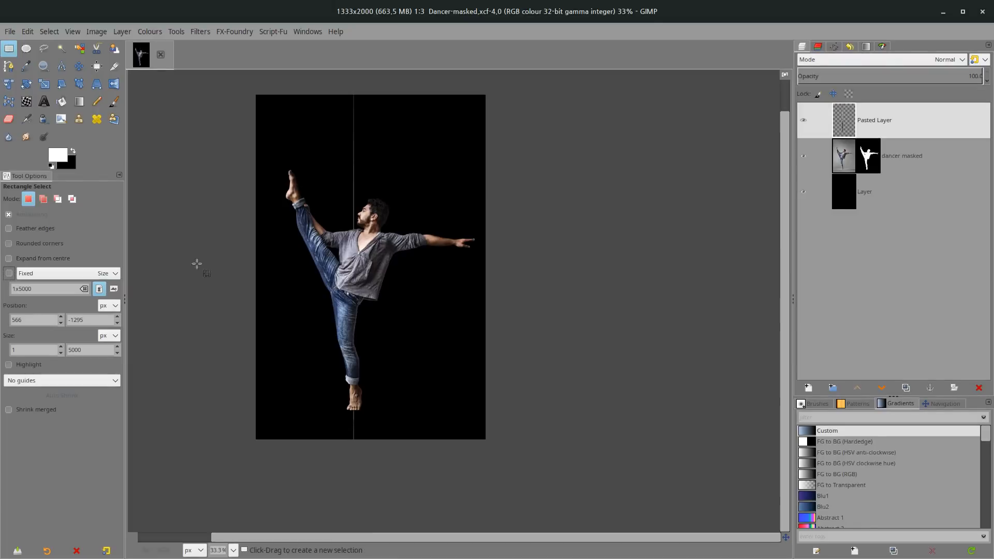
drag(276, 212, 266, 249)
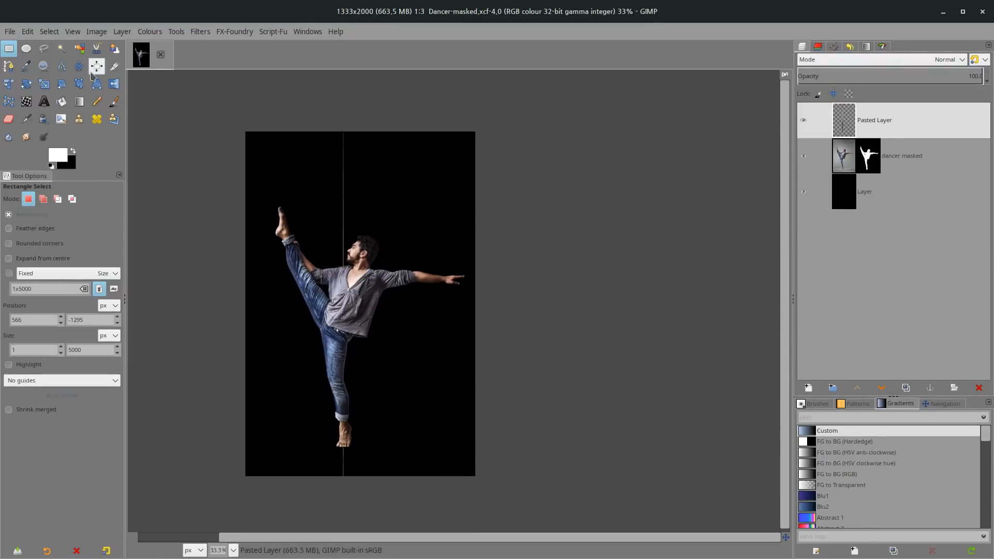
drag(287, 106, 399, 268)
ctrl+scroll(392, 273, up, 4)
scroll(251, 231, up, 4)
scroll(251, 231, left, 3)
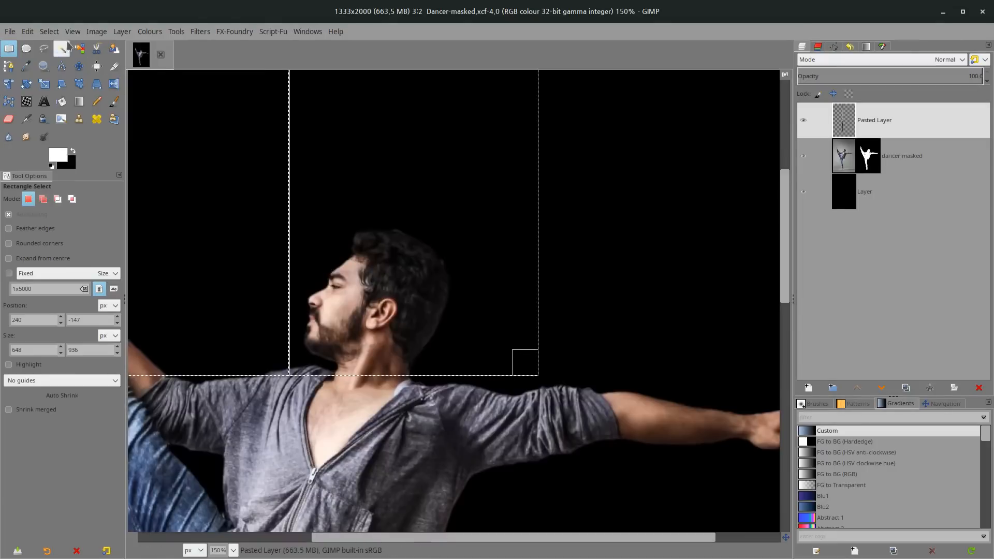
click(49, 31)
mouse_move(27, 31)
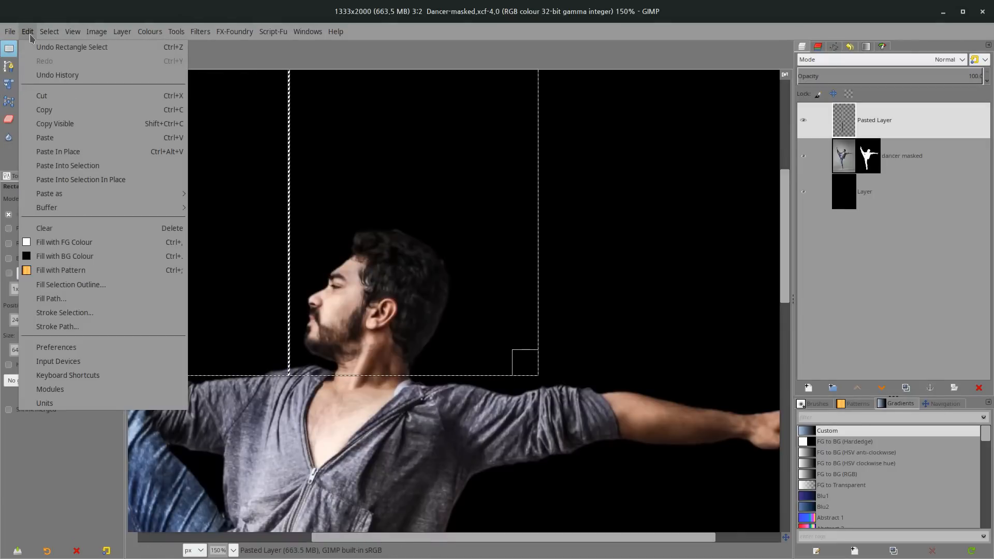
click(41, 98)
Cut the part of the strip below the dancer's toes using a rectangle selection about 74 x 248 px
scroll(421, 441, down, 15)
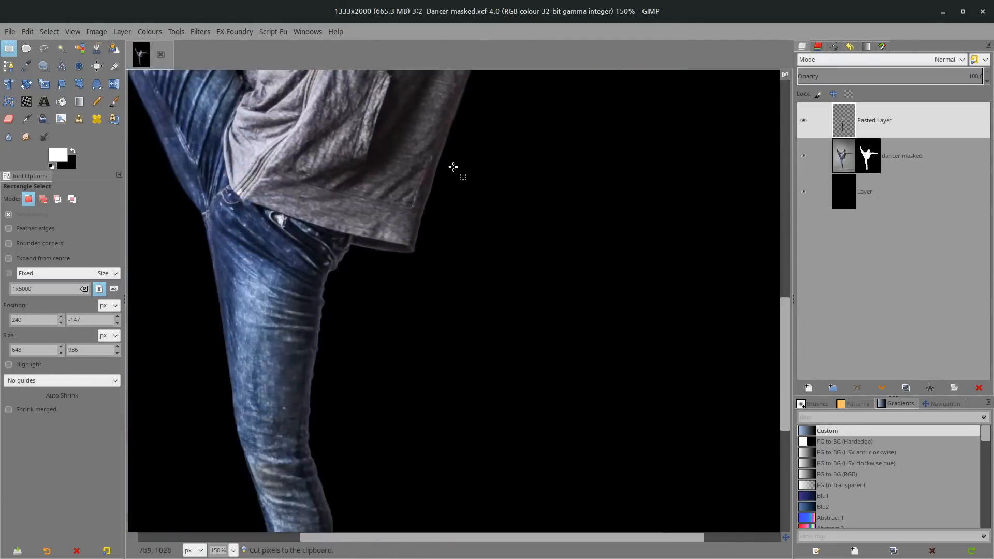
scroll(338, 192, left, 2)
drag(366, 163, 423, 355)
click(26, 32)
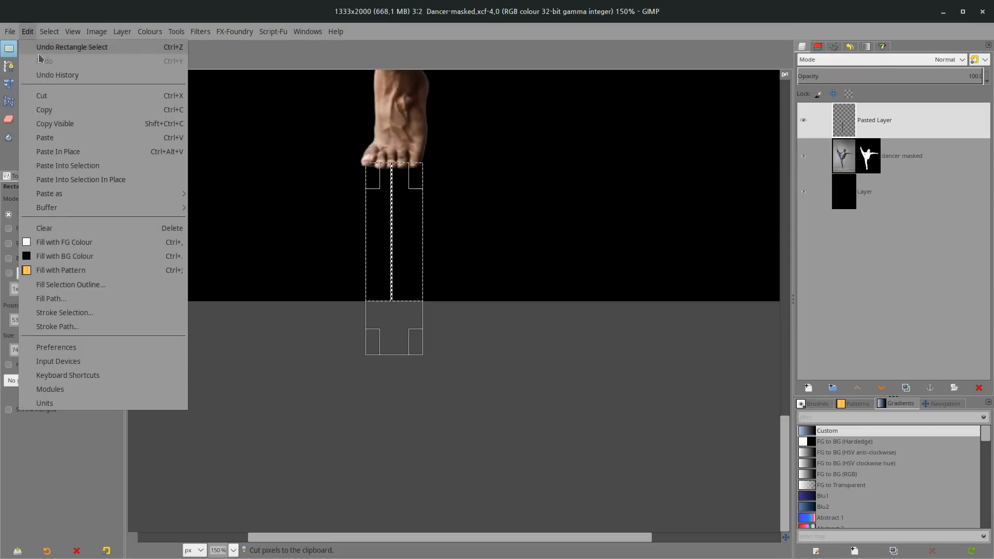
click(44, 103)
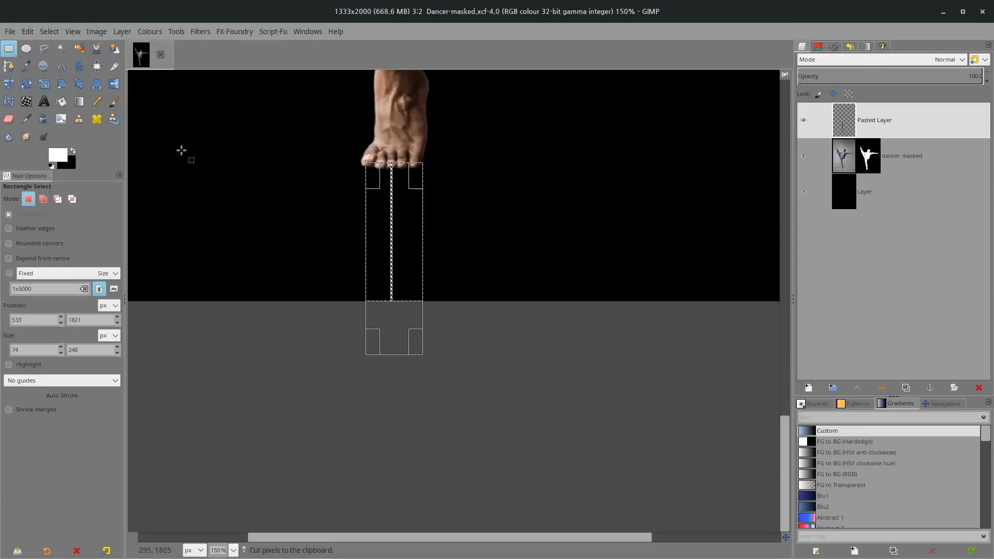
Clear the selection and hide the "dancer masked" layer so only the strip shows over the black layer
scroll(275, 177, down, 3)
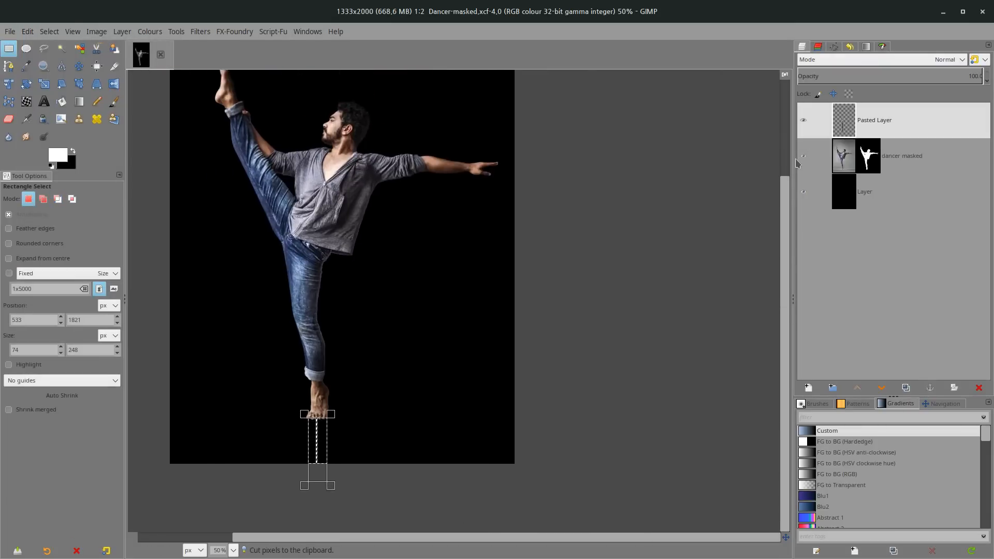
click(803, 157)
click(55, 32)
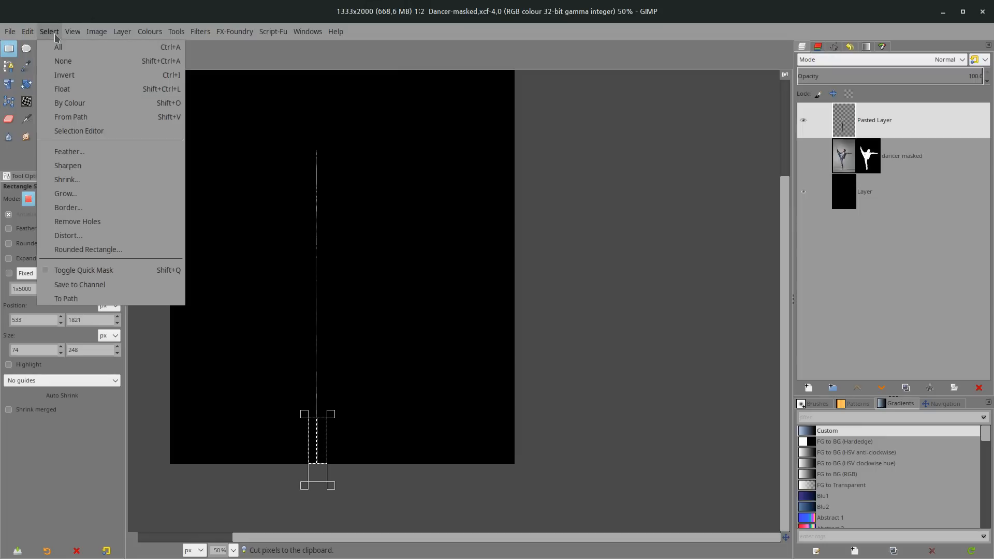
click(57, 66)
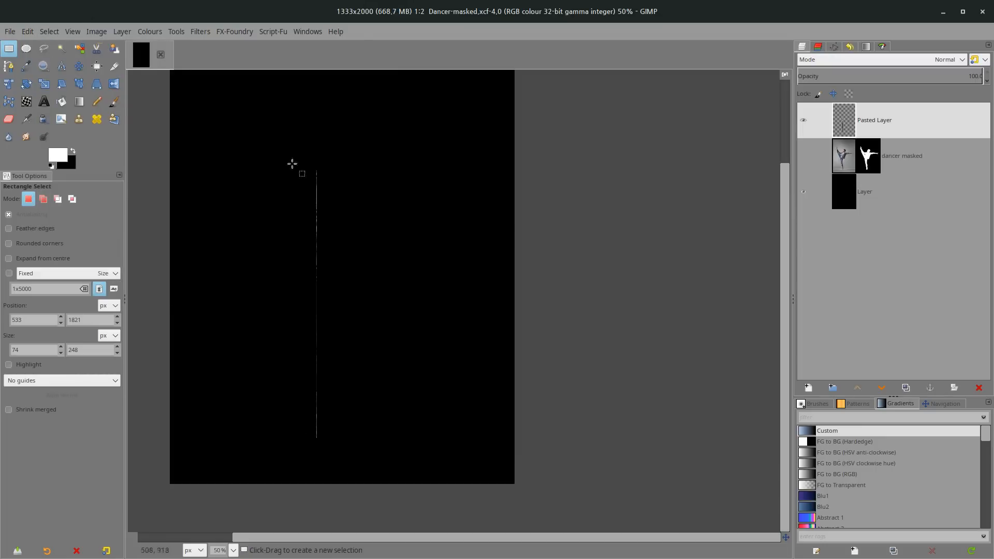
click(803, 156)
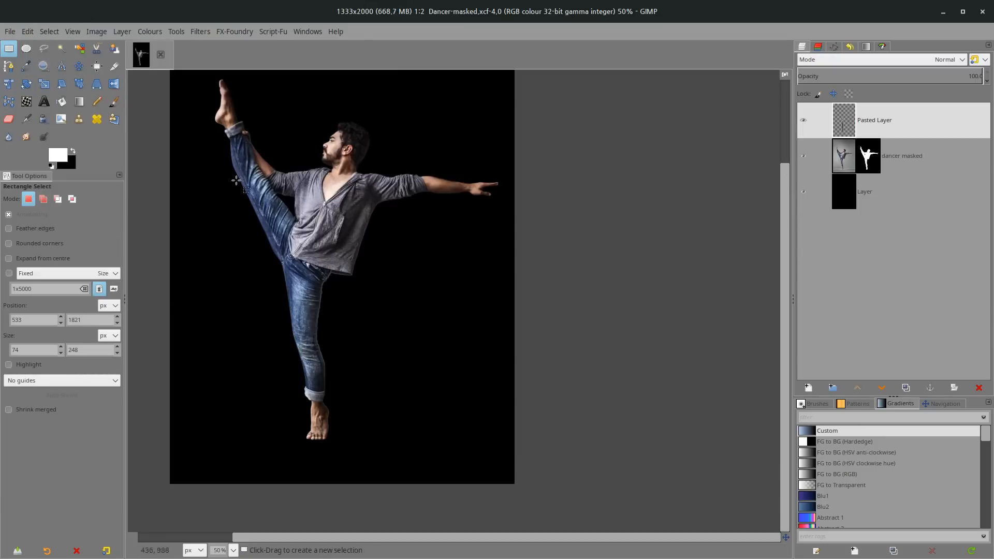
click(804, 156)
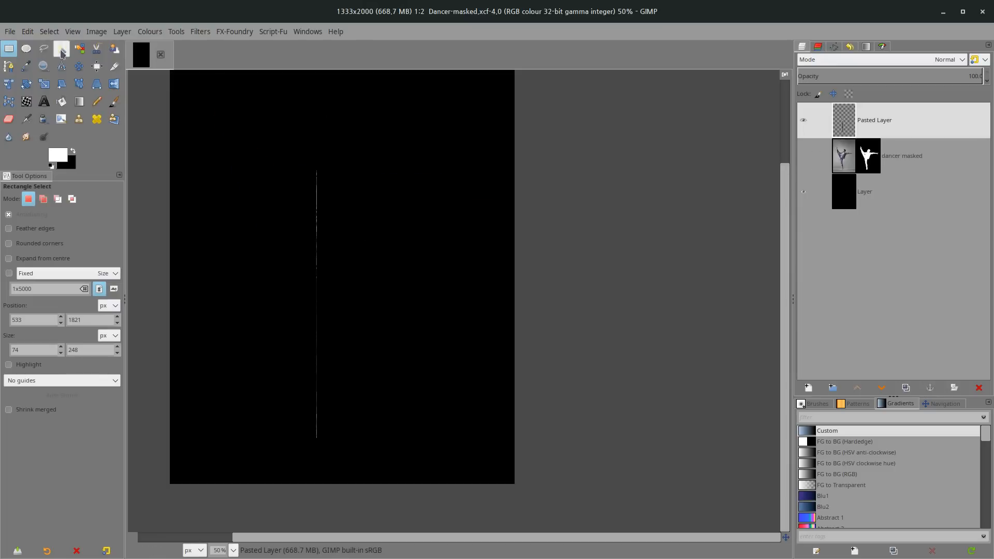
click(45, 83)
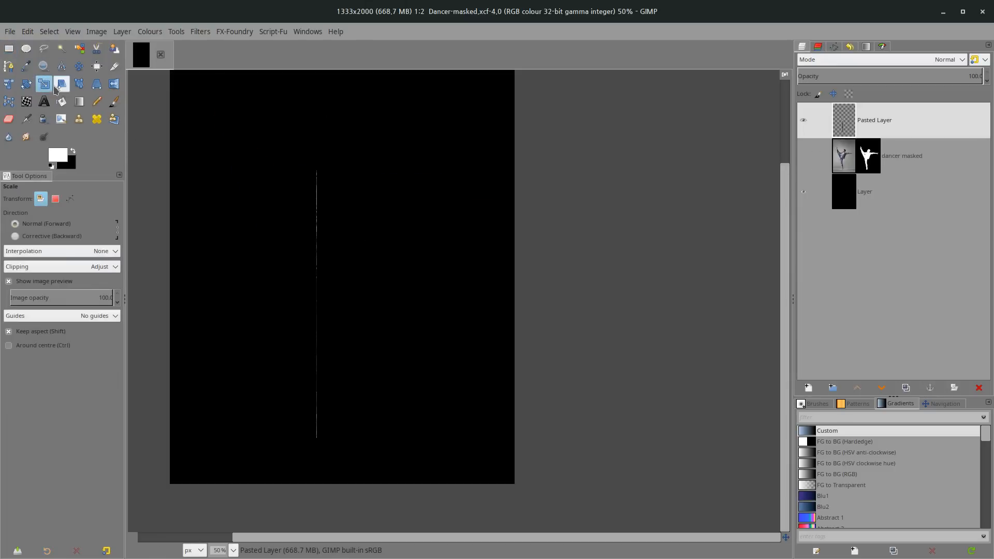
click(310, 334)
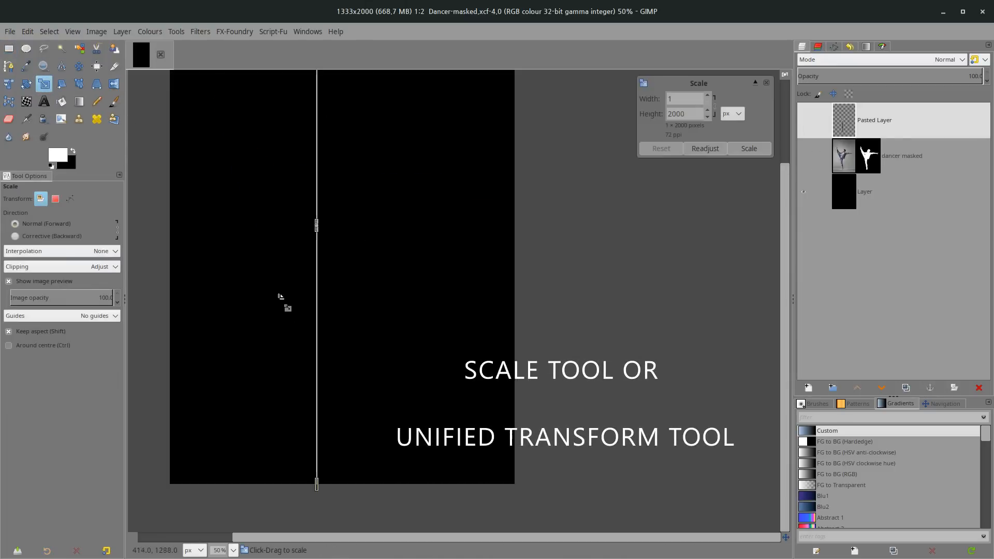
scroll(328, 266, down, 2)
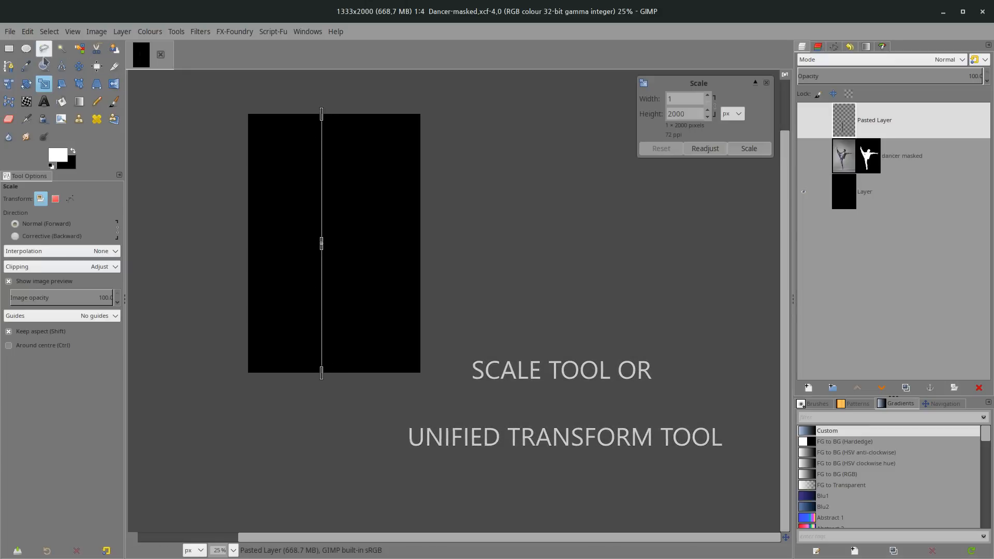
click(9, 48)
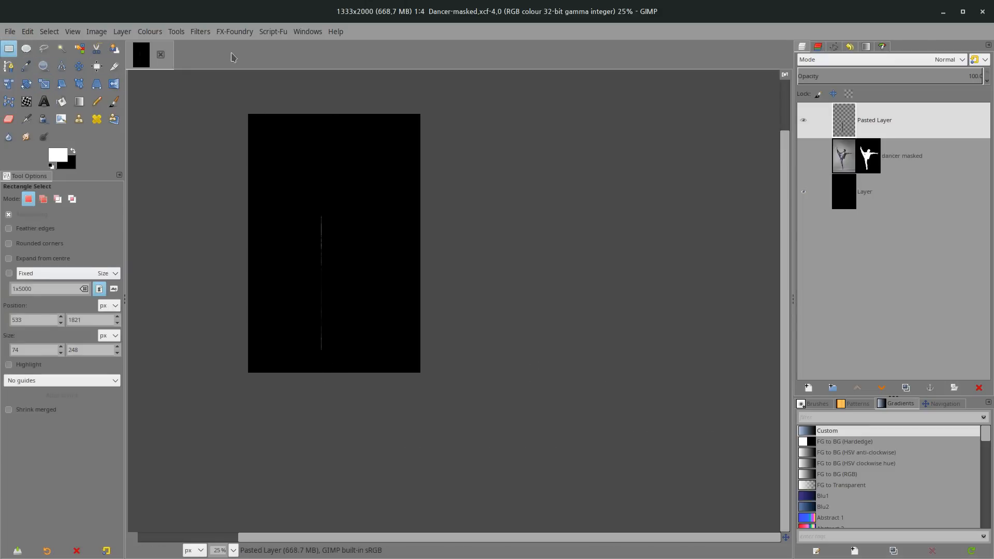
Crop the pasted strip layer to its content and stretch it horizontally in both directions to about 1090 x 1036 px
click(123, 32)
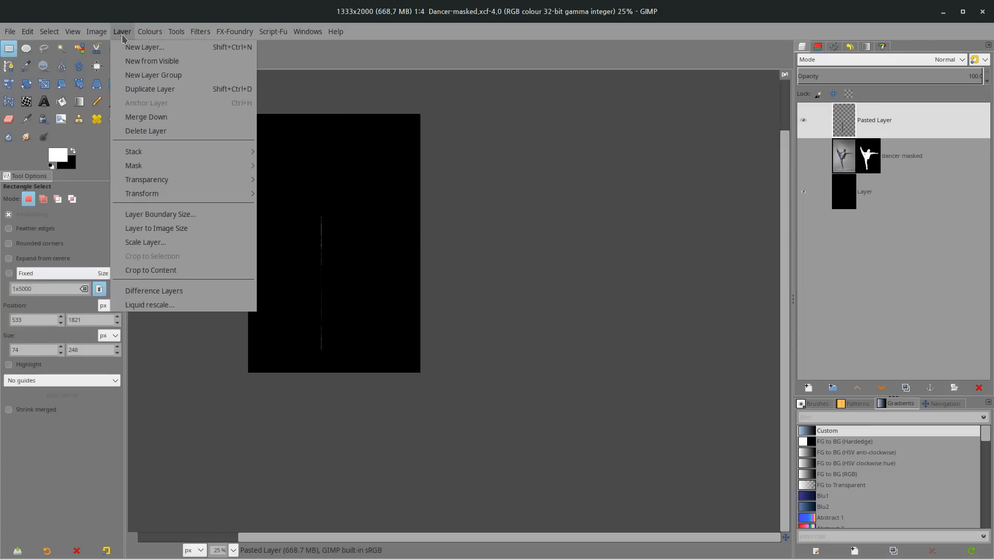
click(164, 270)
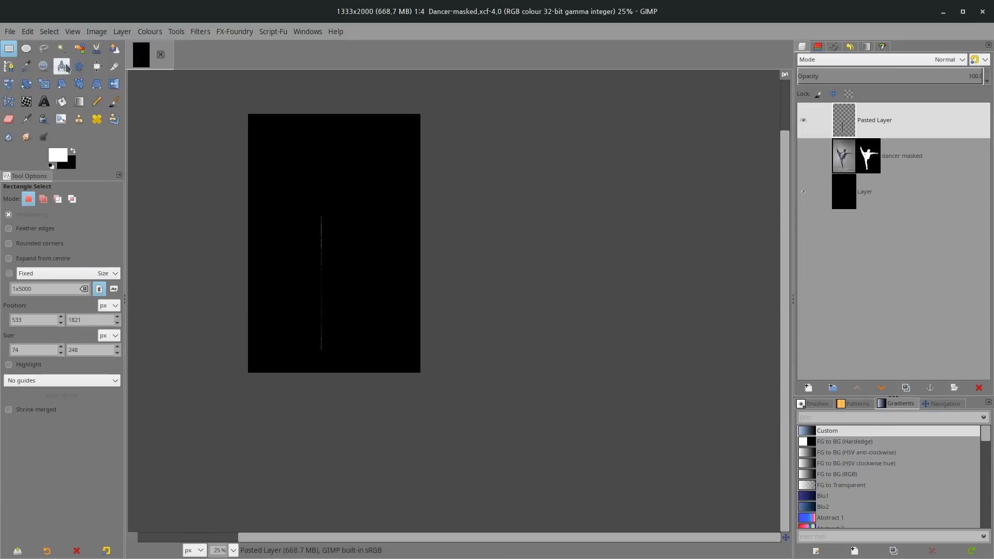
click(44, 83)
click(277, 262)
scroll(305, 262, up, 1)
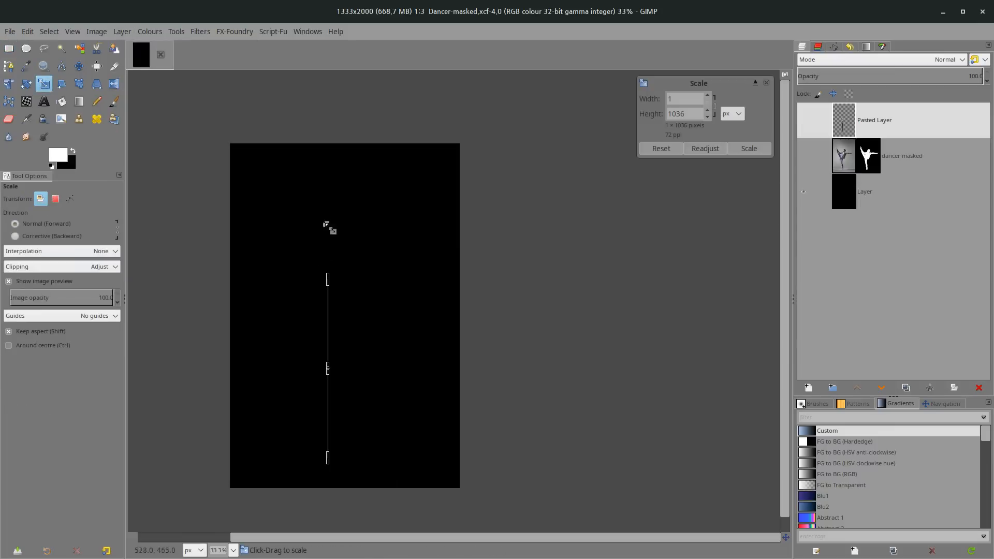
scroll(363, 370, up, 2)
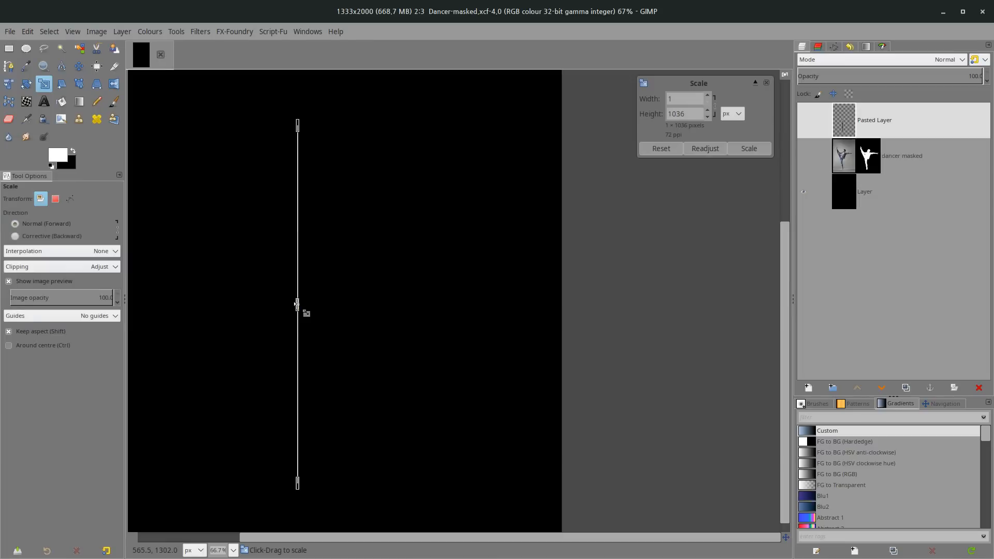
drag(297, 304, 506, 335)
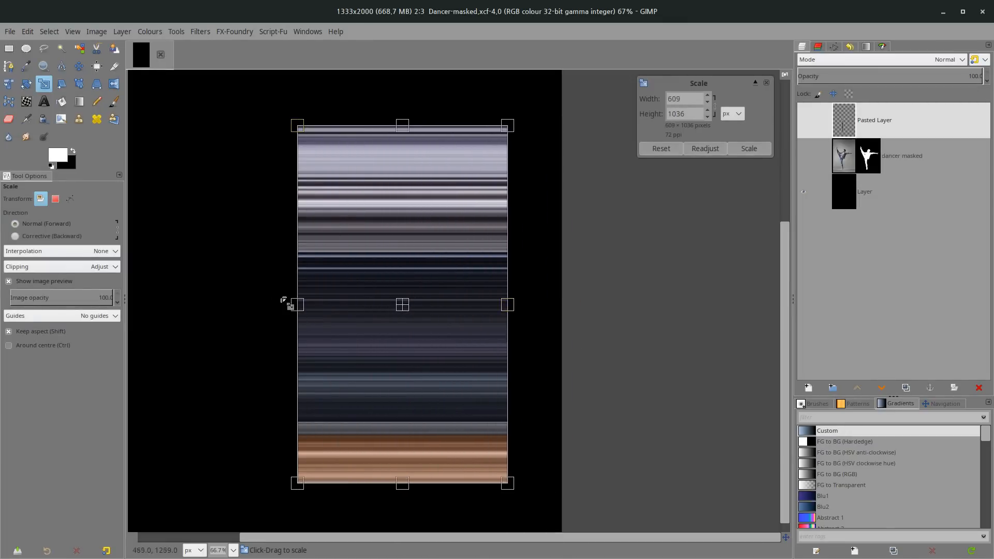
drag(294, 305, 177, 302)
scroll(392, 330, left, 1)
scroll(391, 330, left, 1)
key(shift)
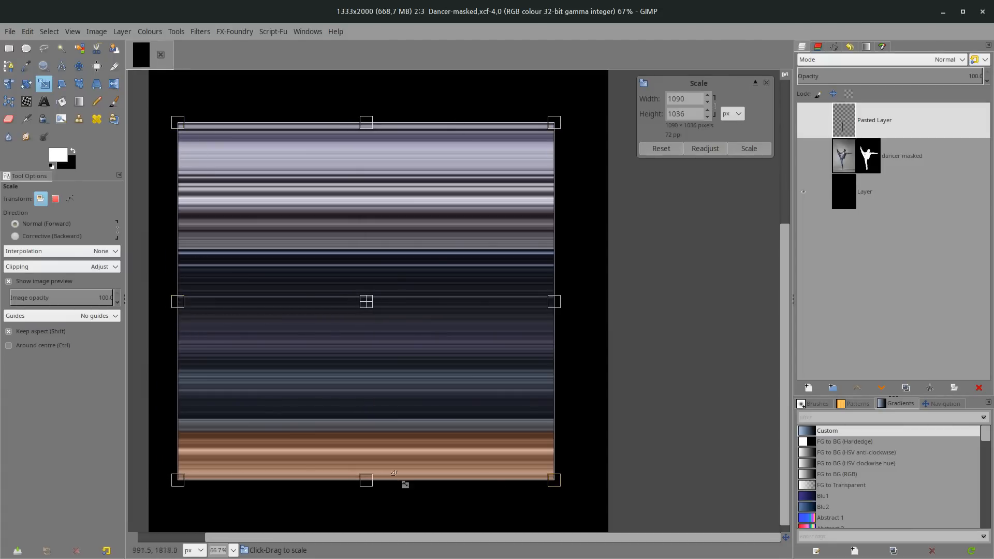
click(754, 149)
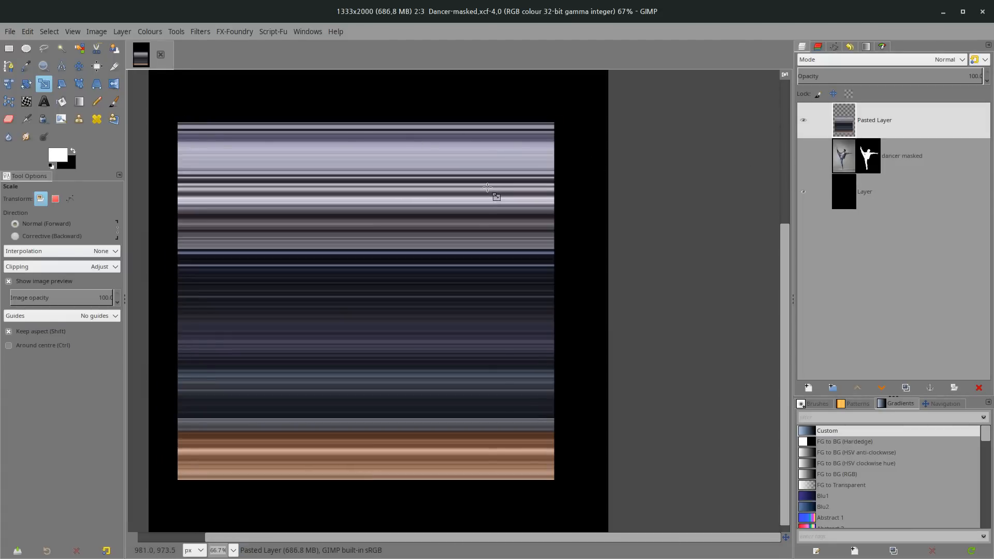
Move the stretched layer below "dancer masked" and apply the Polar Coordinates filter with 100 percent circle depth, mapped from top to polar
drag(852, 129, 852, 160)
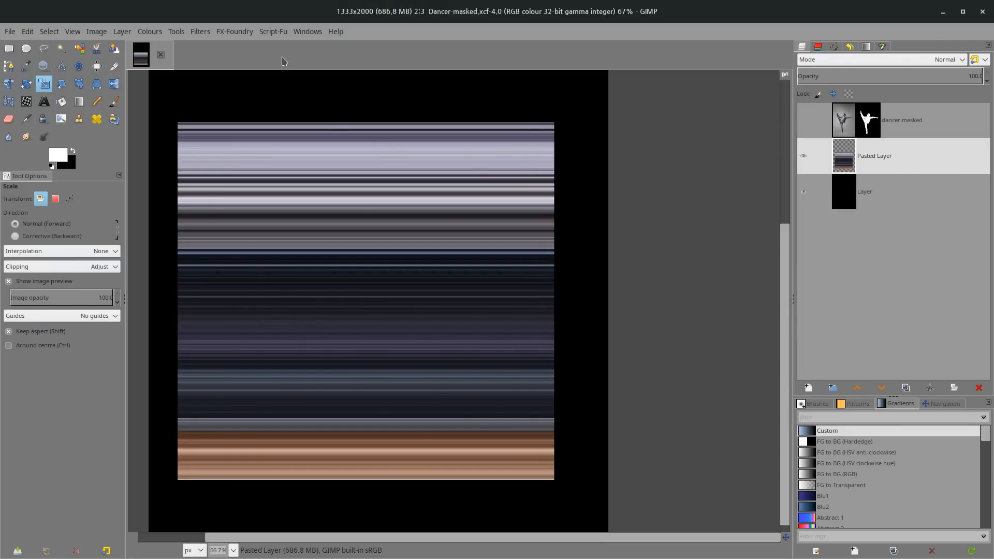
click(199, 31)
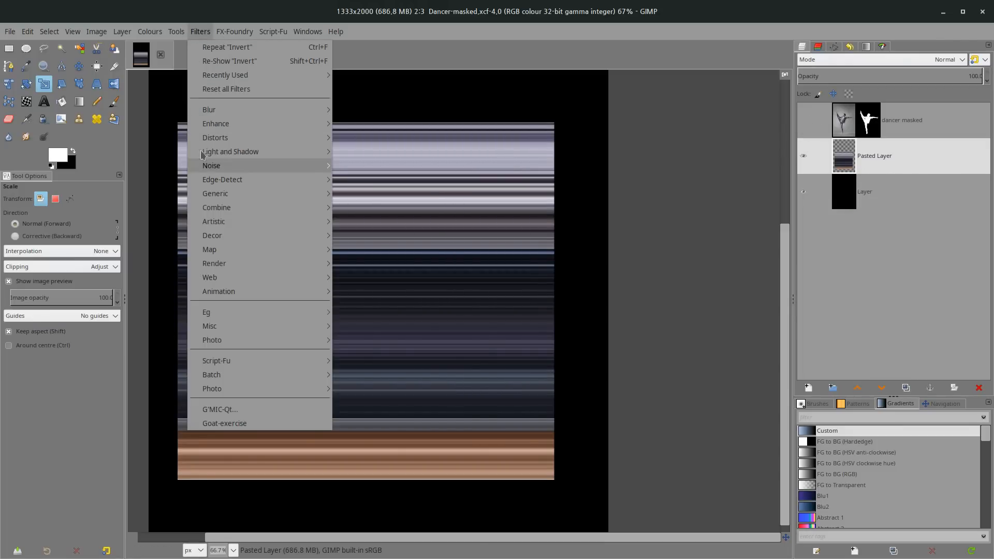
mouse_move(259, 137)
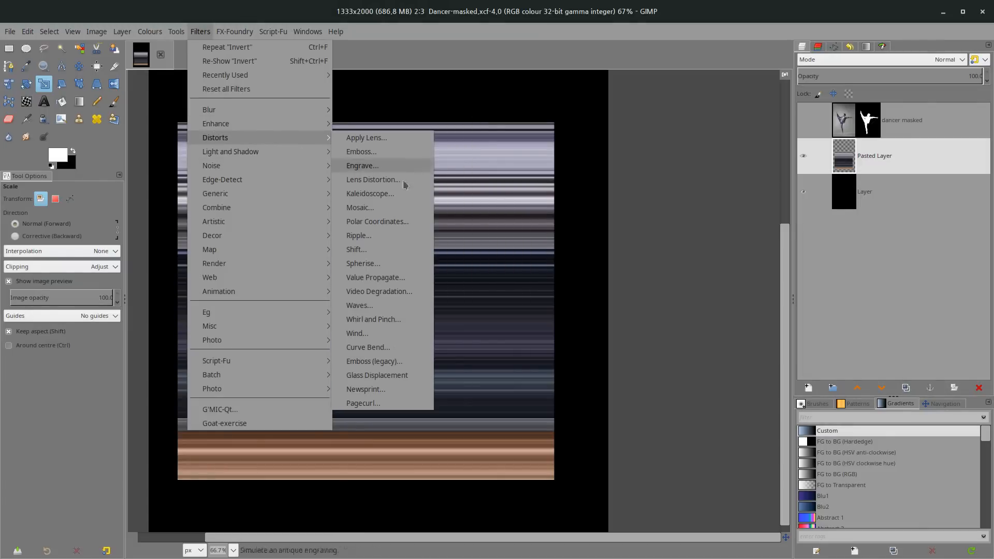
click(376, 221)
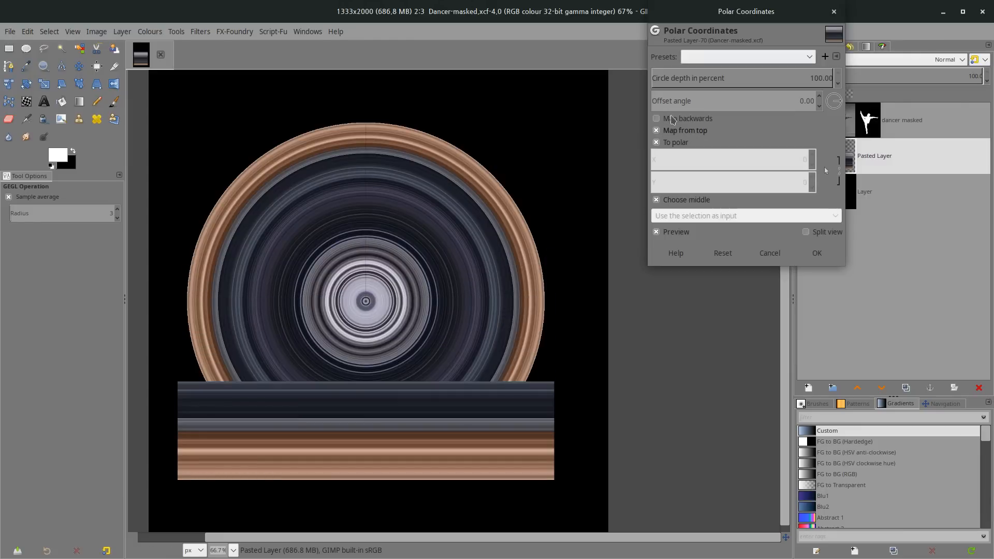
scroll(357, 140, up, 1)
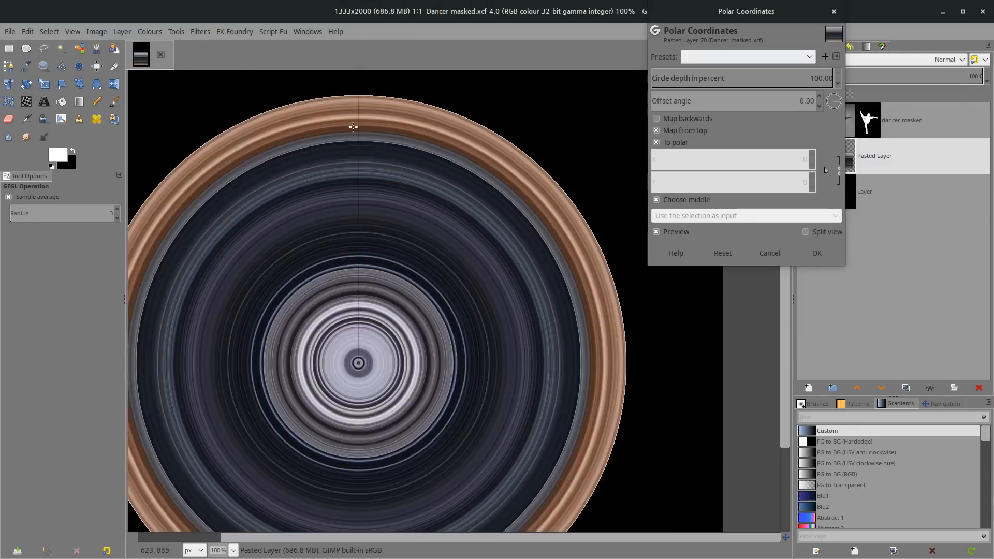
scroll(370, 136, up, 2)
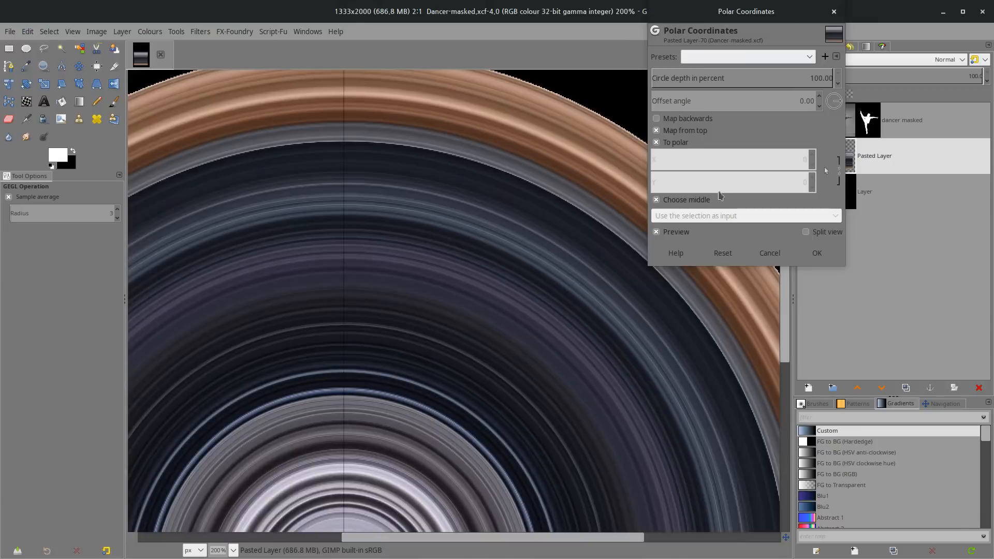
click(817, 252)
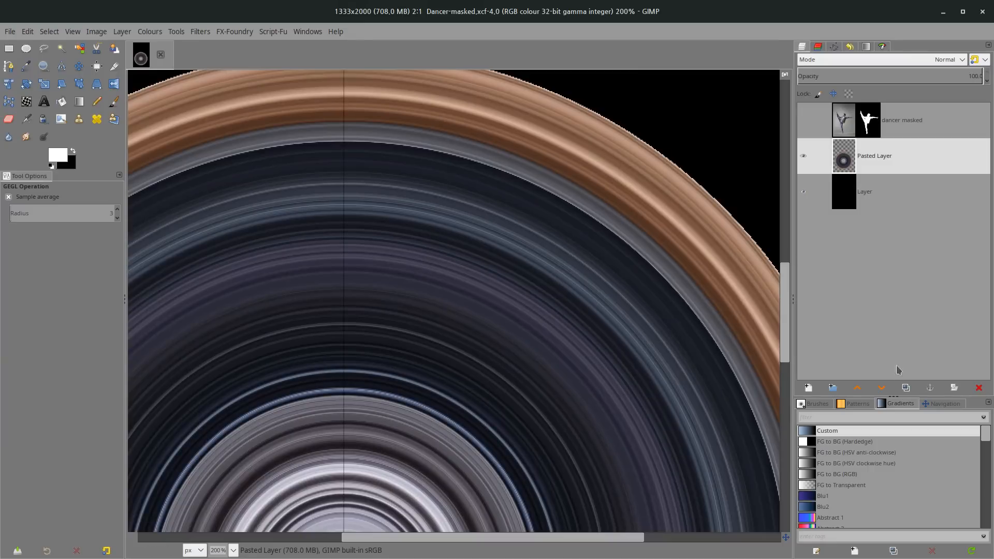
Duplicate the circle layer and rotate the lower original by about 6.58 degrees to cover the seam
click(906, 388)
click(853, 195)
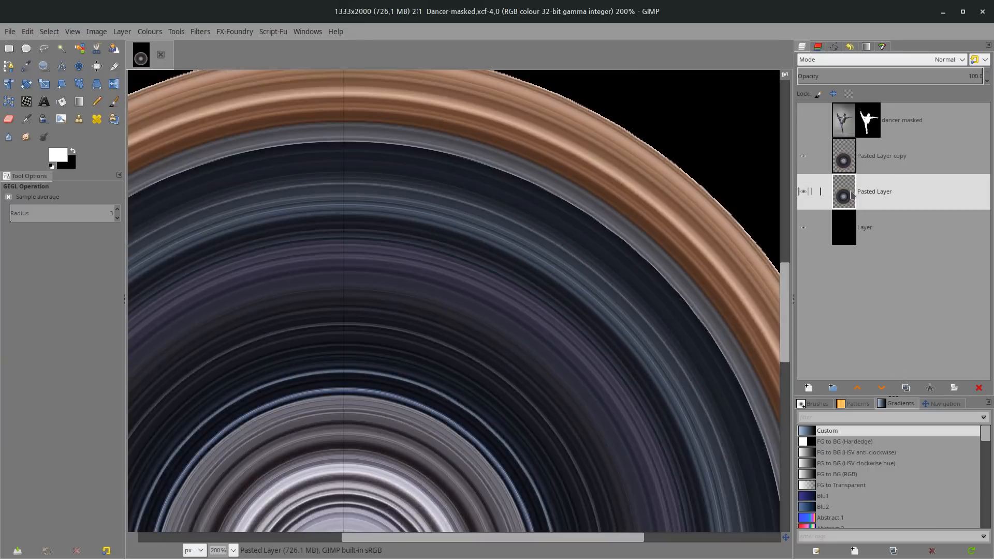
click(26, 84)
click(264, 118)
drag(265, 118, 318, 118)
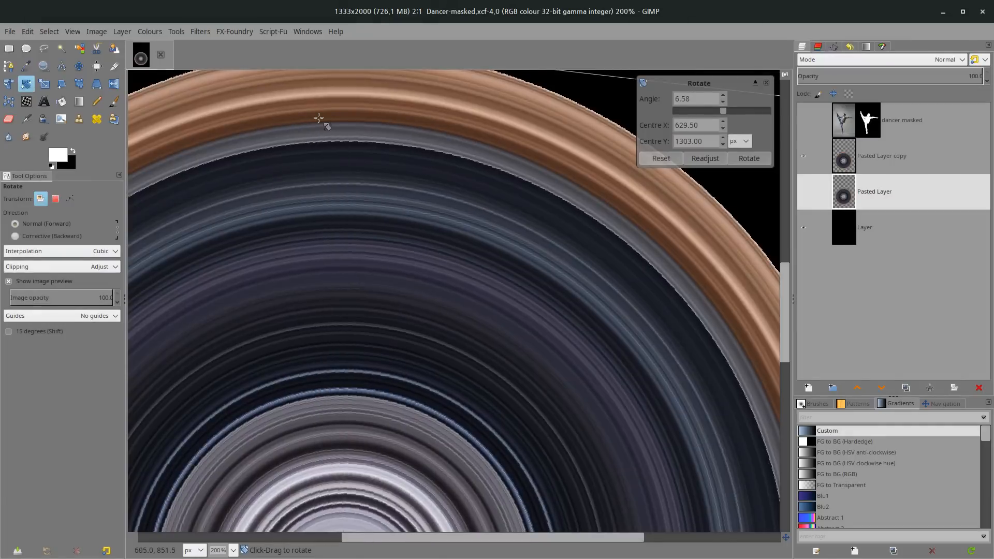
click(749, 158)
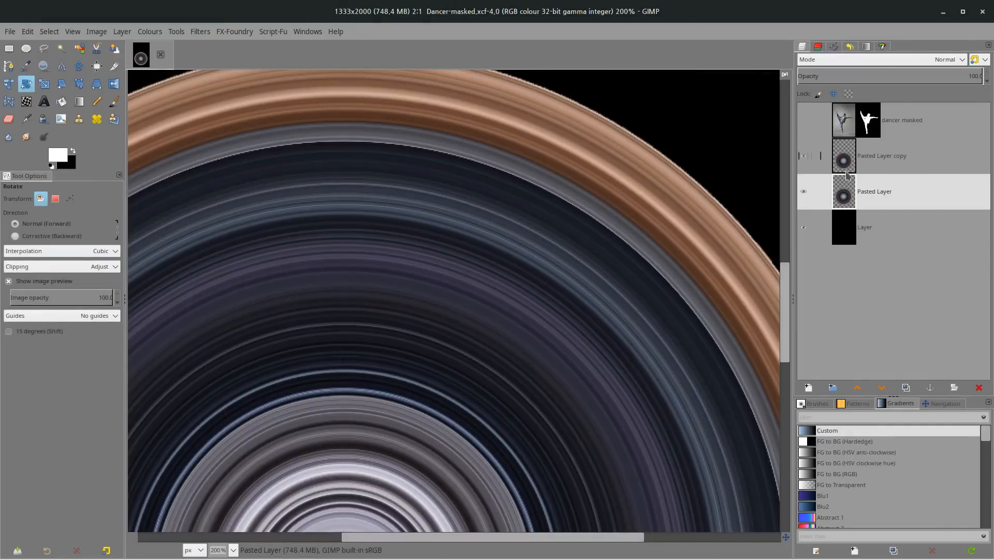
Merge the duplicate circle layer down onto the rotated one
click(891, 172)
right_click(891, 172)
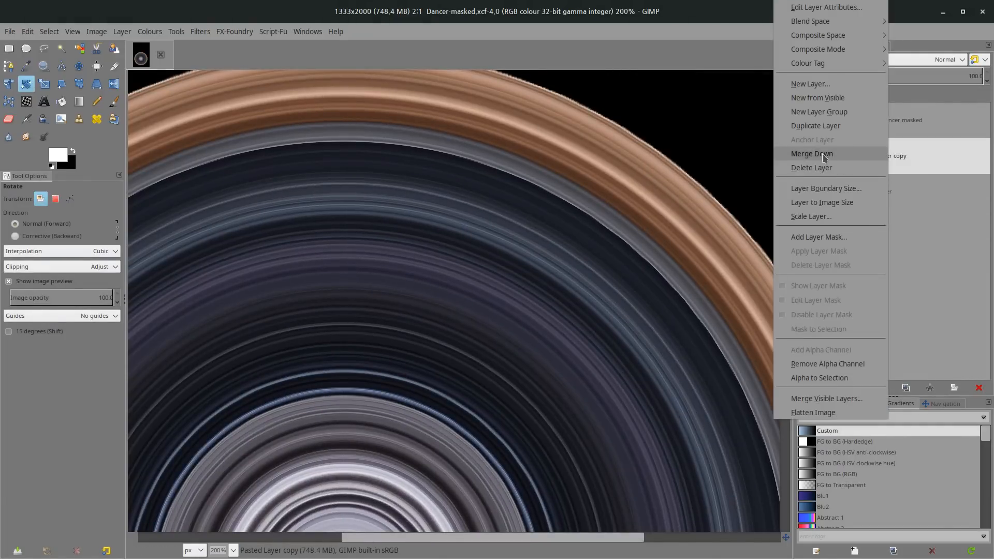
click(886, 158)
scroll(495, 231, down, 3)
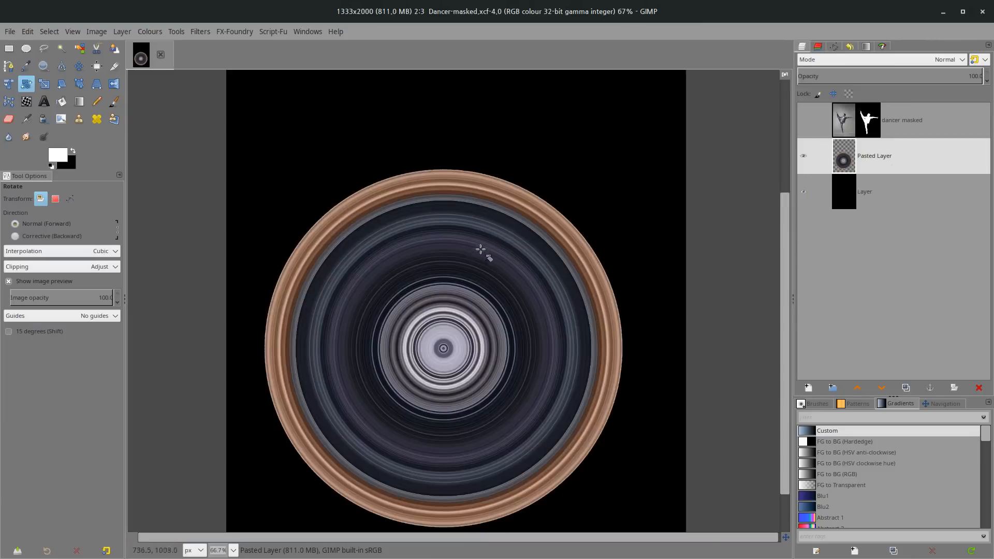
Show the "dancer masked" layer again over the circle
click(804, 120)
scroll(410, 194, down, 3)
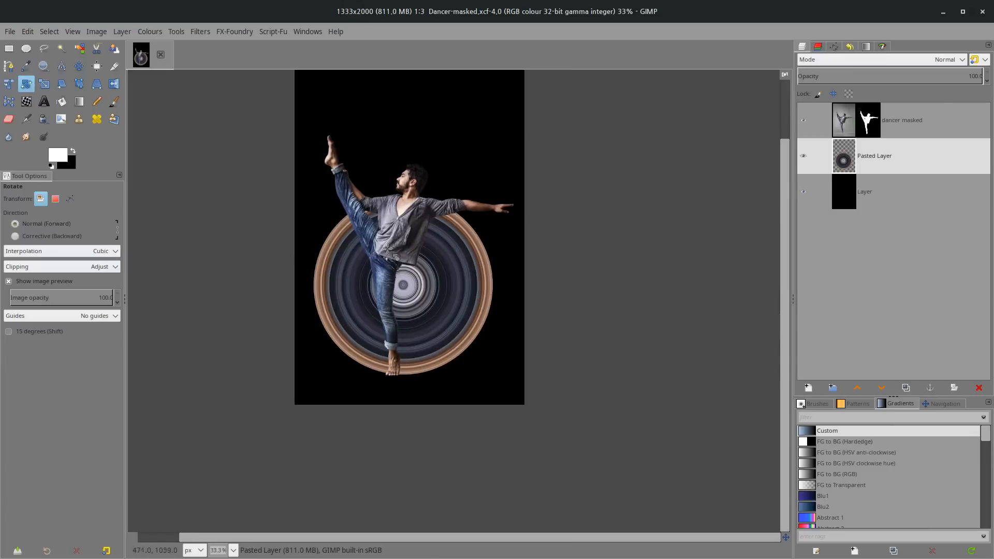
scroll(386, 227, up, 1)
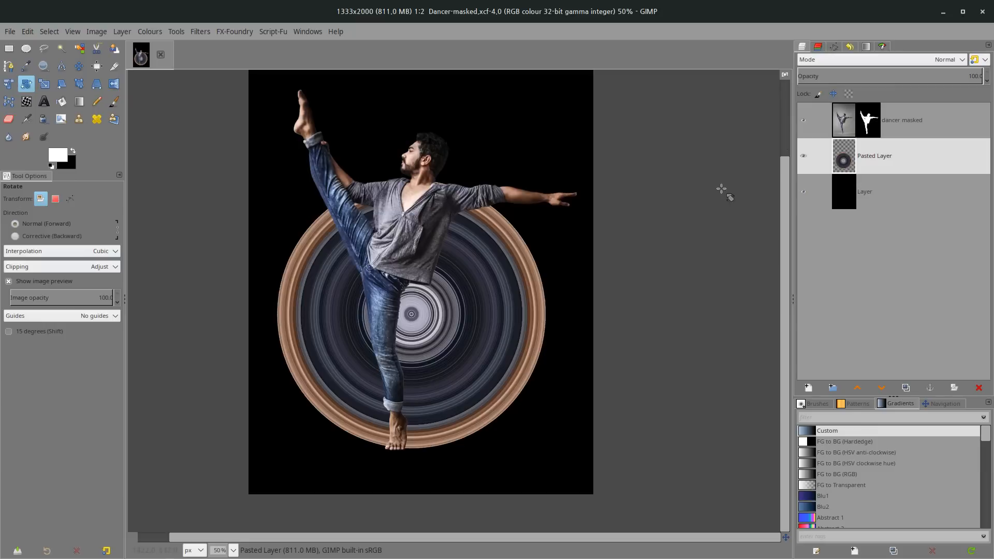
Rename the merged circle layer as "Pixel Stretch"
double_click(862, 156)
text(Pixel St)
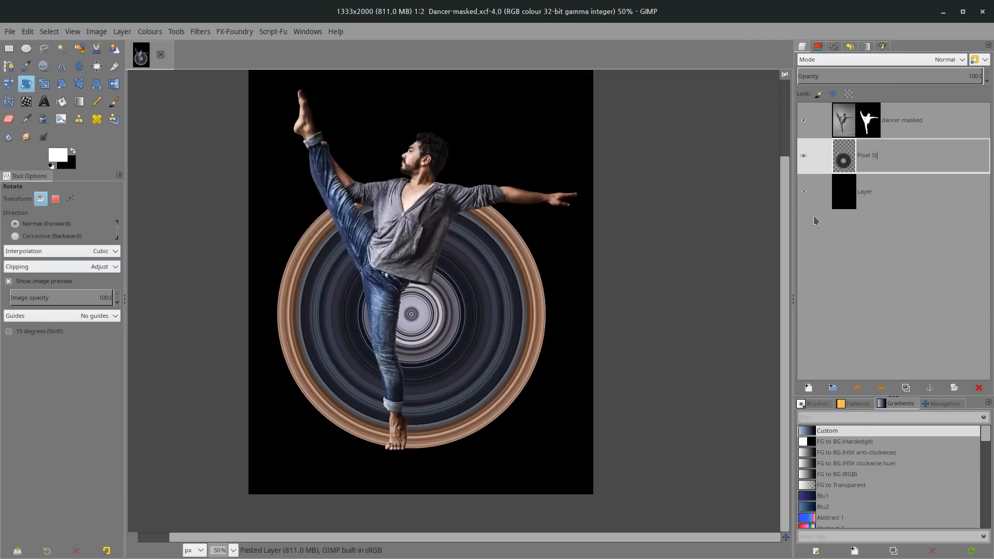
text(retch)
key(Return)
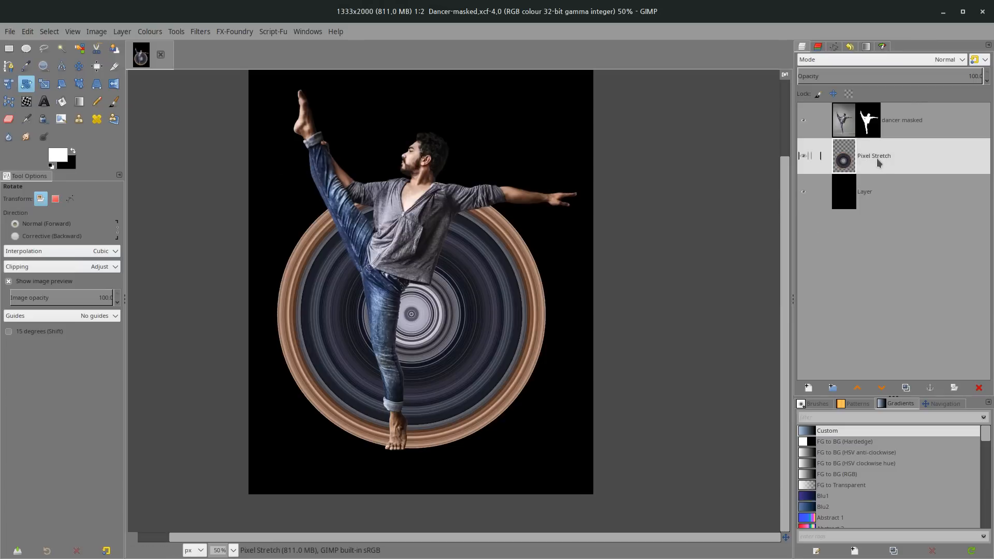
Scale the circle layer proportionally to about 1657 x 1592 px and position it so its ring spans the dancer's feet and outstretched hand
click(426, 190)
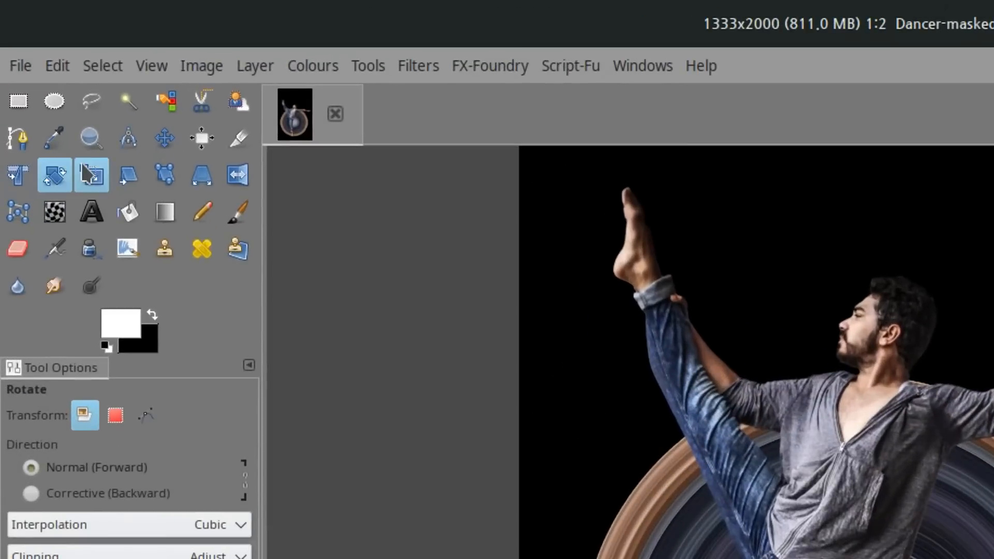
click(58, 111)
click(433, 342)
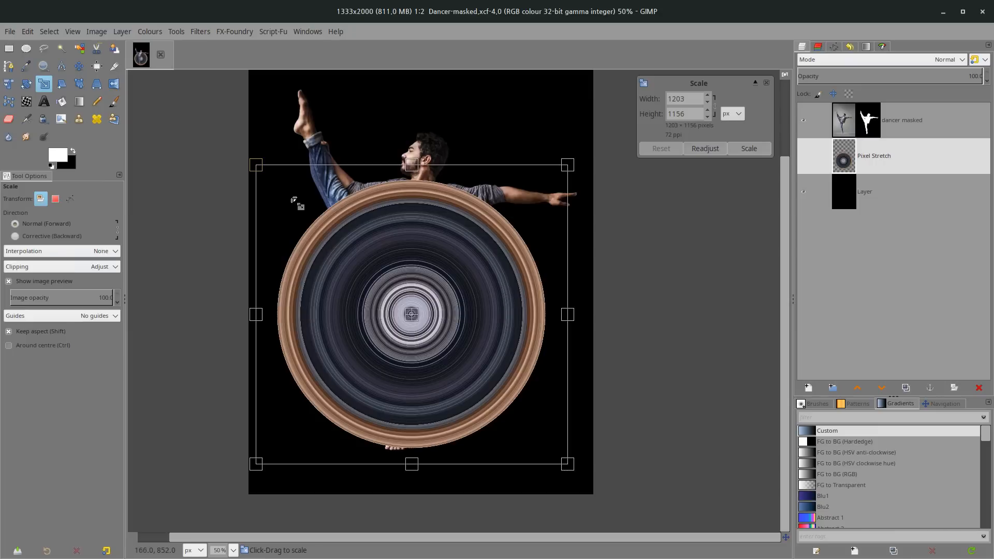
drag(294, 200, 228, 97)
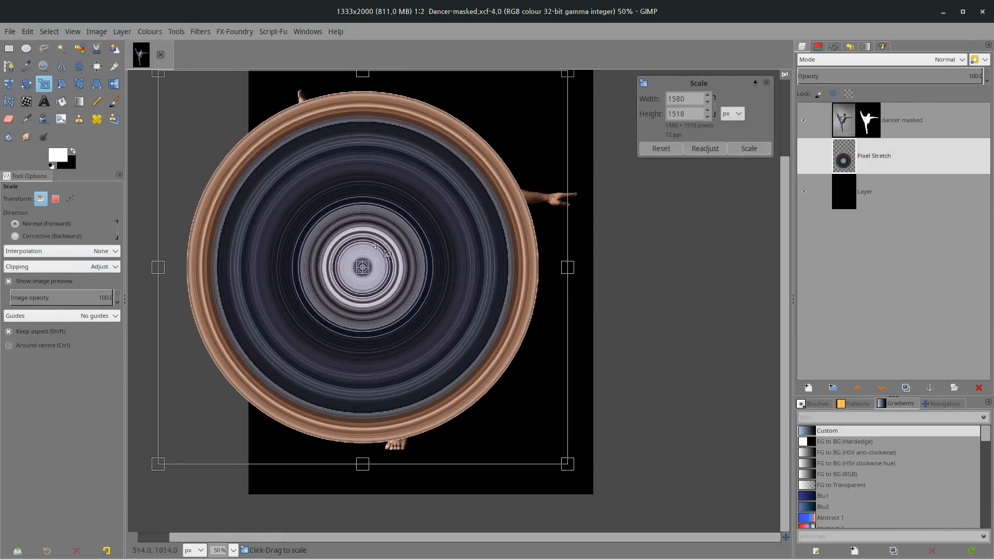
drag(363, 267, 395, 265)
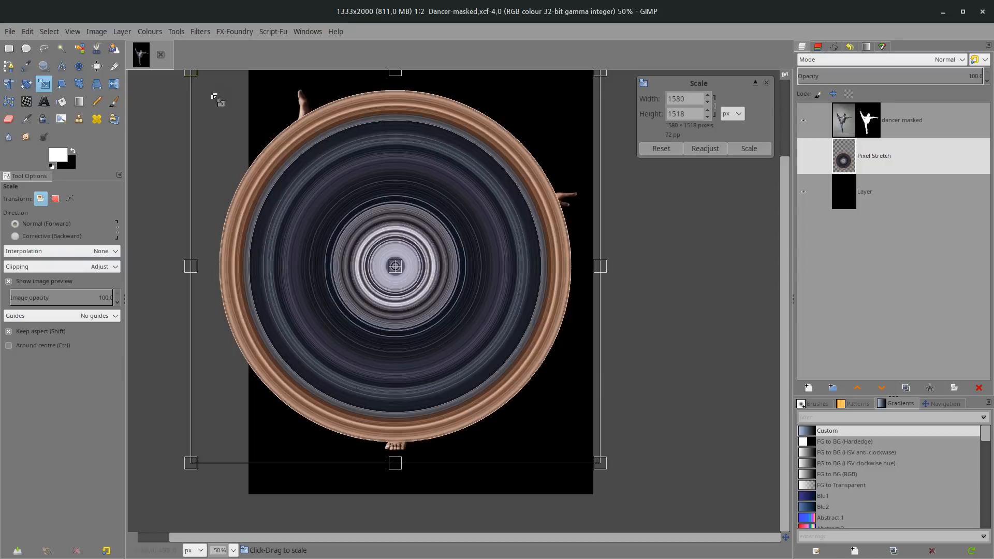
drag(580, 439, 589, 448)
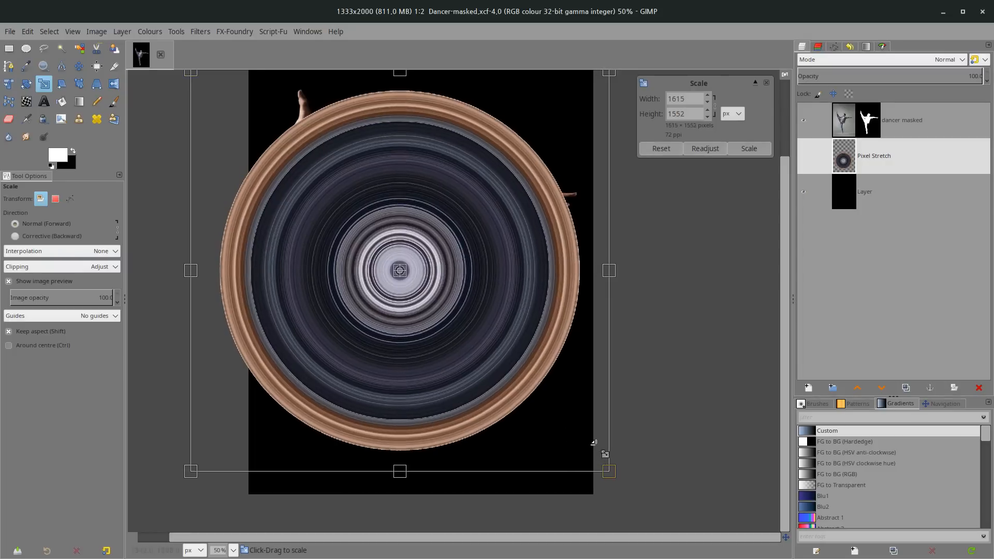
drag(405, 275, 412, 273)
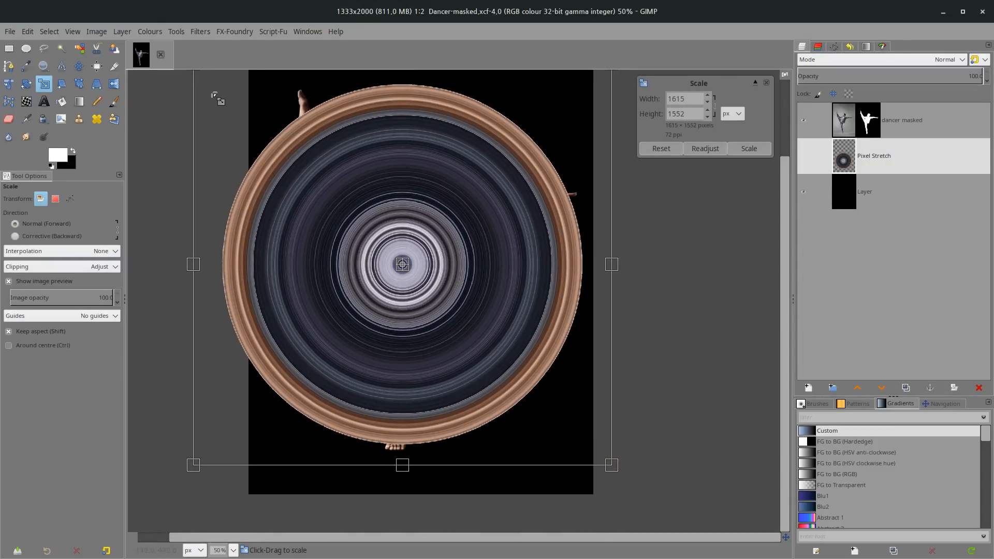
drag(215, 96, 204, 87)
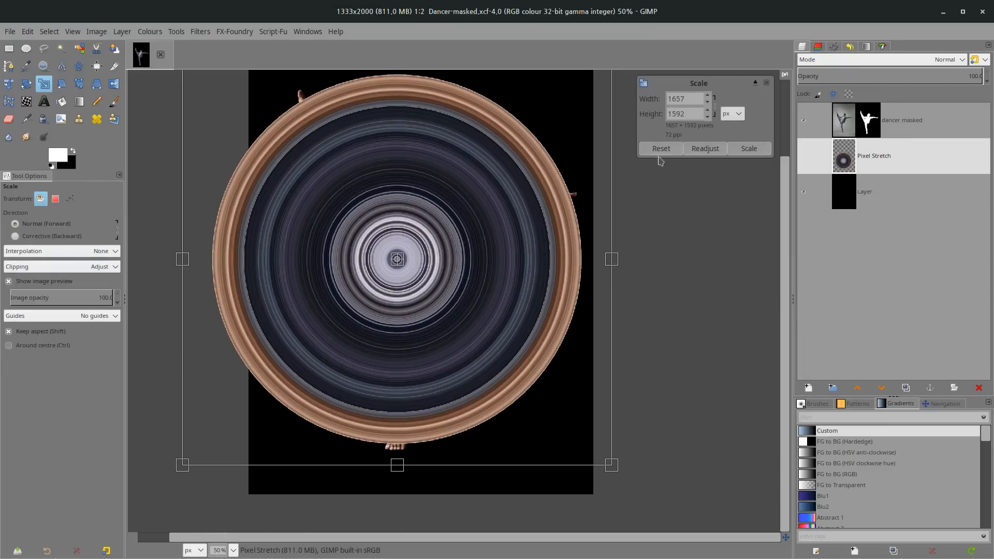
click(749, 148)
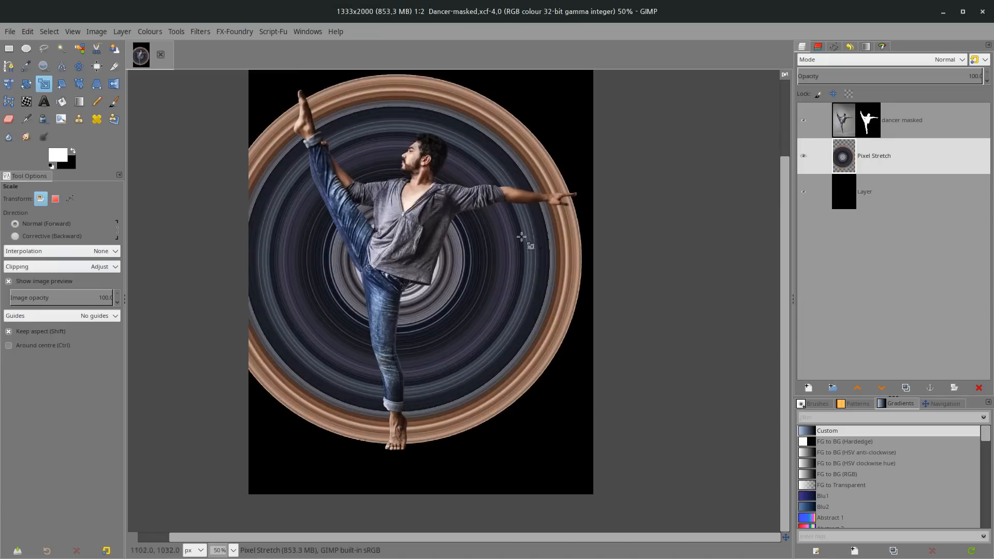
Reset the Crop tool's options to their defaults and draw a crop frame covering the whole canvas
drag(357, 172, 357, 228)
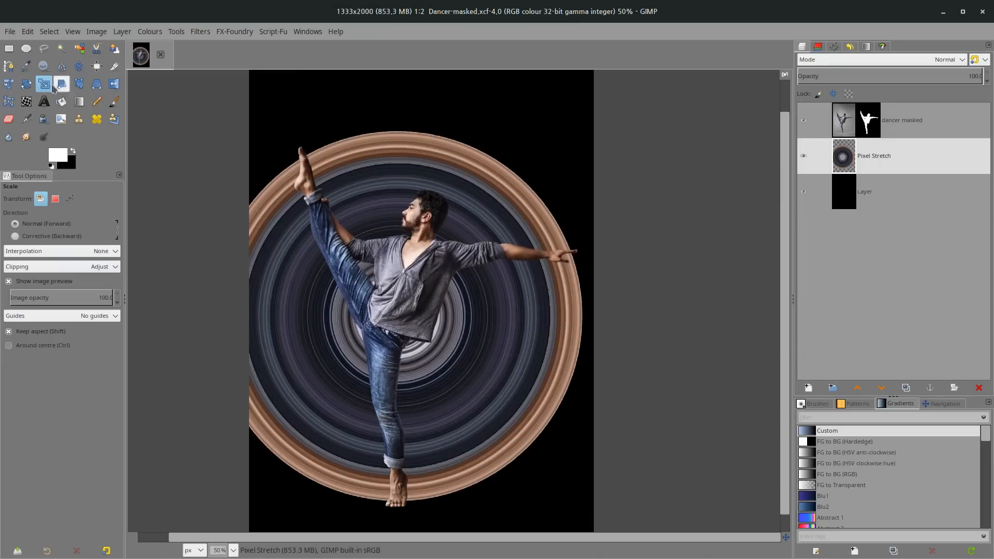
click(115, 68)
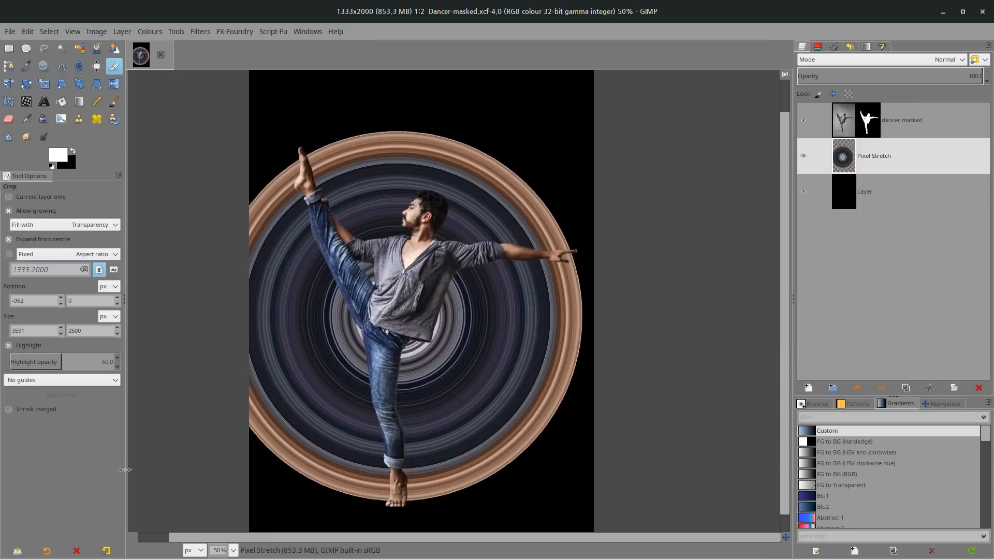
click(107, 551)
scroll(182, 485, down, 3)
drag(269, 341, 393, 162)
mouse_move(277, 130)
mouse_down()
mouse_move(477, 320)
mouse_move(482, 344)
mouse_up()
scroll(417, 214, up, 2)
drag(410, 206, 446, 210)
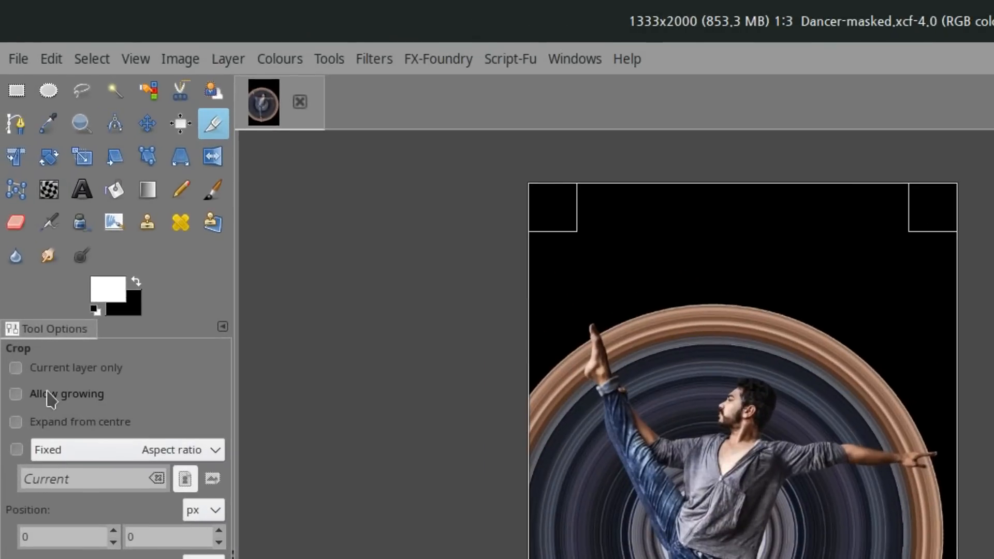
Allow the crop to grow, expand it from the centre, widen the frame to about 2941 x 2000 px and apply it
click(48, 394)
click(78, 445)
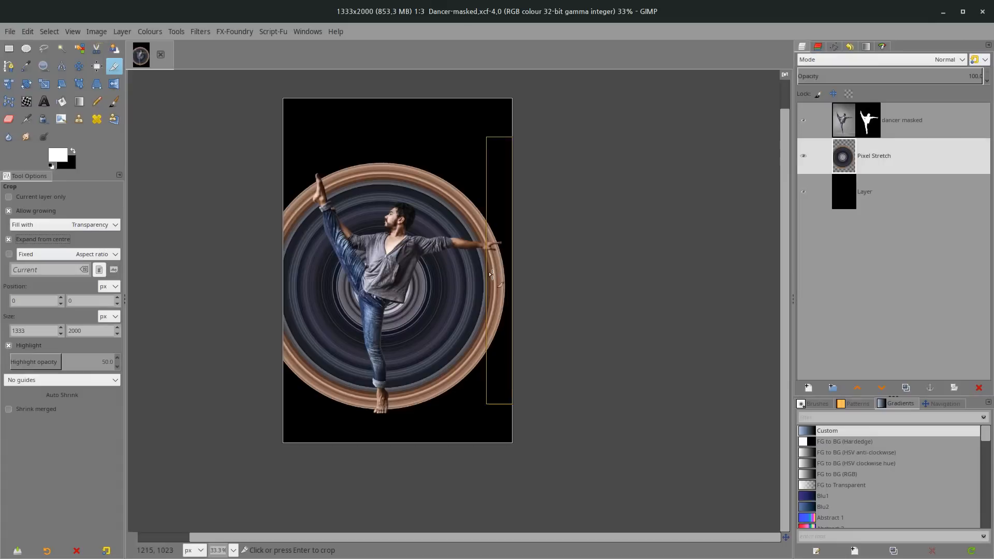
drag(495, 276, 632, 275)
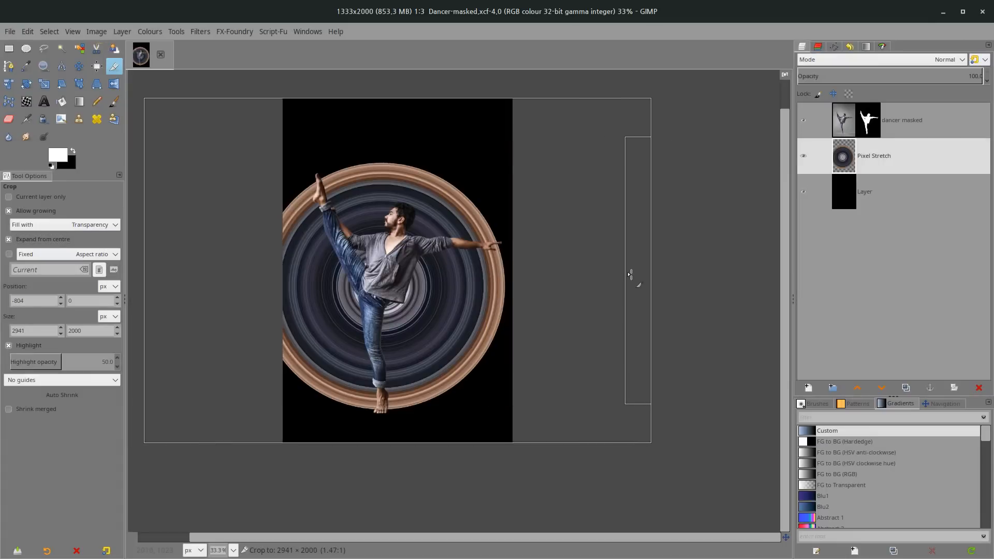
click(371, 248)
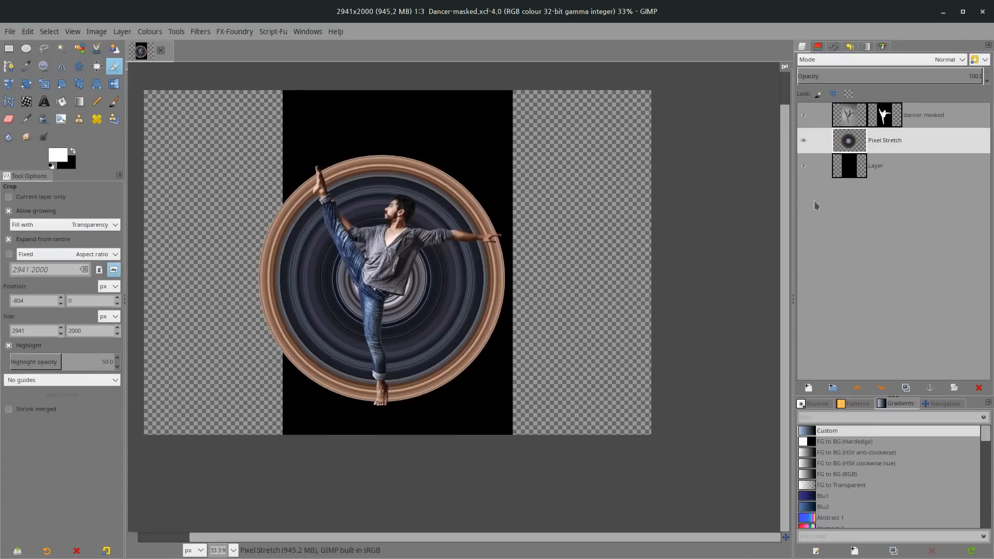
Link the "dancer masked" and "Pixel Stretch" layers and move them together to the horizontal centre of the widened canvas
click(856, 117)
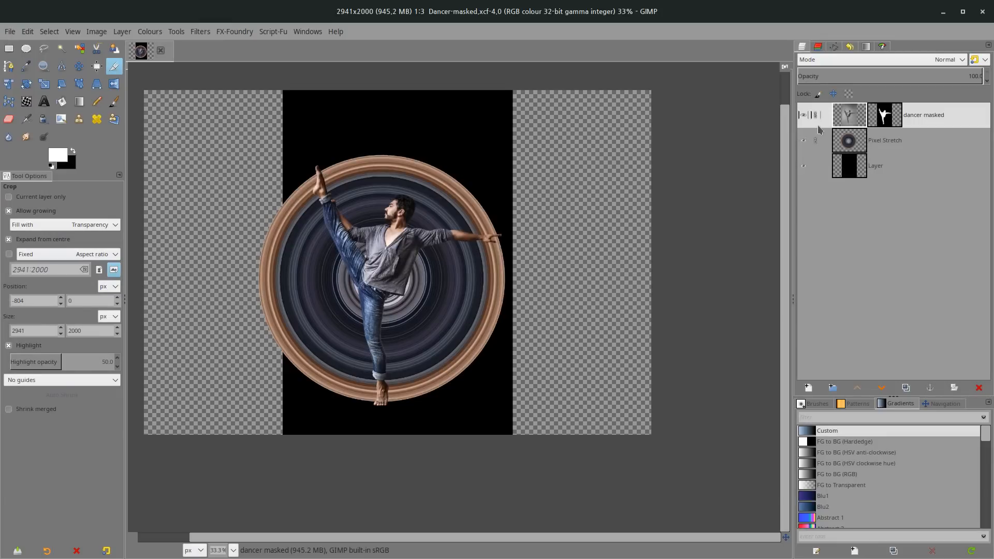
click(79, 67)
drag(384, 222, 399, 215)
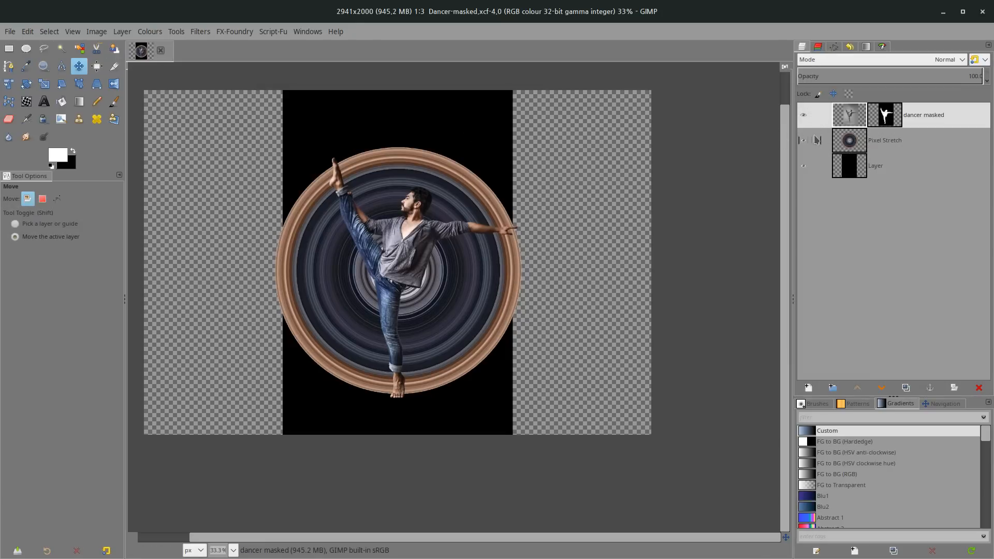
Expand the "dancer masked" layer with its mask to the image size
click(890, 120)
right_click(887, 118)
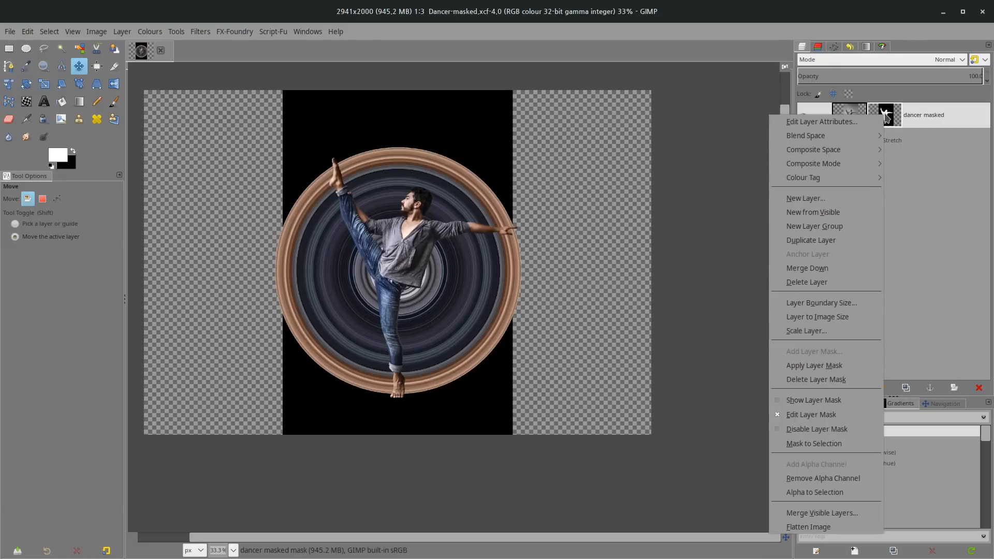
click(819, 318)
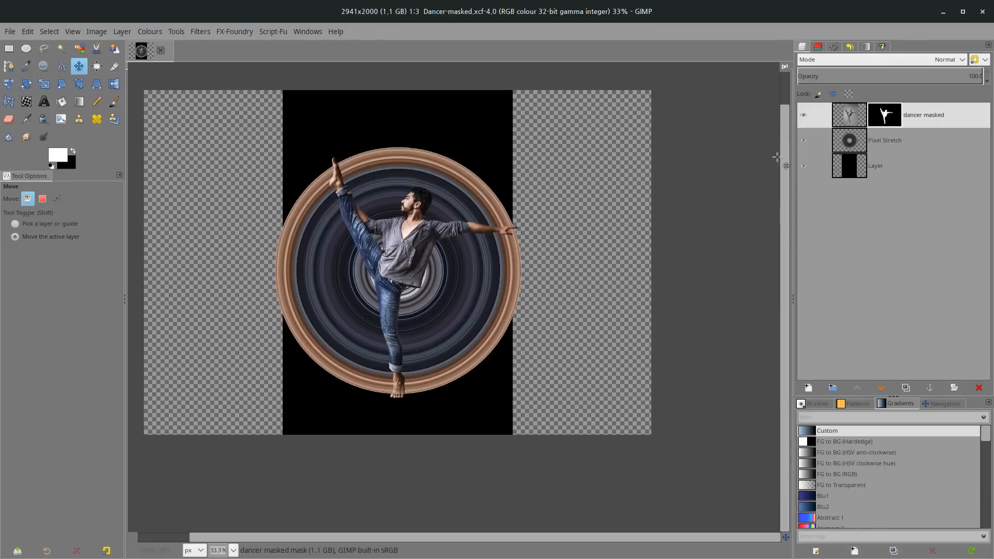
Expand the background layer "Layer" to the image size and fill it with black
click(868, 168)
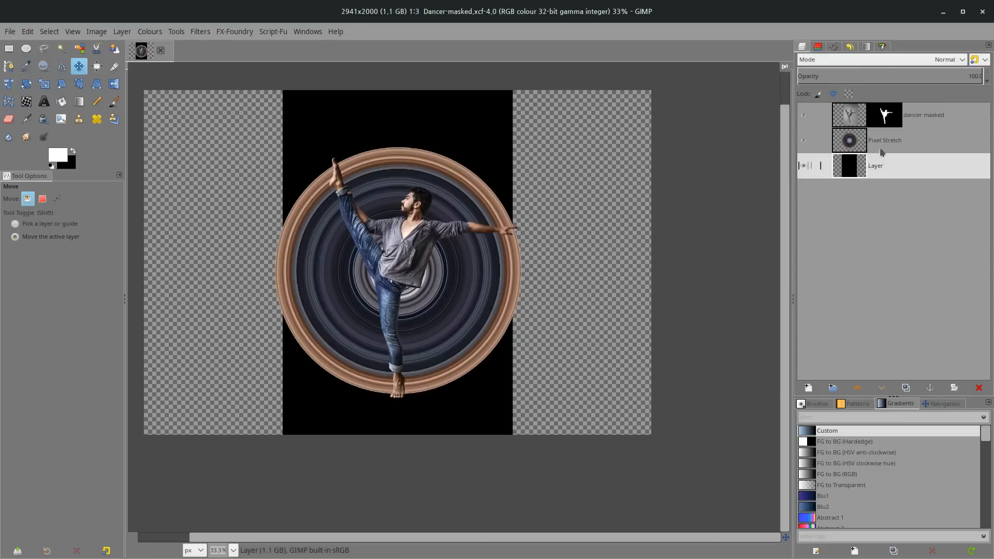
right_click(861, 173)
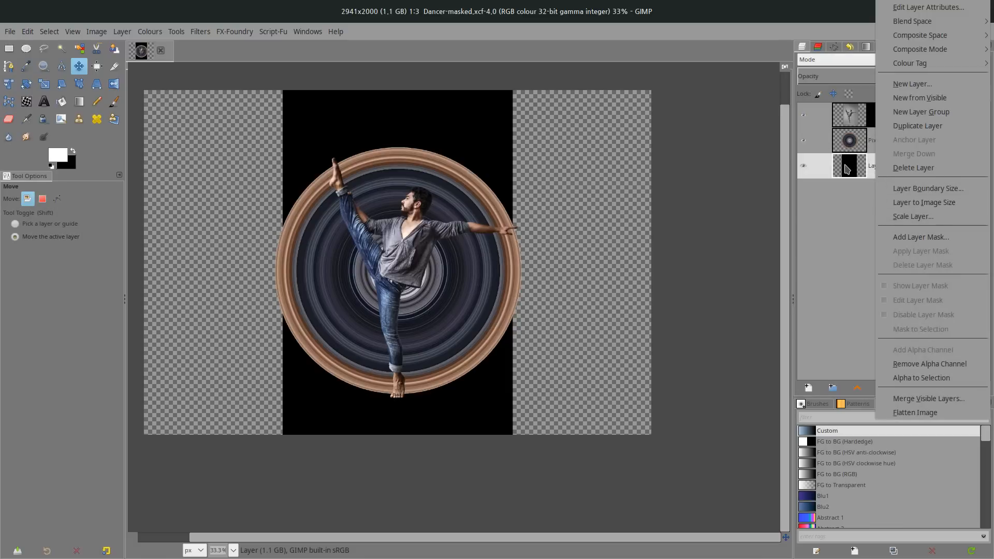
click(845, 165)
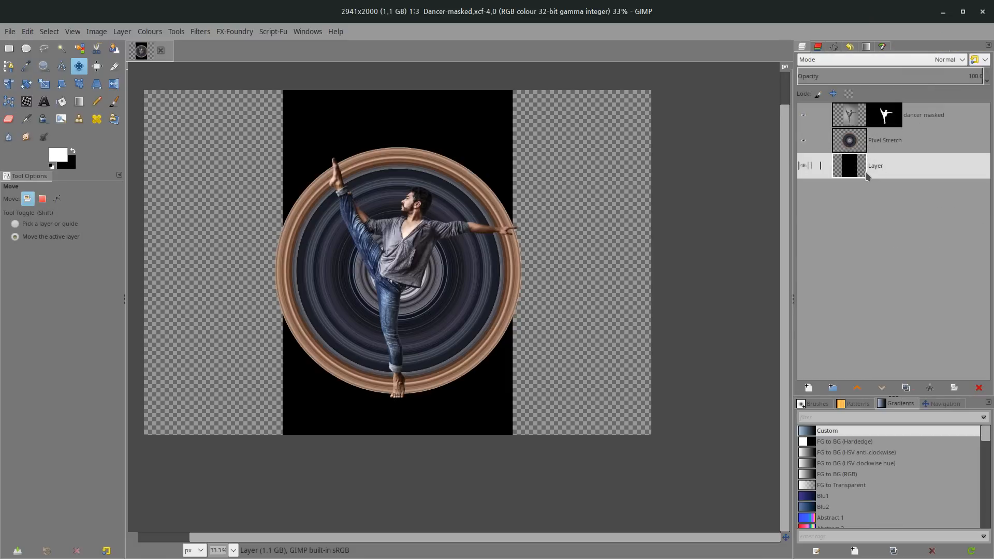
right_click(891, 166)
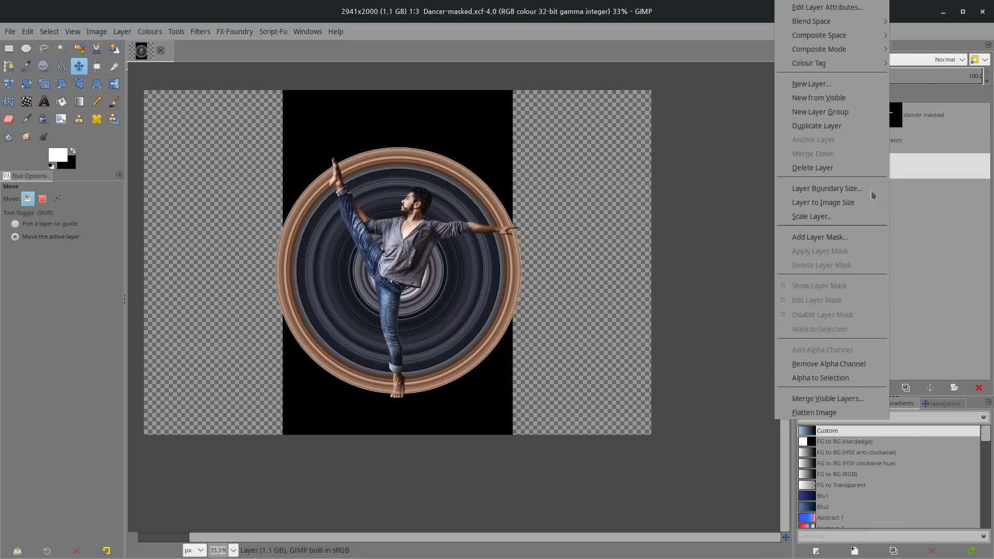
click(840, 206)
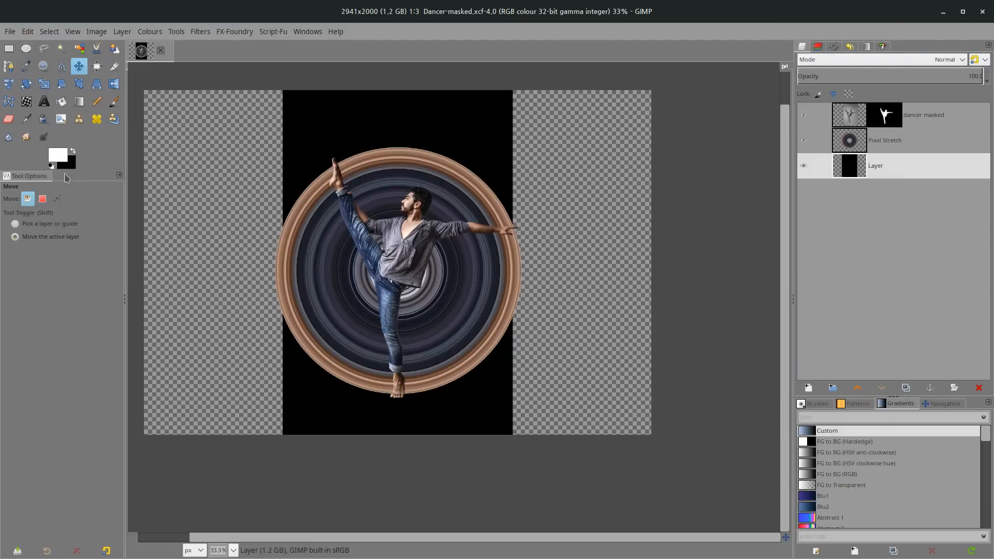
drag(68, 167, 290, 294)
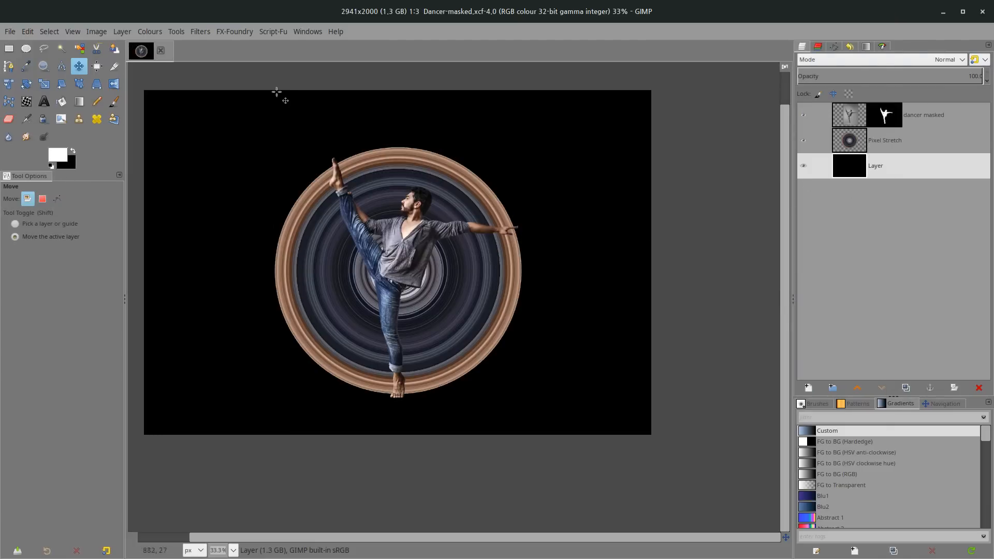
Hide the "Pixel Stretch" and "dancer masked" layers so only the black background layer shows
scroll(380, 249, up, 3)
scroll(429, 227, down, 2)
drag(429, 228, 423, 256)
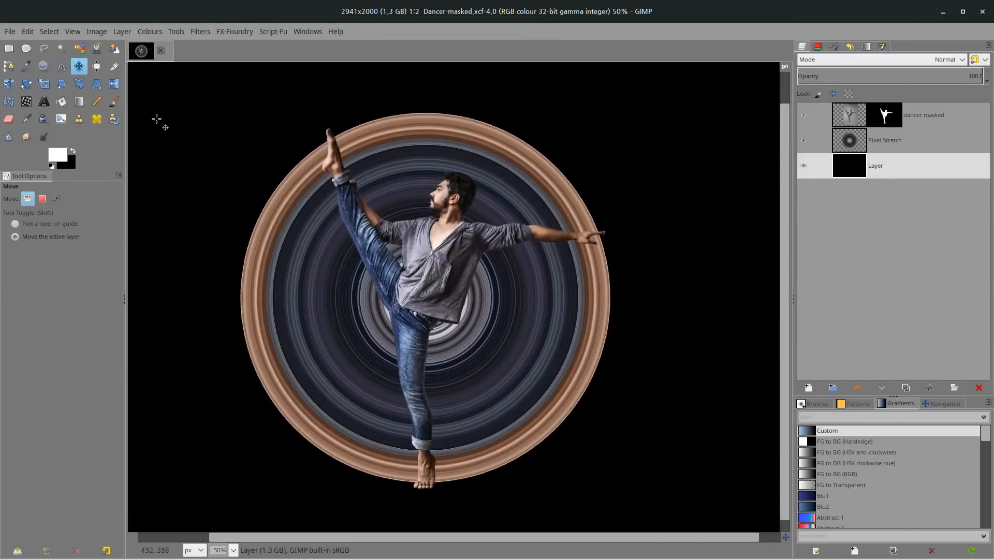
click(803, 140)
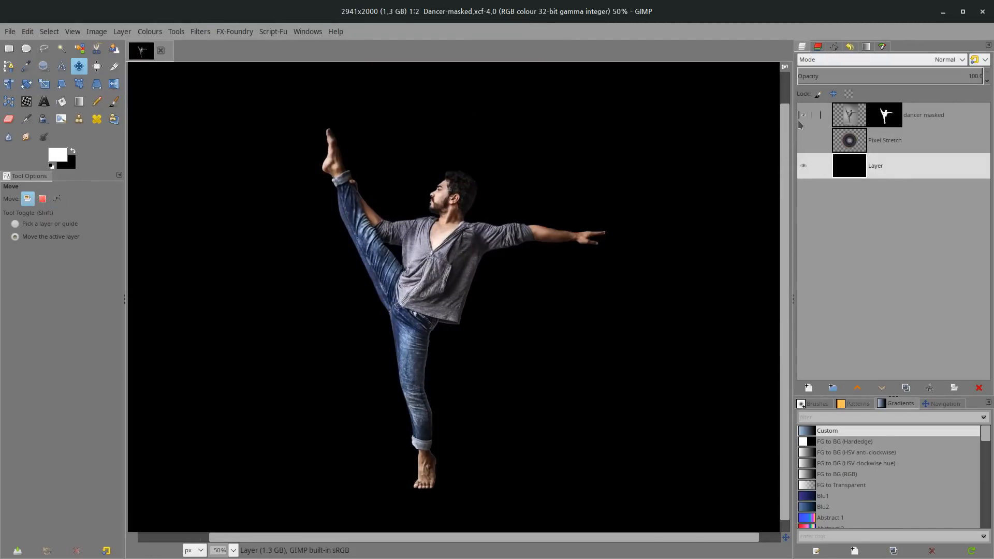
click(803, 115)
Draw a radial gradient with the Blu2 preset on the background layer, from near the canvas centre to beyond its upper-right corner
click(79, 101)
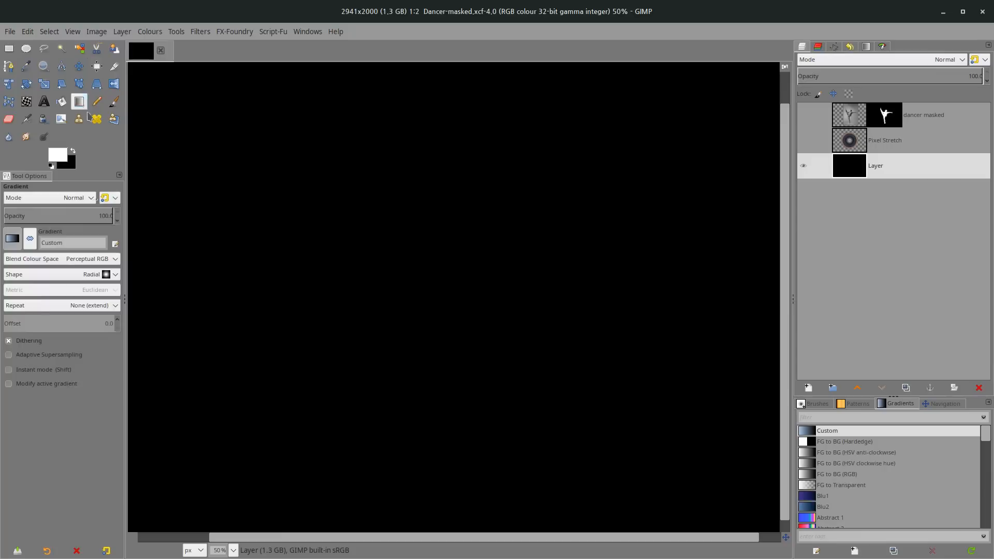
click(12, 240)
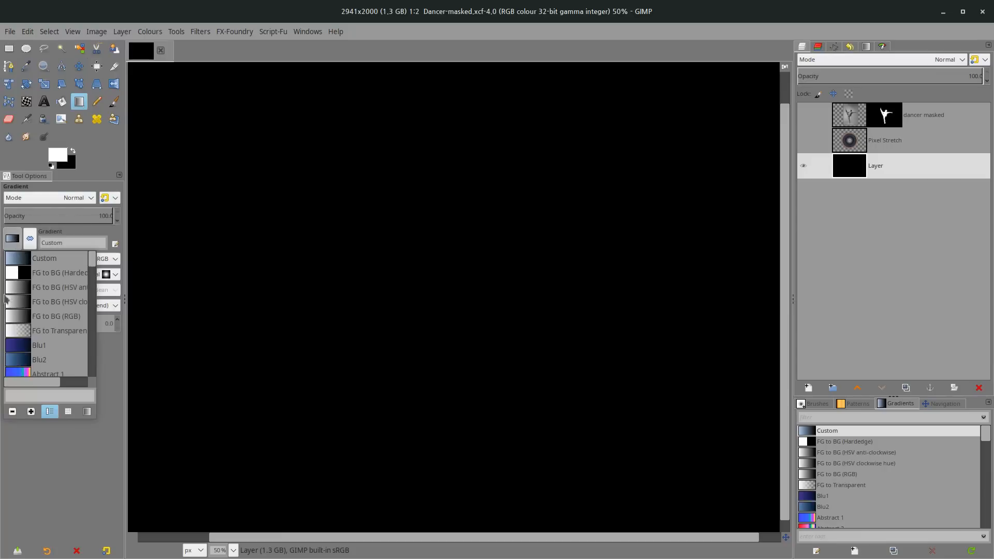
scroll(25, 369, down, 2)
click(27, 321)
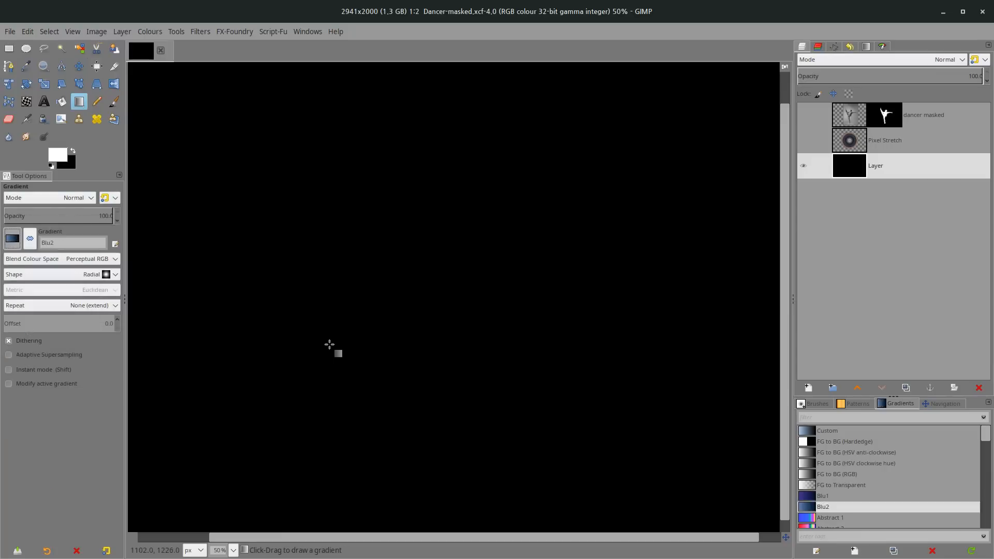
key(minus)
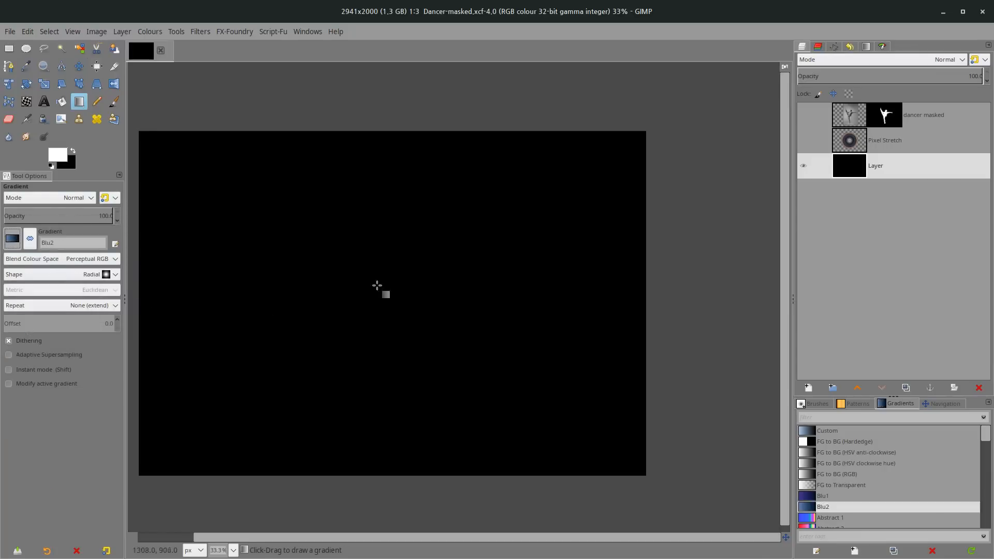
click(388, 282)
drag(388, 282, 664, 123)
drag(377, 288, 363, 299)
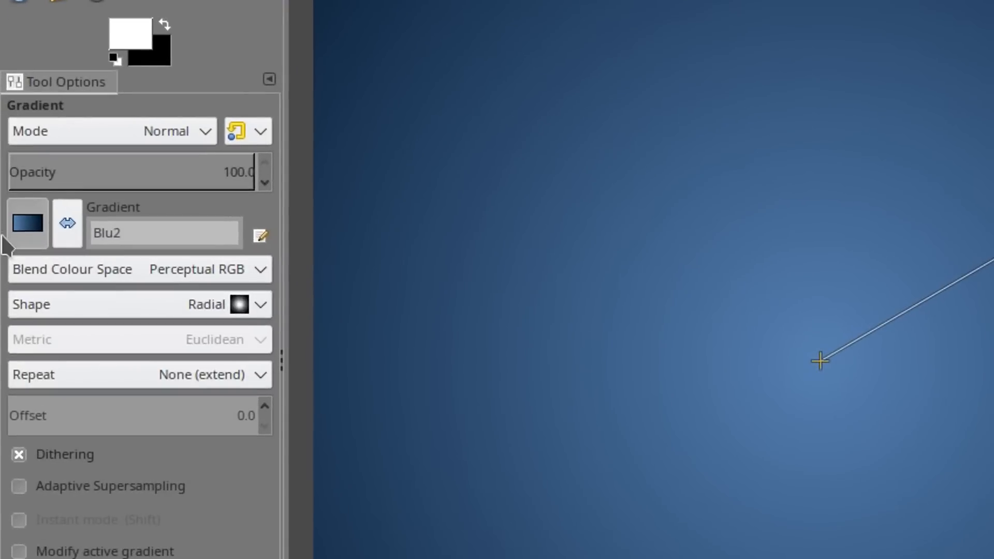
click(12, 244)
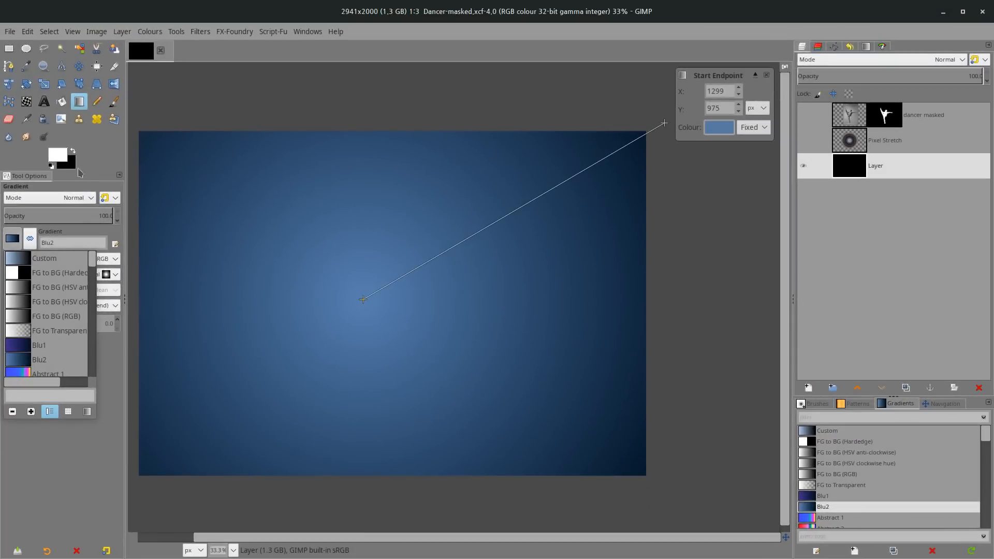
click(16, 246)
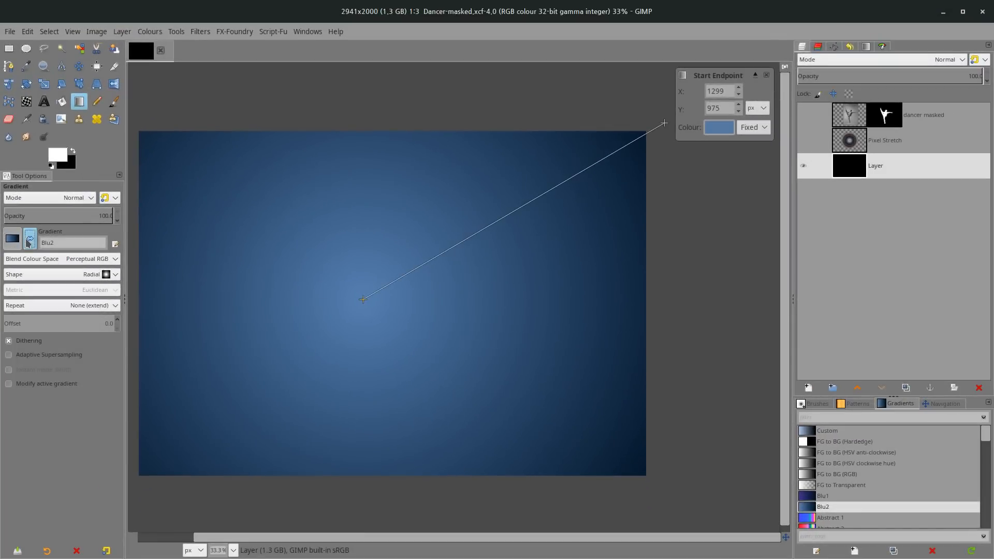
click(30, 240)
click(30, 239)
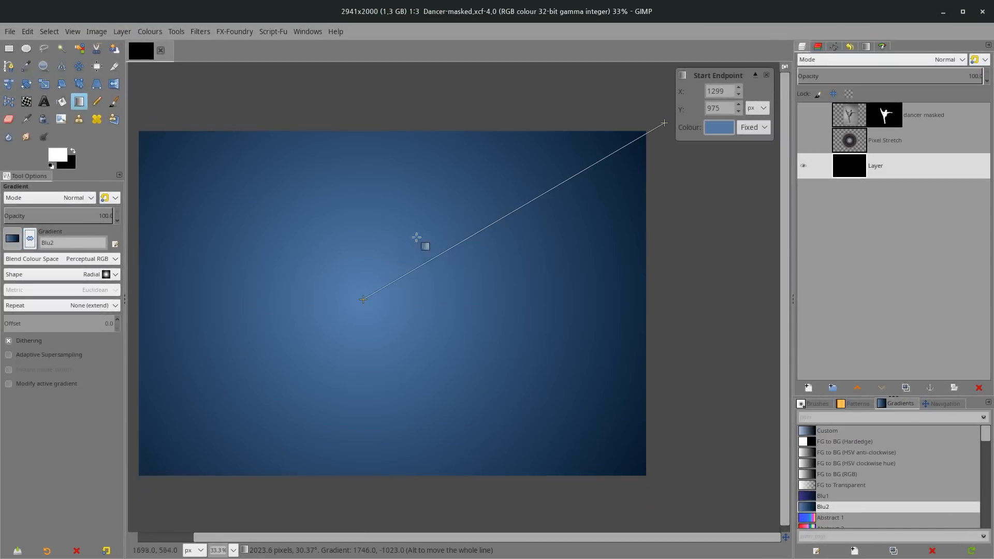
Recentre the gradient's start point, move its end point to about X 3141, Y -123 px, and apply the gradient
drag(364, 300, 389, 294)
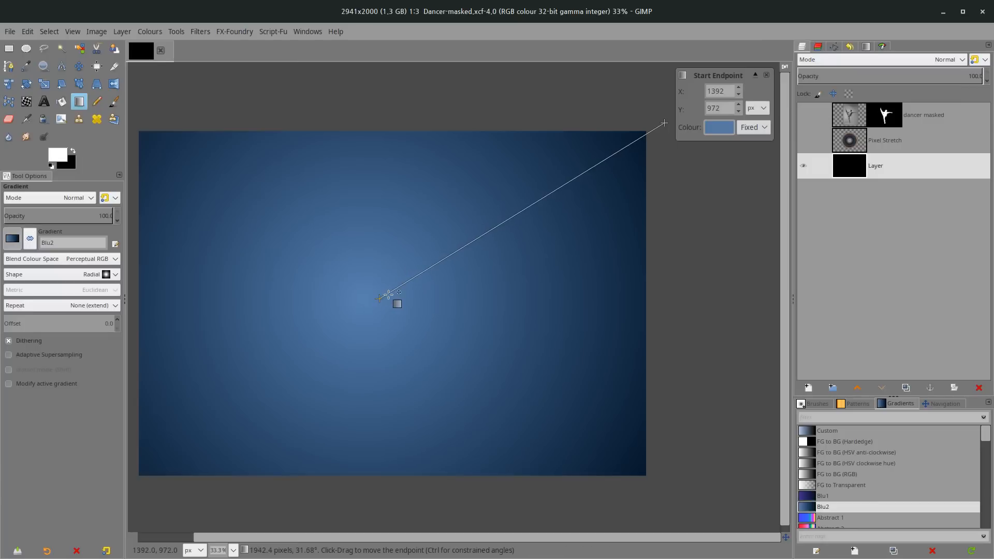
drag(665, 123, 682, 109)
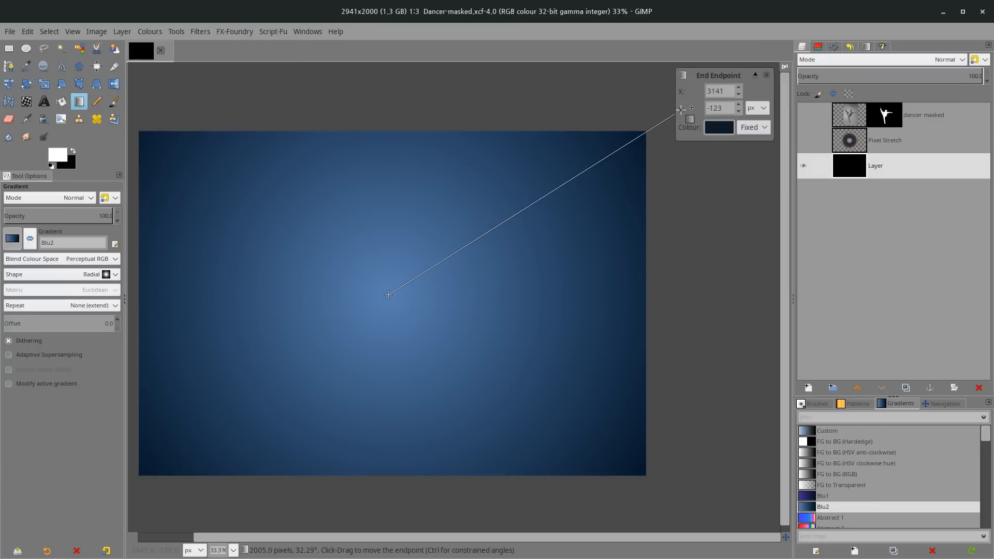
key(Return)
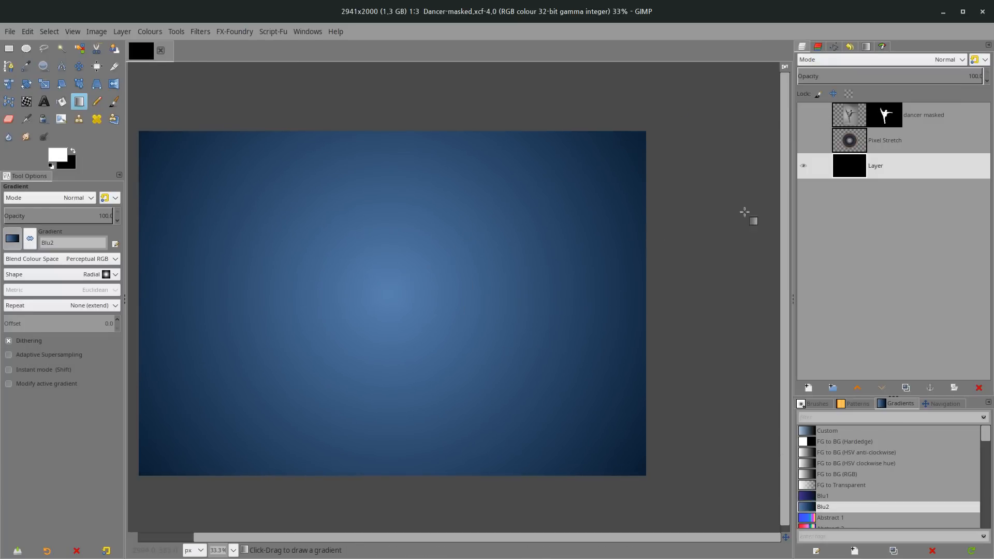
Show the "Pixel Stretch" and "dancer masked" layers again over the blue gradient
click(804, 140)
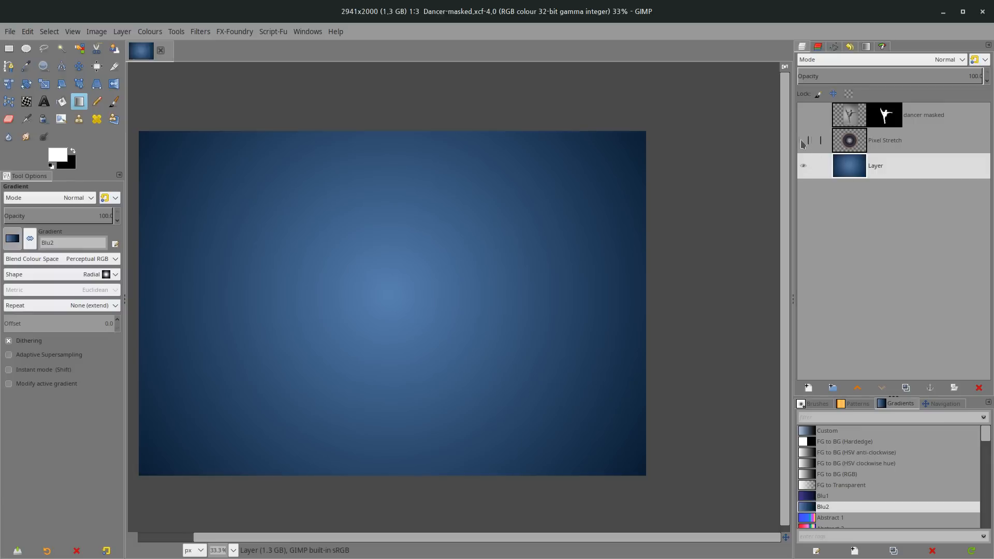
click(804, 115)
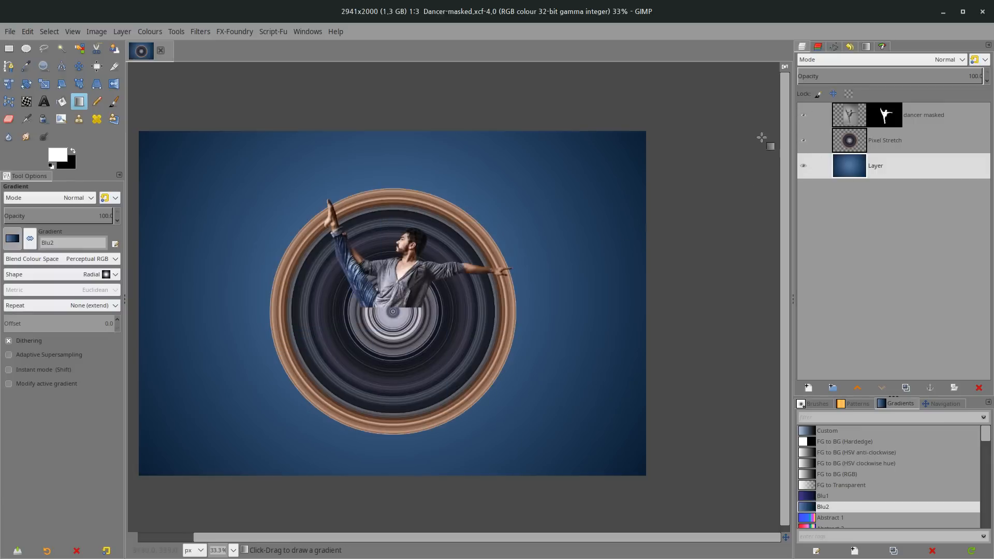
click(887, 139)
Duplicate the "dancer masked" layer and fill the copy's image with black to make a silhouette
click(858, 120)
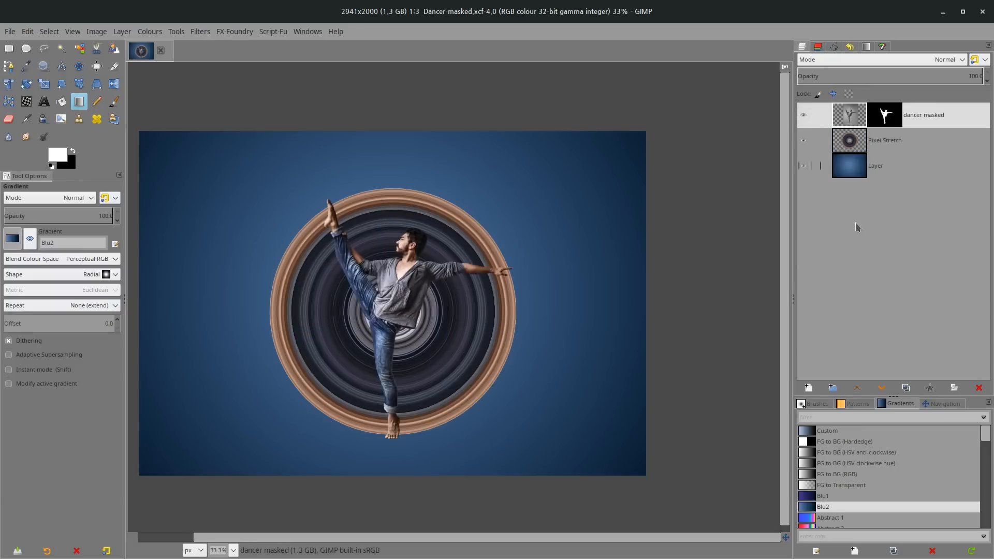
click(906, 387)
scroll(290, 279, up, 1)
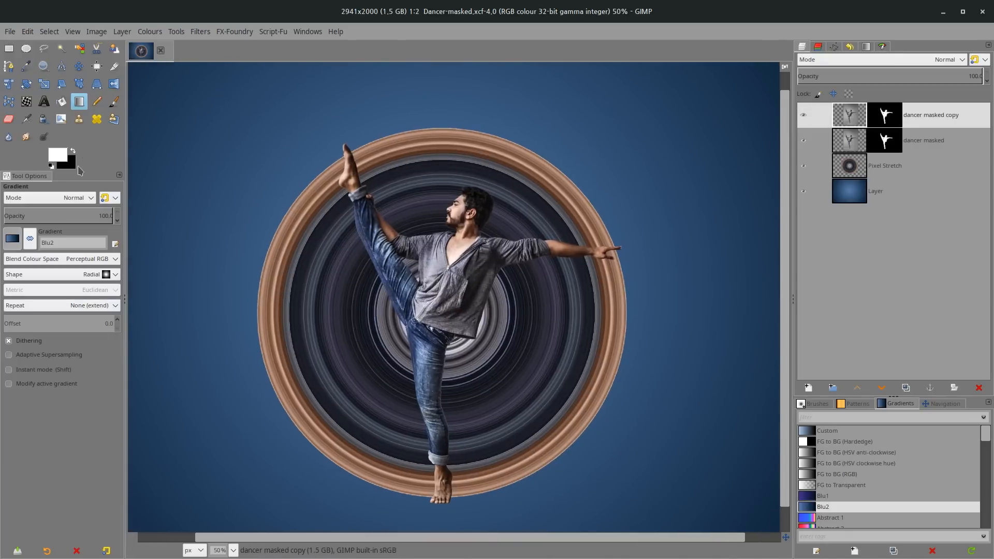
drag(73, 164, 613, 203)
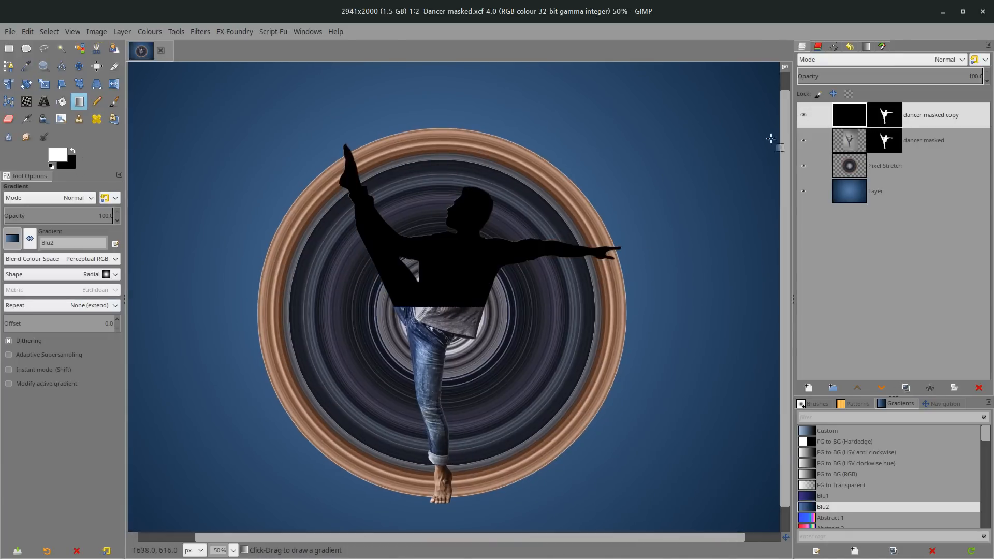
Rename the black silhouette layer "shadow" and place it directly below the "dancer masked" layer
double_click(913, 123)
text(shado)
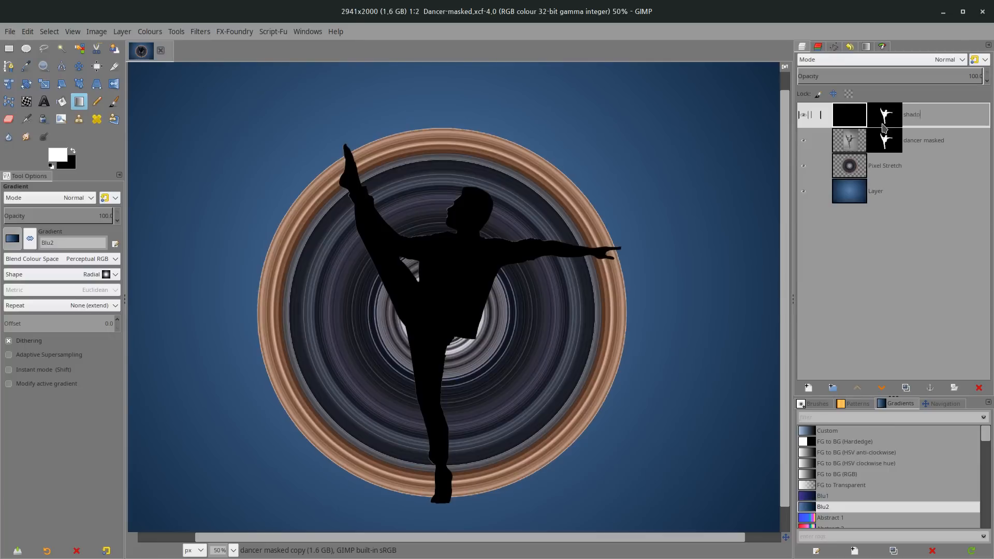
text(w)
key(Return)
drag(820, 123, 860, 154)
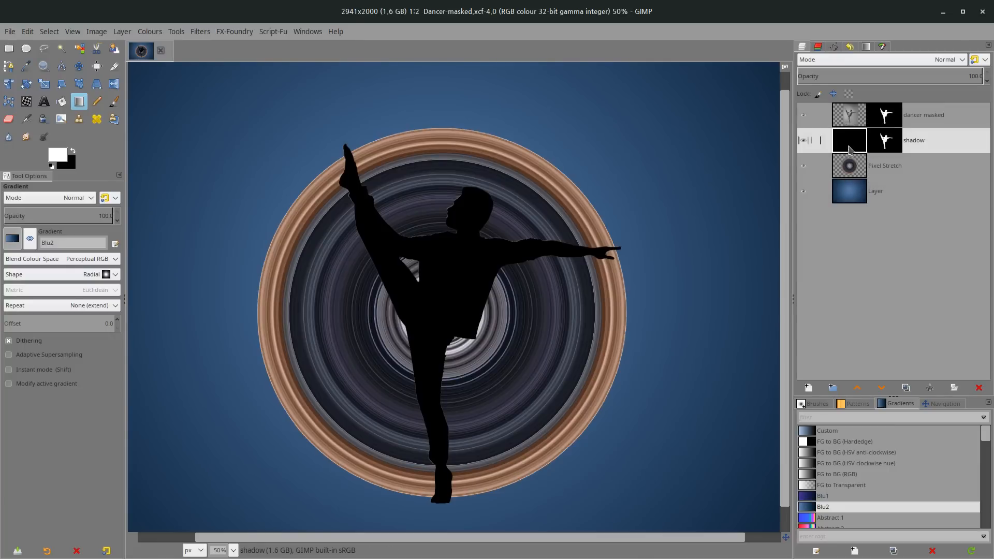
Offset the "shadow" layer slightly down and to the left of the dancer with the Move tool
click(79, 66)
key(1)
drag(397, 240, 376, 260)
click(201, 32)
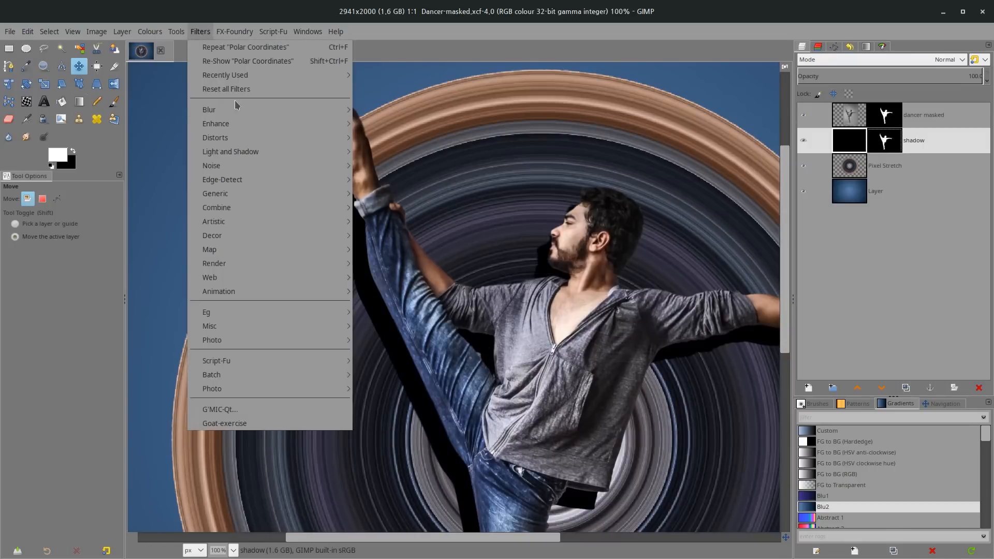
mouse_move(310, 109)
click(394, 124)
drag(685, 78, 705, 77)
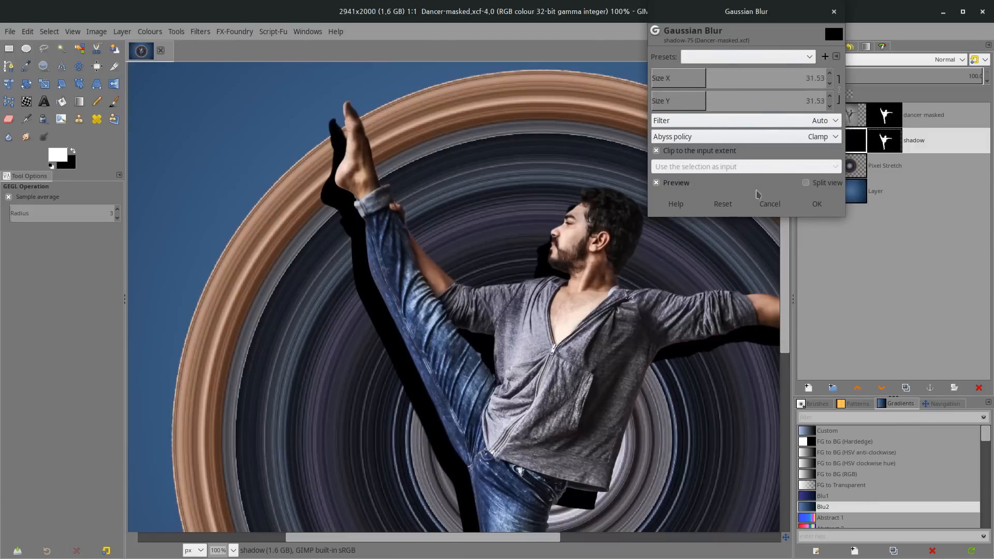
click(771, 204)
Apply a Gaussian Blur of about 16.58 in both X and Y to the mask of the "shadow" layer
click(890, 143)
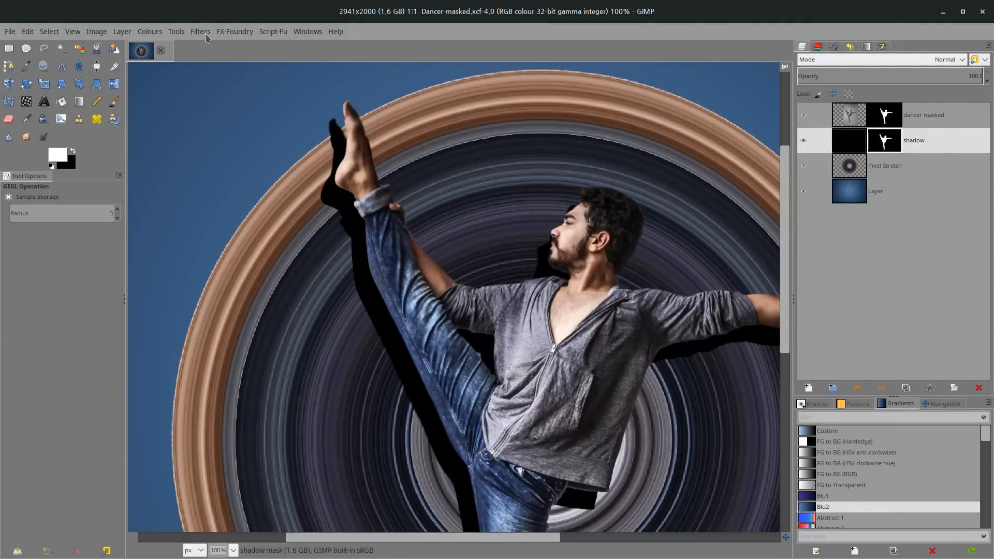
click(205, 34)
mouse_move(290, 110)
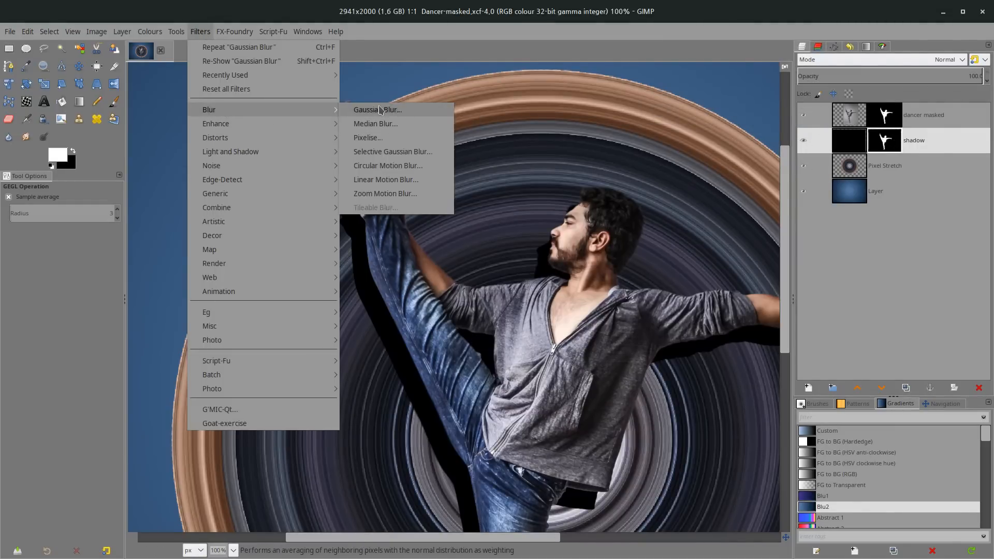
click(380, 109)
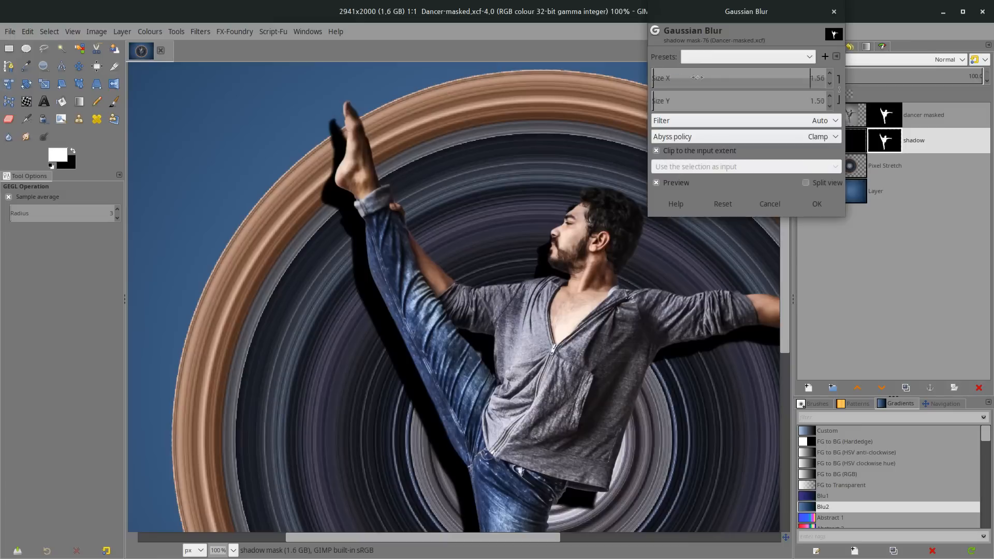
drag(685, 78, 986, 78)
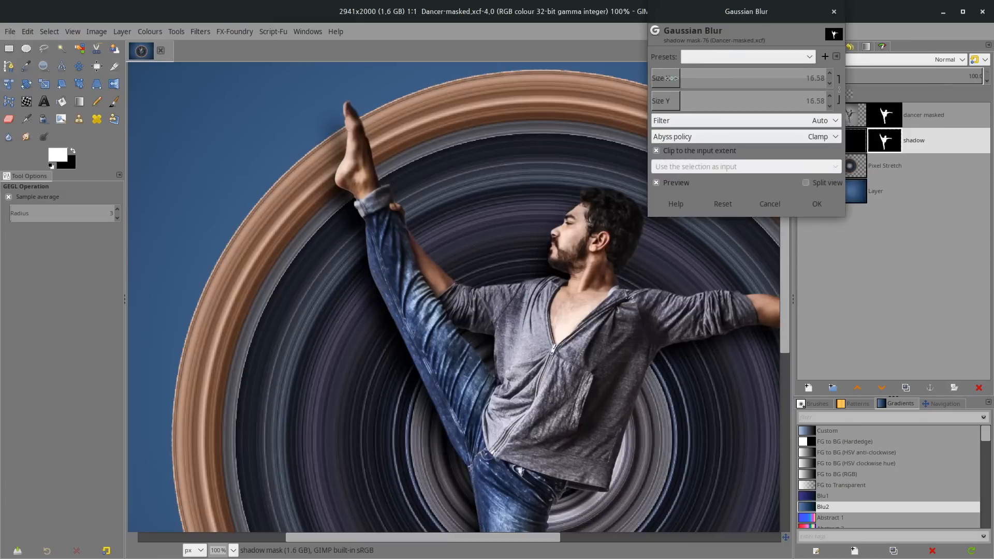
click(817, 204)
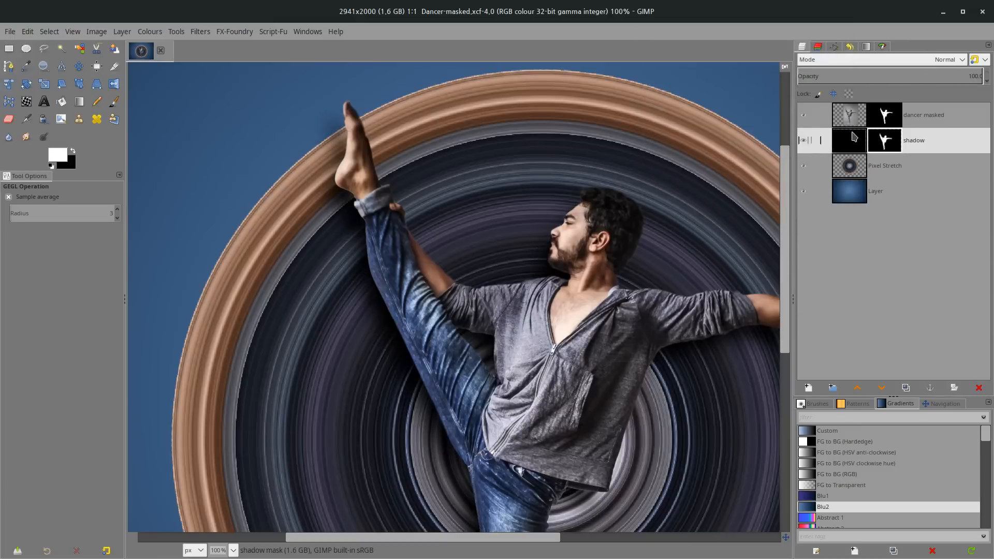
Duplicate the "shadow" layer and repeat the Gaussian Blur on the copy
click(906, 388)
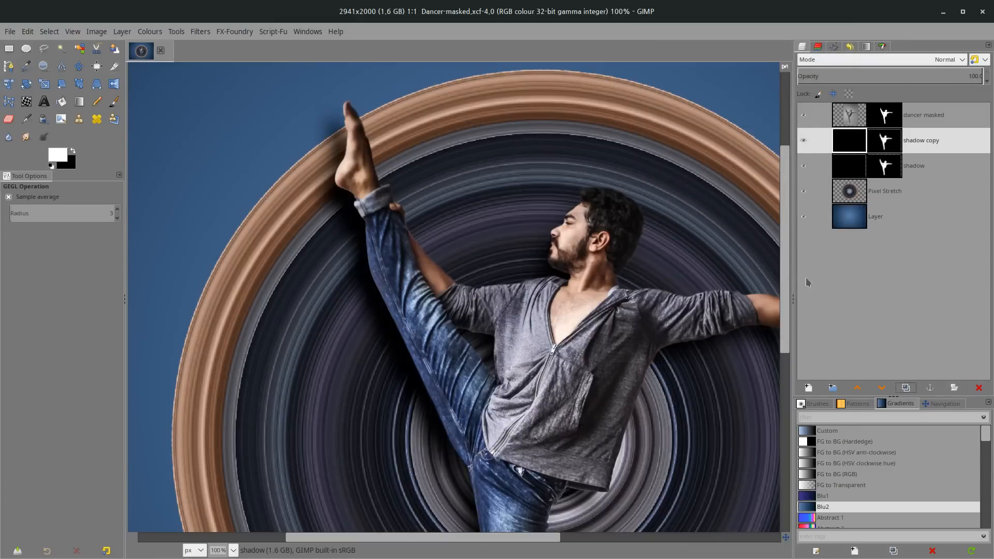
click(200, 31)
click(207, 45)
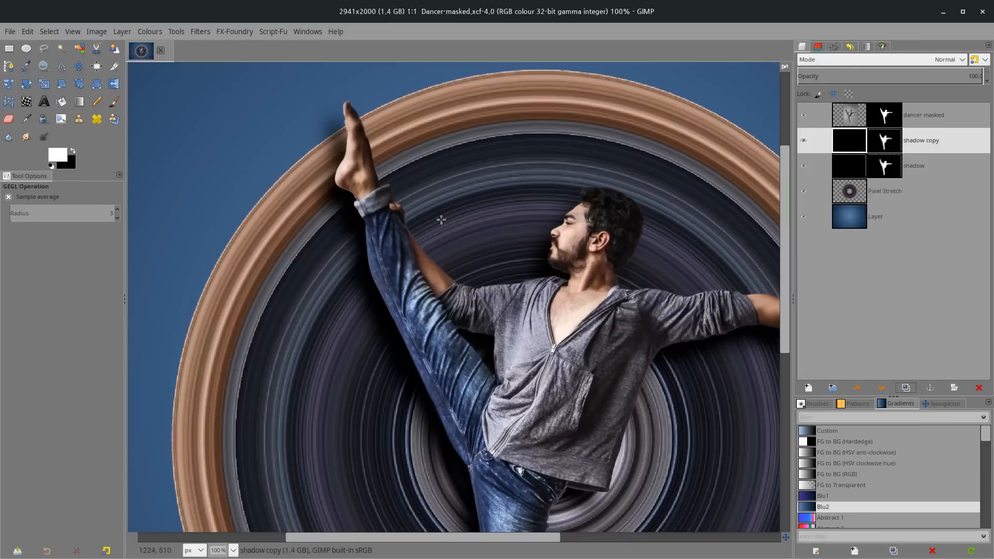
Nudge the shadow copy slightly down and to the left and merge it down into the "shadow" layer
key(m)
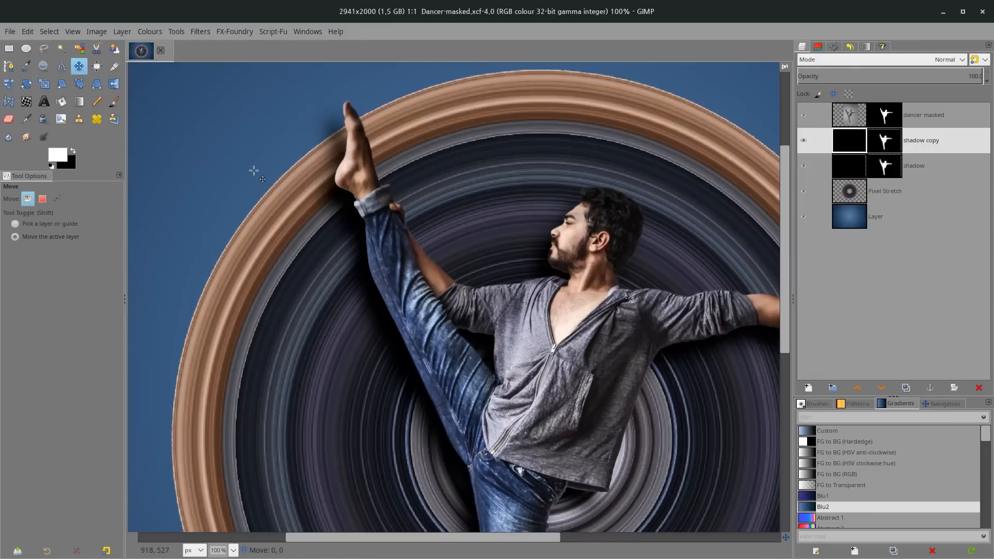
drag(251, 172, 251, 171)
click(889, 145)
drag(535, 191, 527, 205)
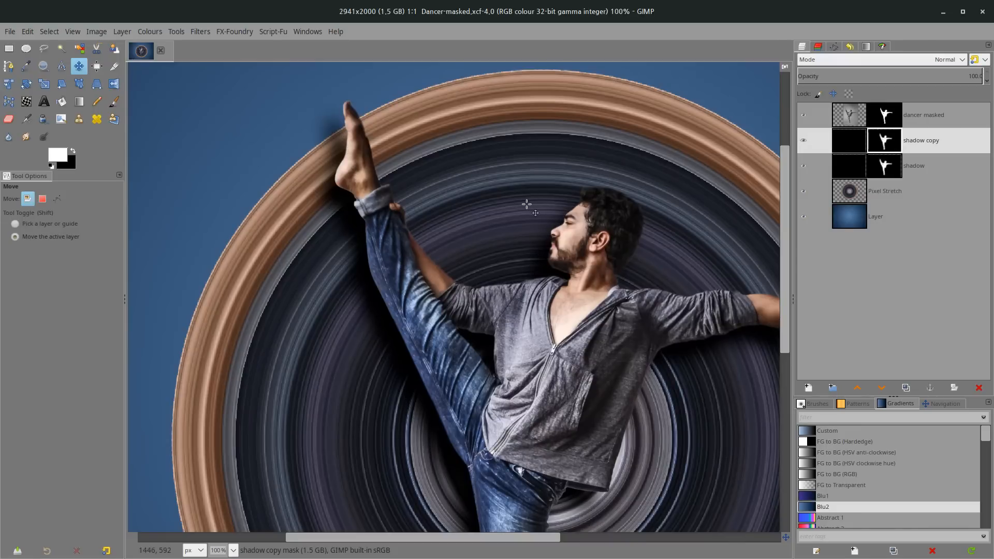
right_click(914, 147)
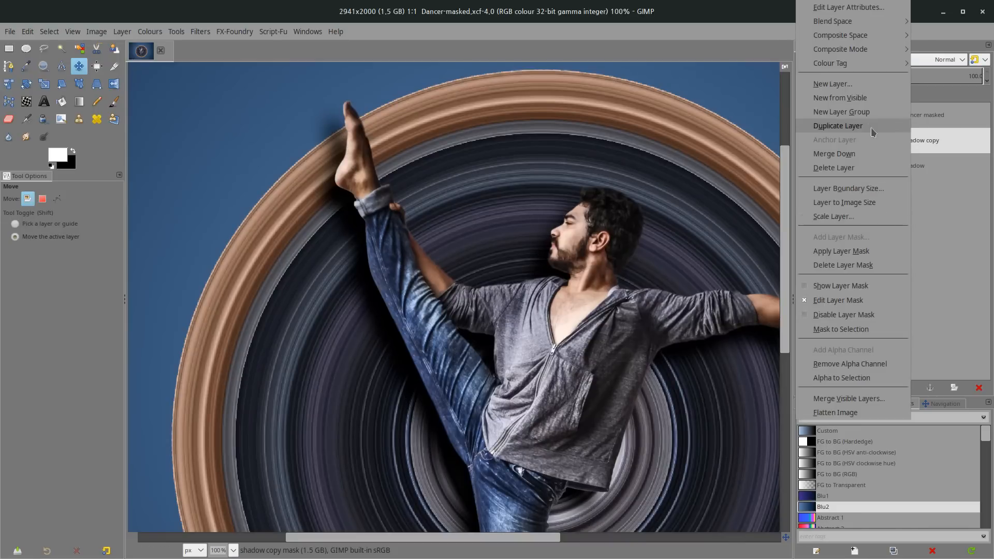
click(851, 159)
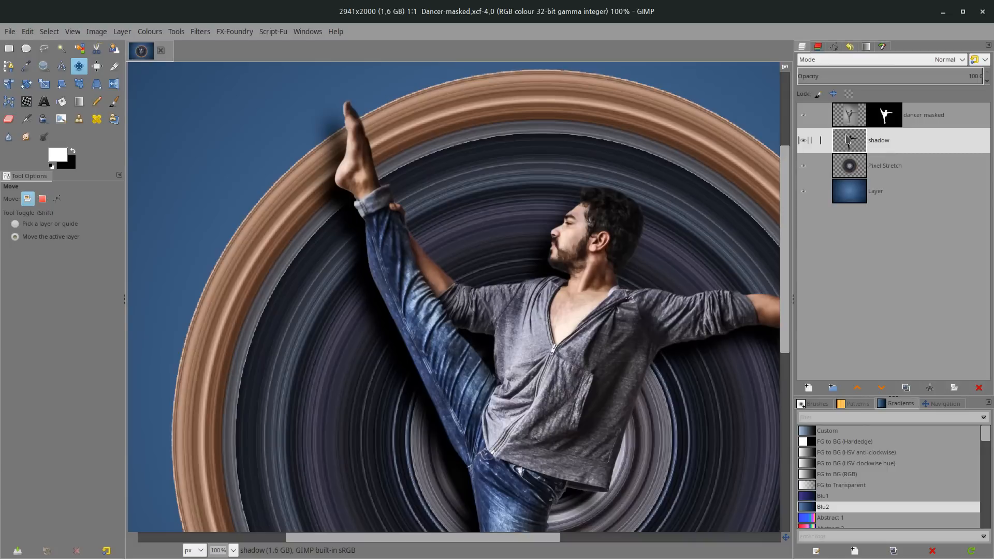
Create a layer group below "dancer masked" and name it "Pixel Stretch #1"
click(839, 391)
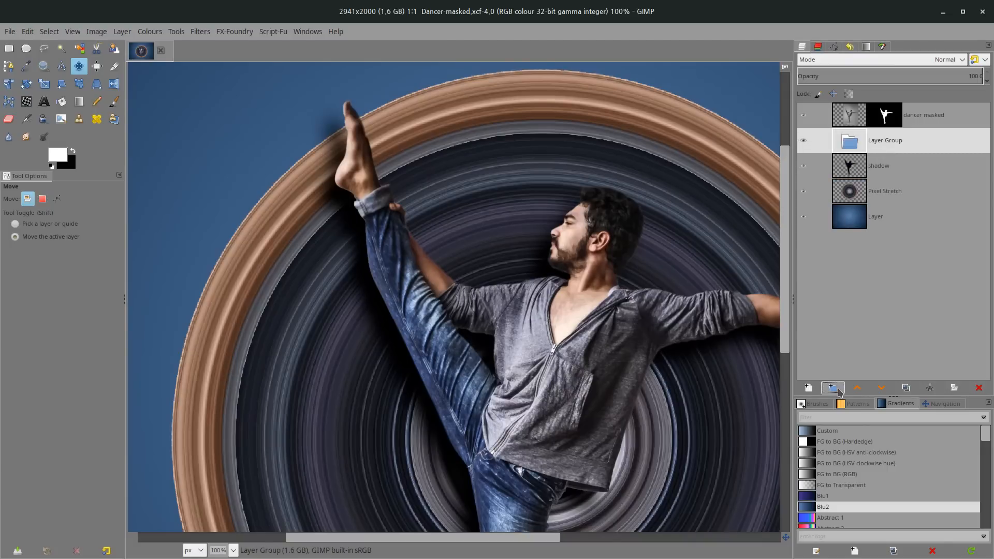
double_click(881, 146)
text(Pix)
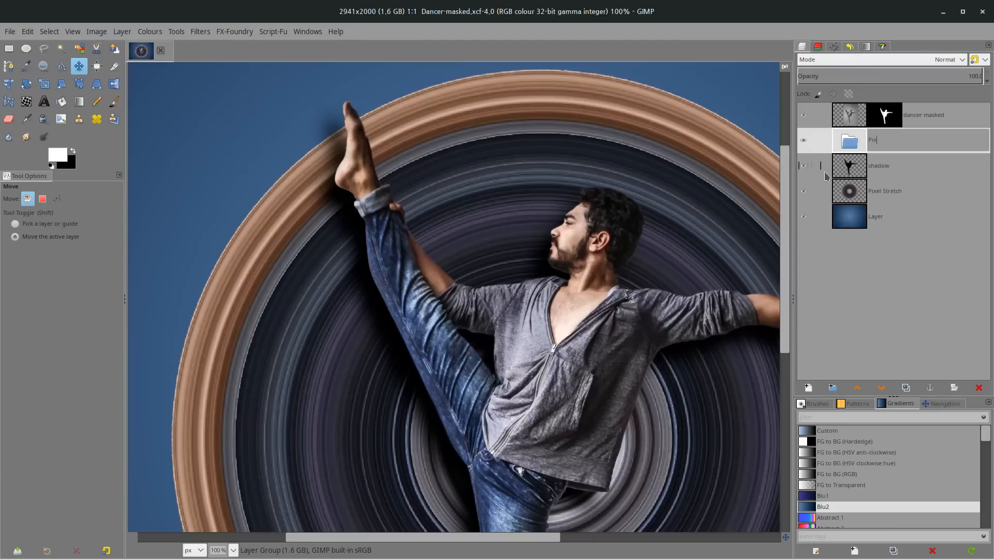
text(el Stretch #1)
key(Return)
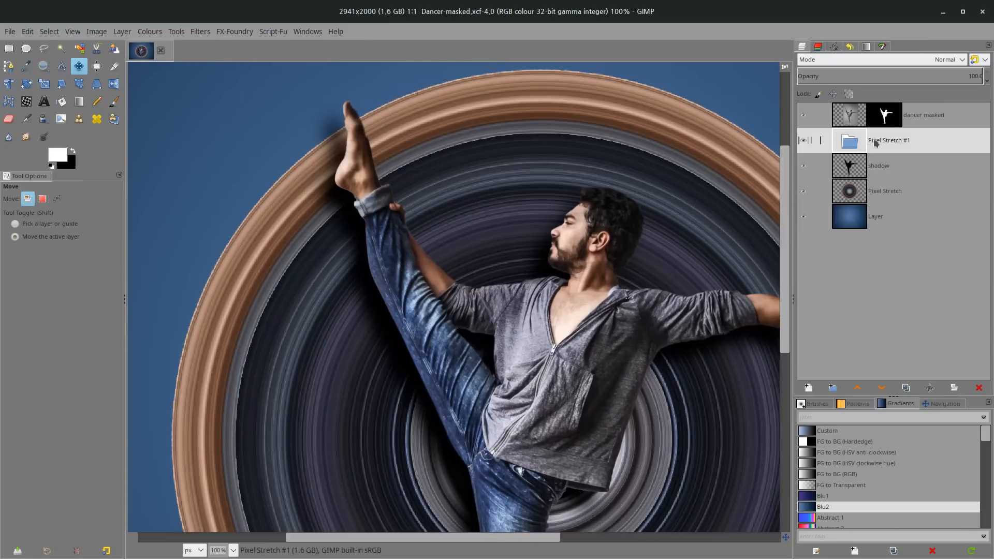
Move the "shadow" and "Pixel Stretch" layers into the "Pixel Stretch #1" group, with "shadow" on top
drag(854, 168, 857, 141)
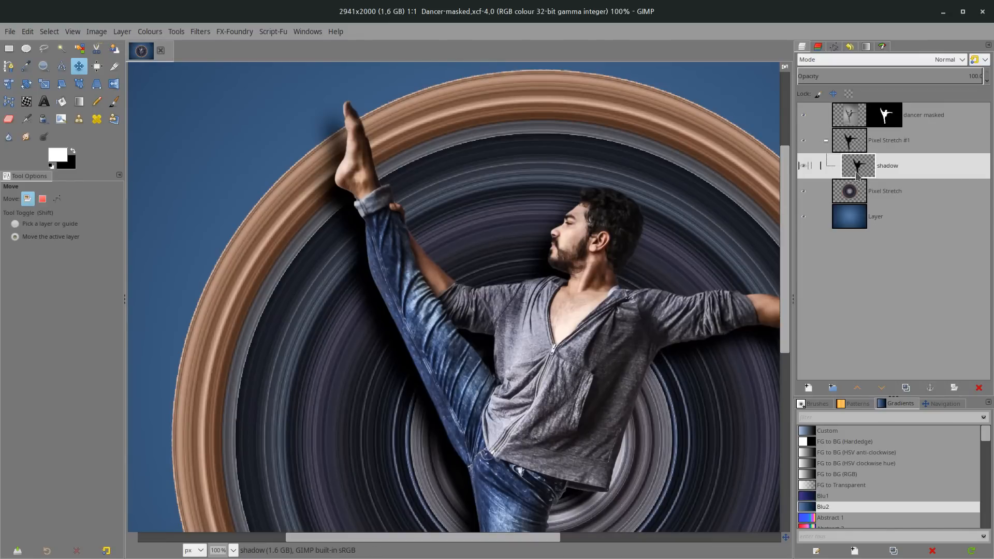
drag(848, 190, 870, 175)
click(857, 166)
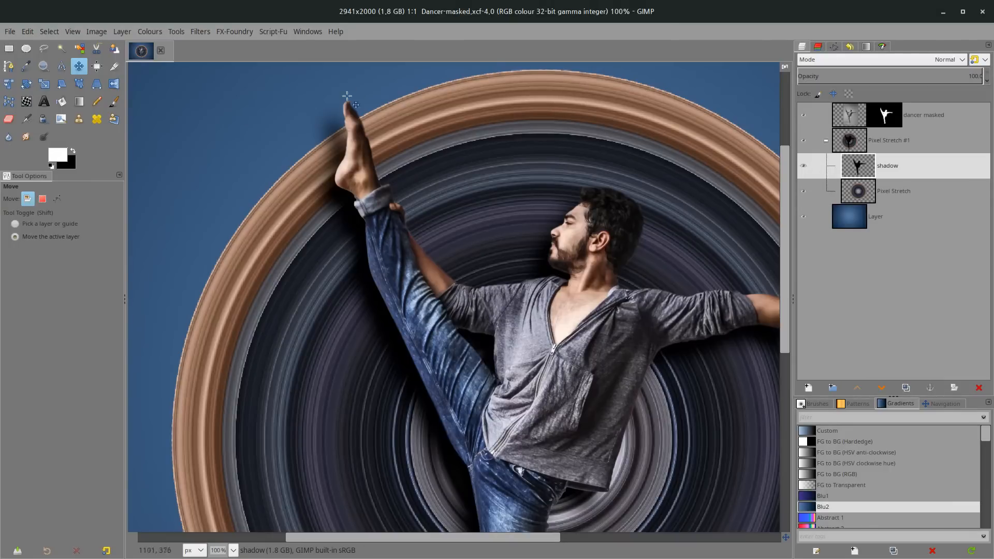
Try Burn as the blend mode of the "shadow" layer
scroll(332, 119, up, 2)
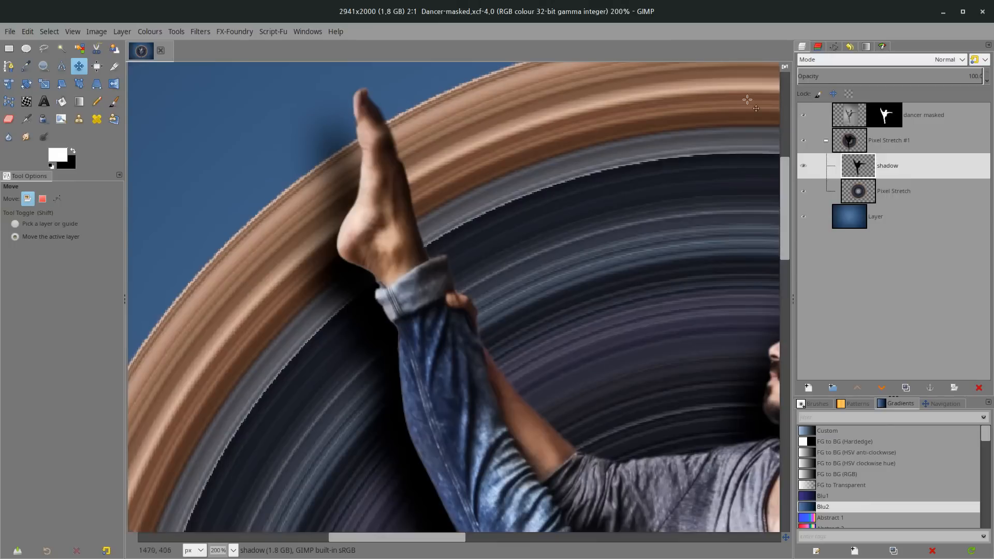
click(881, 60)
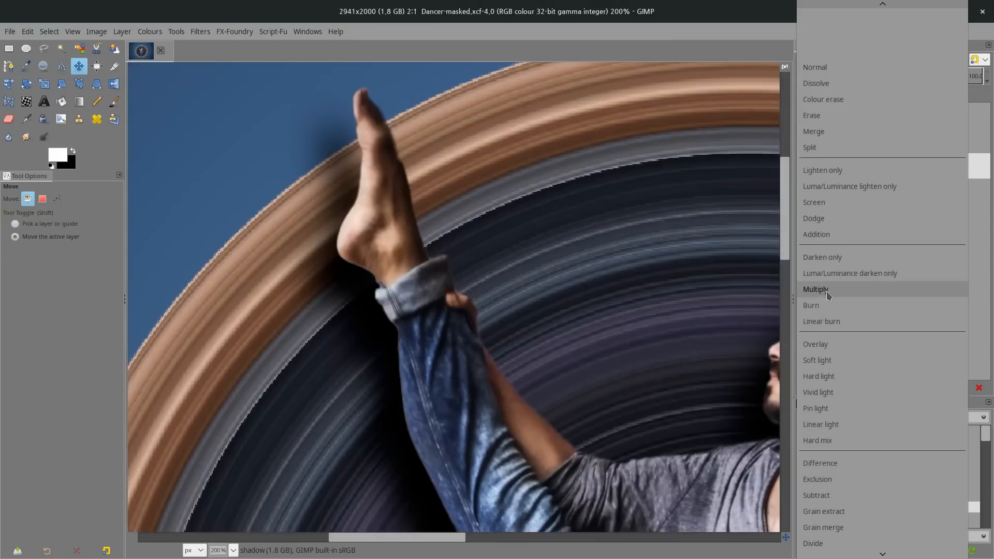
click(826, 306)
scroll(439, 177, down, 3)
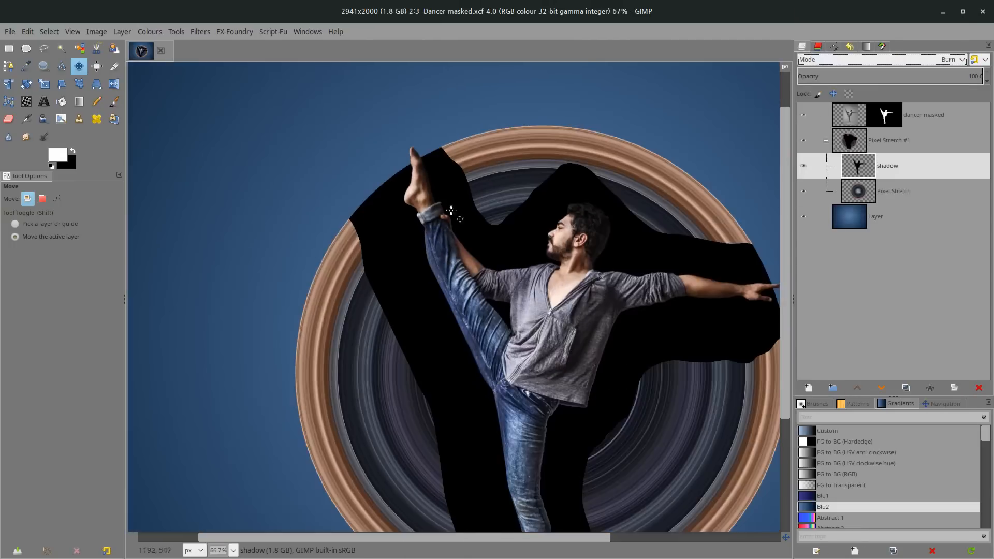
scroll(467, 217, down, 3)
drag(475, 206, 432, 253)
scroll(449, 224, down, 1)
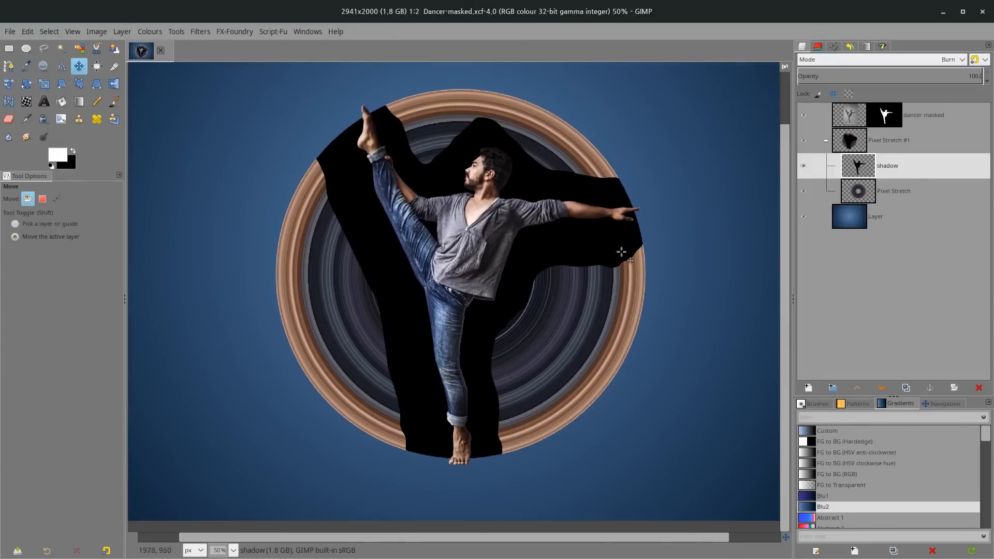
Set the blend mode of the "shadow" layer to Multiply and inspect the edge around the raised foot
click(887, 64)
click(880, 42)
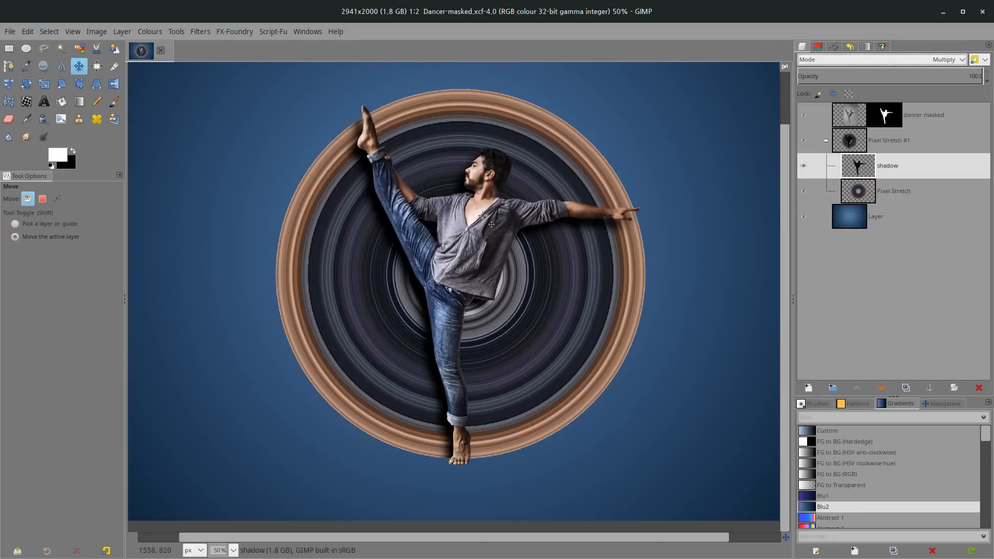
drag(365, 134, 371, 161)
scroll(371, 160, up, 3)
drag(333, 98, 334, 211)
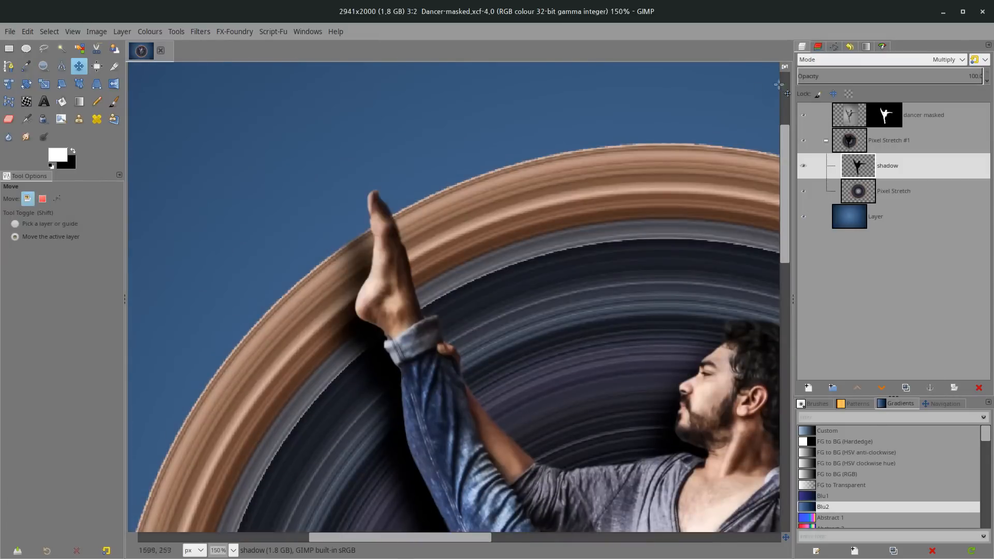
Compare the "shadow" layer in Normal mode against Multiply around the raised foot, leaving it on Multiply
click(818, 59)
click(813, 59)
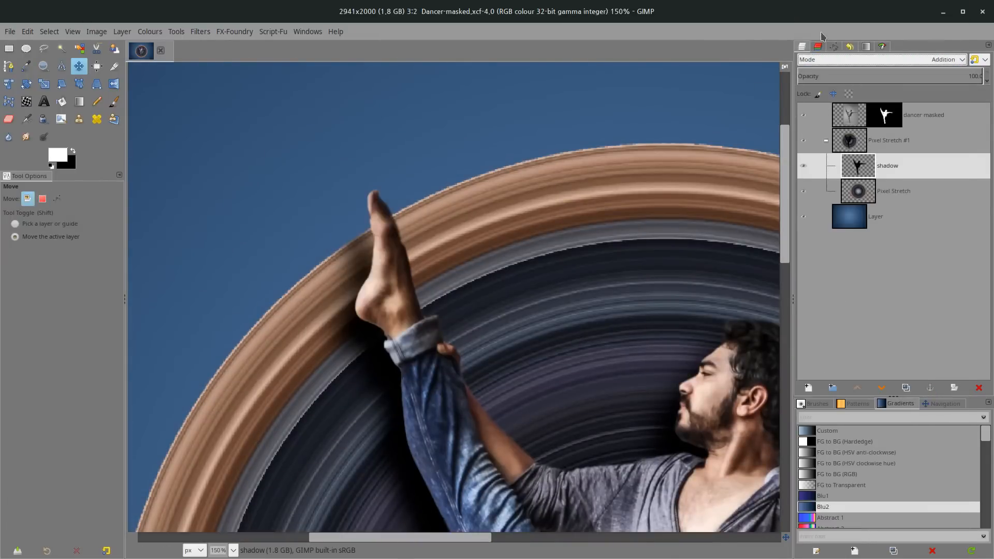
click(815, 60)
click(815, 60)
click(815, 59)
scroll(823, 26, up, 8)
scroll(825, 27, up, 4)
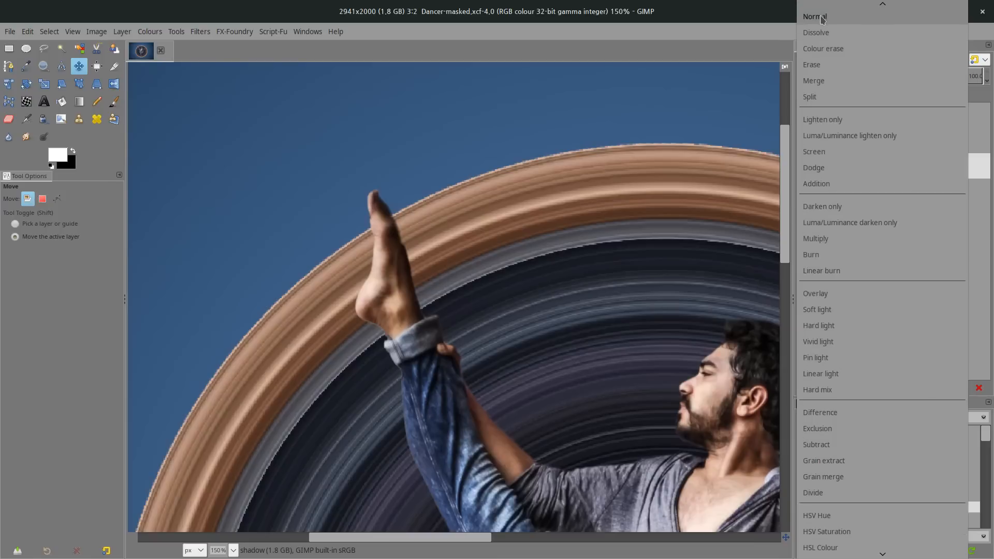
click(824, 27)
click(821, 60)
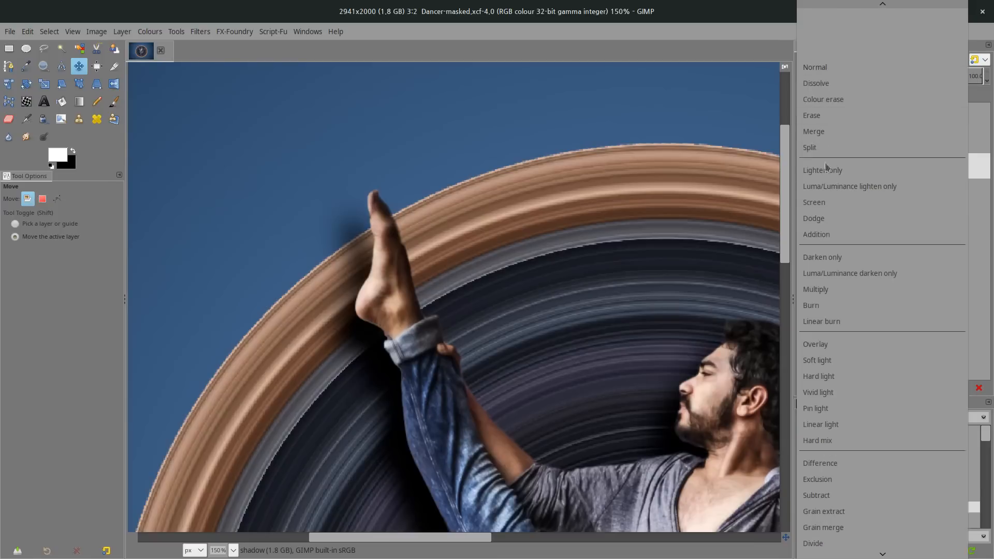
click(829, 288)
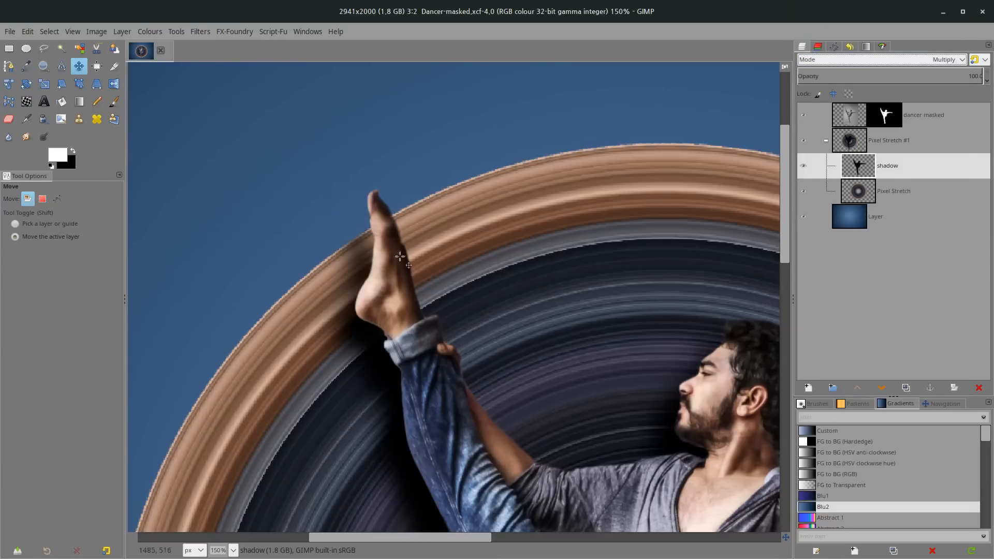
scroll(435, 210, down, 3)
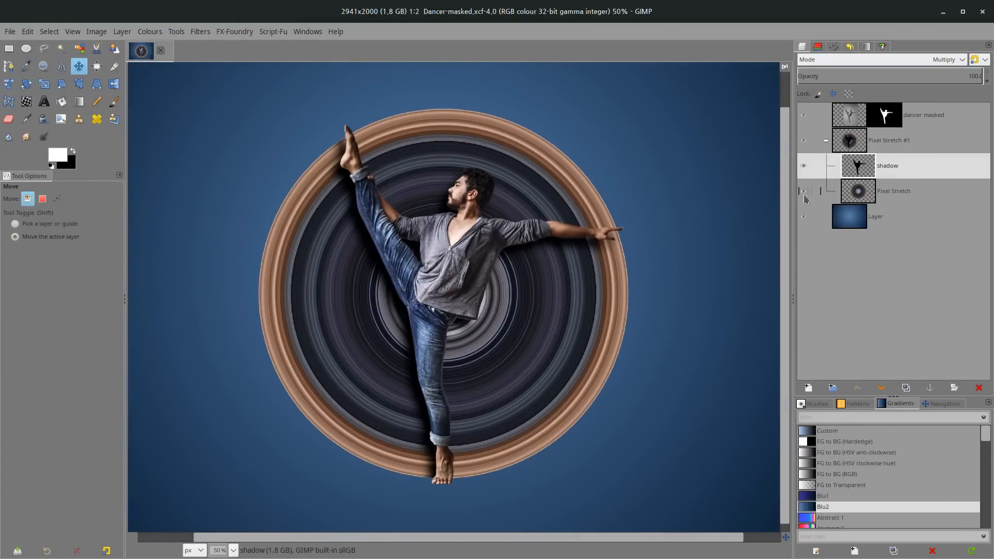
scroll(452, 462, down, 2)
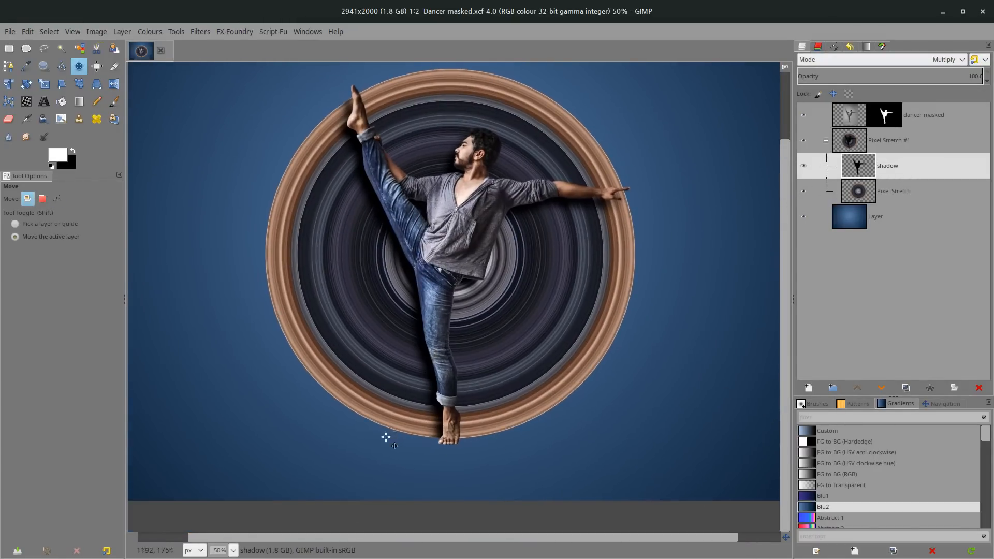
Select the "dancer masked" layer and set up a black Paintbrush at 100% opacity with hardness 0 and size 848
click(846, 108)
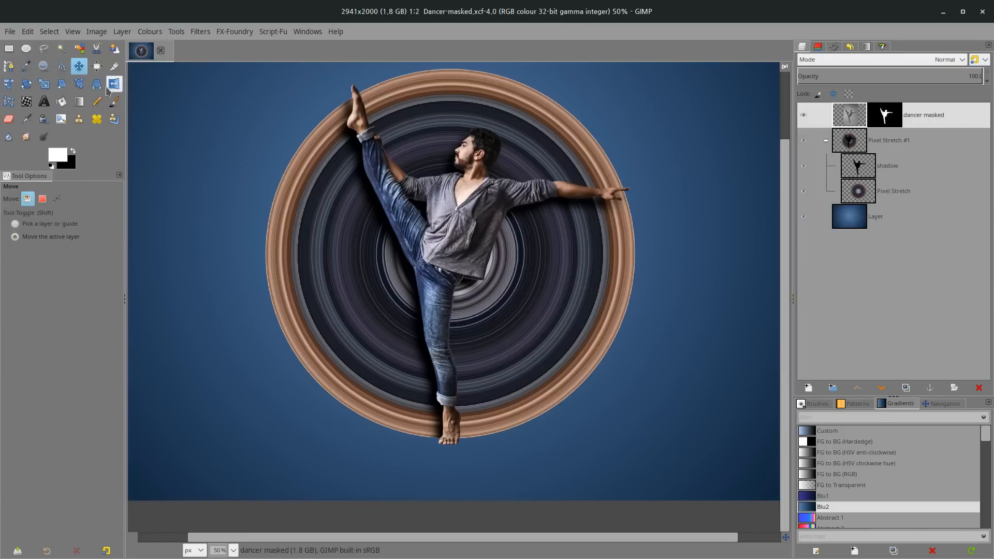
click(114, 101)
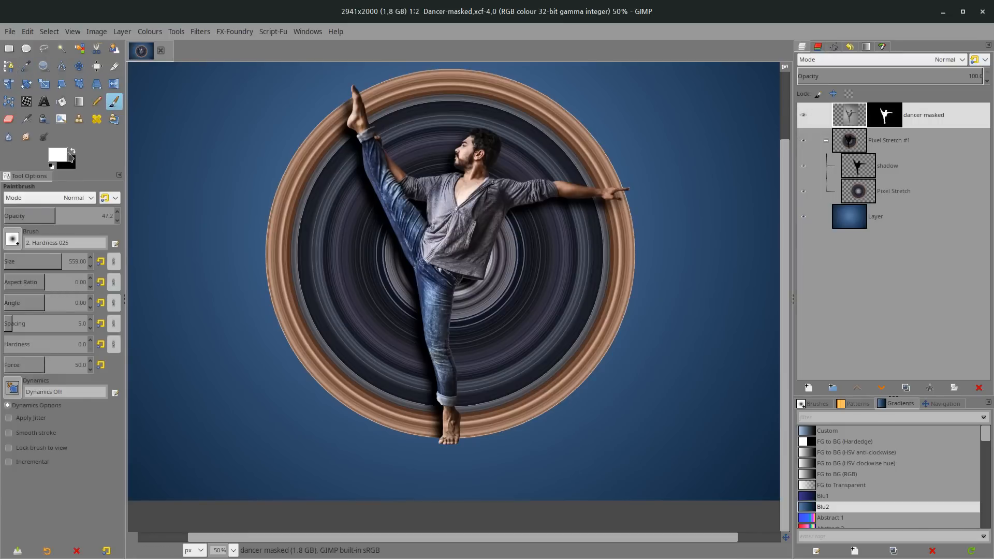
click(51, 166)
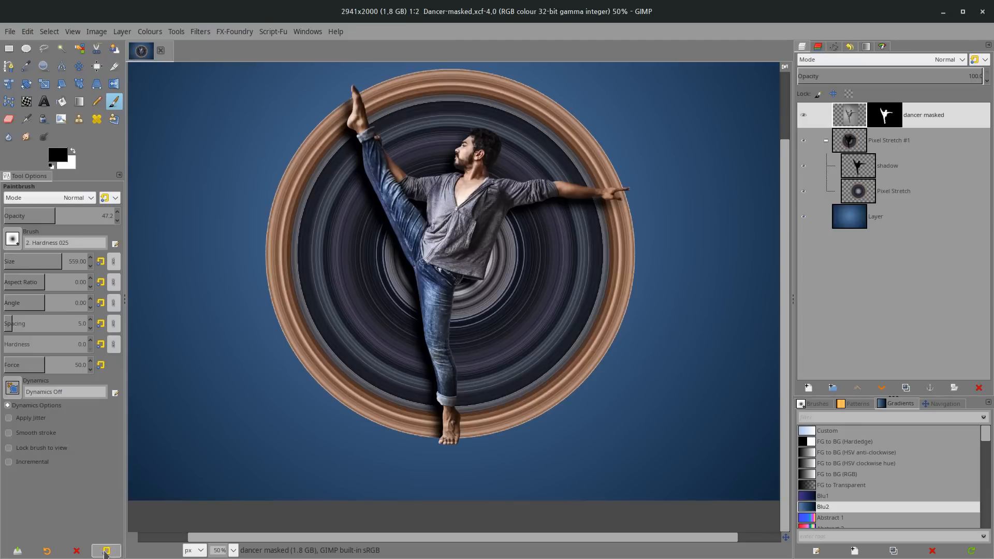
click(106, 552)
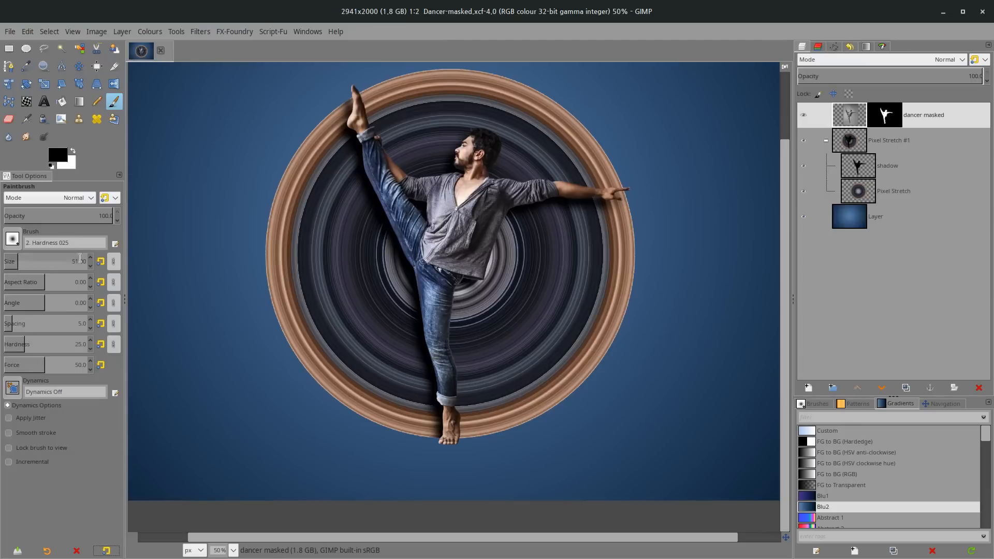
drag(14, 344, 4, 345)
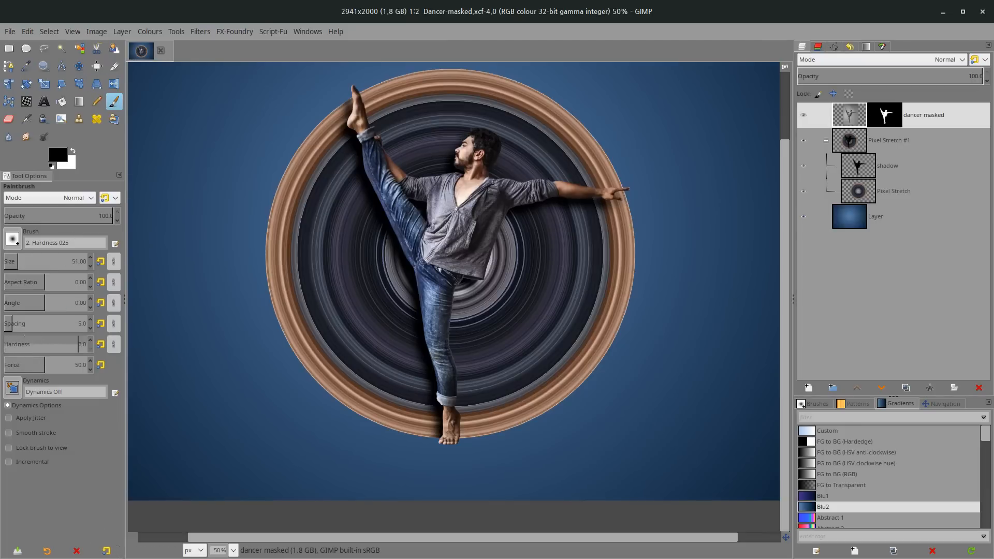
drag(46, 260, 86, 258)
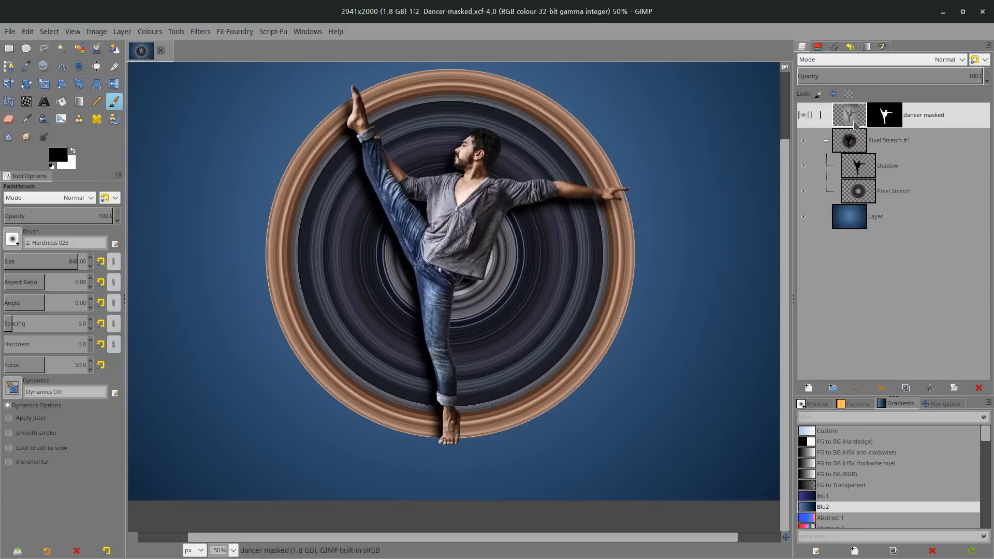
Add a transparent layer above "dancer masked" and paint one soft black dab over the dancer's standing lower leg
click(810, 387)
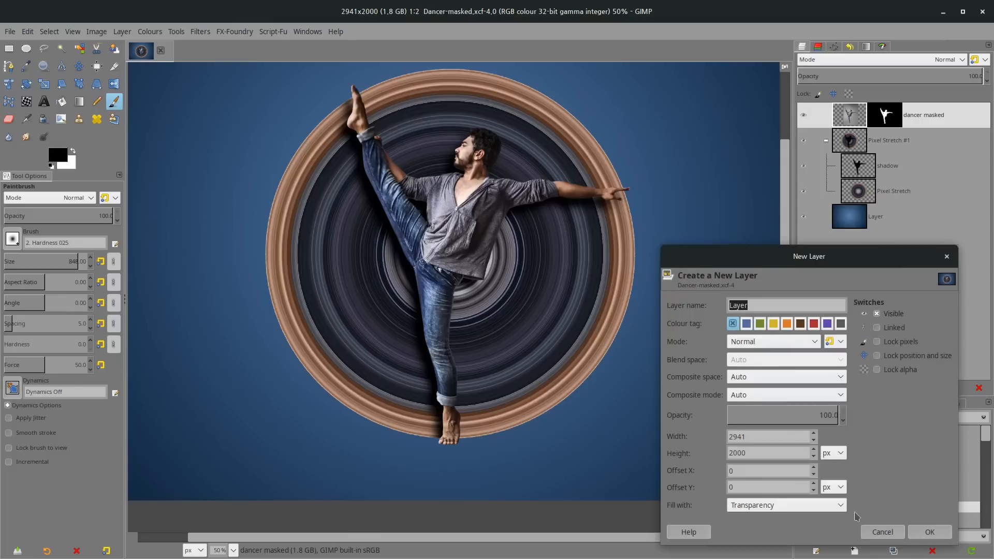
click(940, 533)
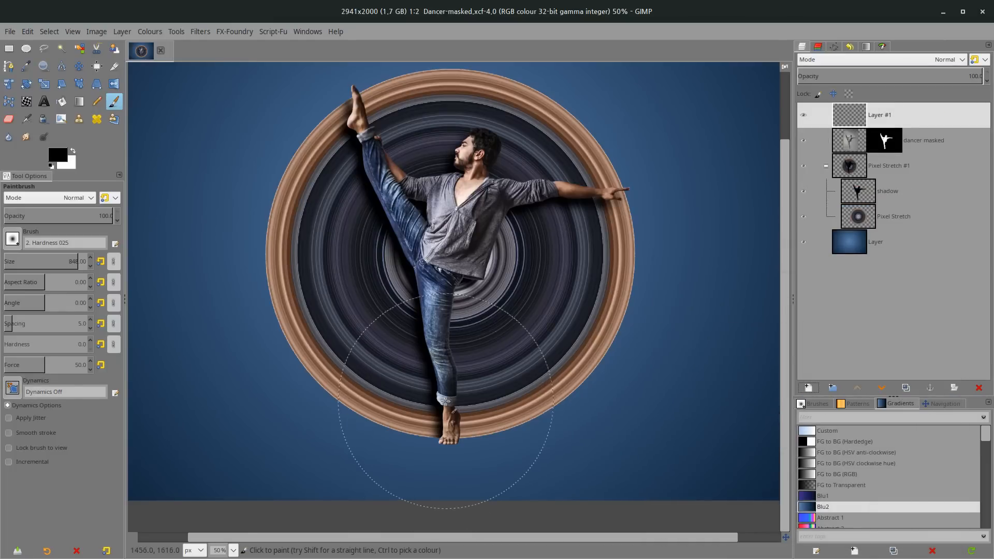
click(452, 386)
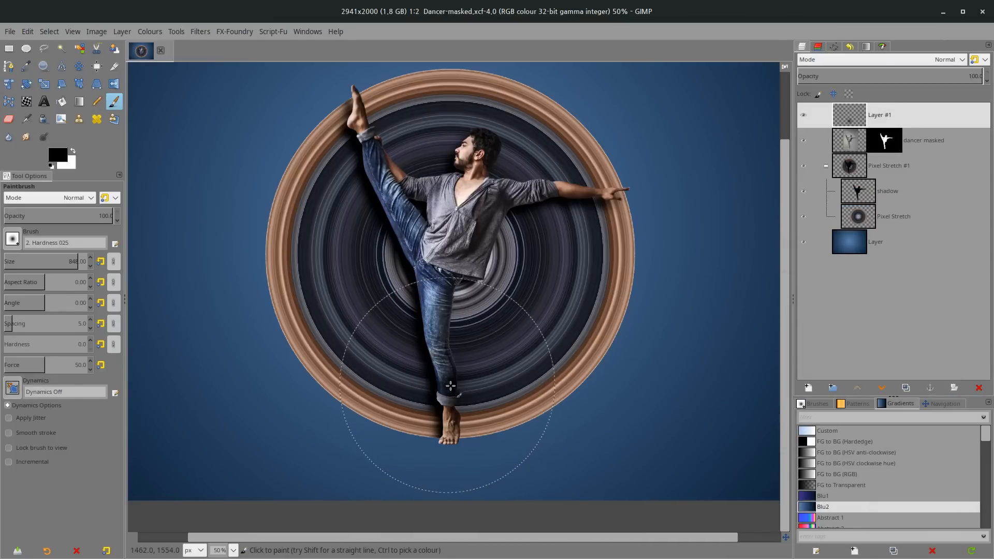
Crop "Layer #1" to its content, the soft black dab
click(44, 83)
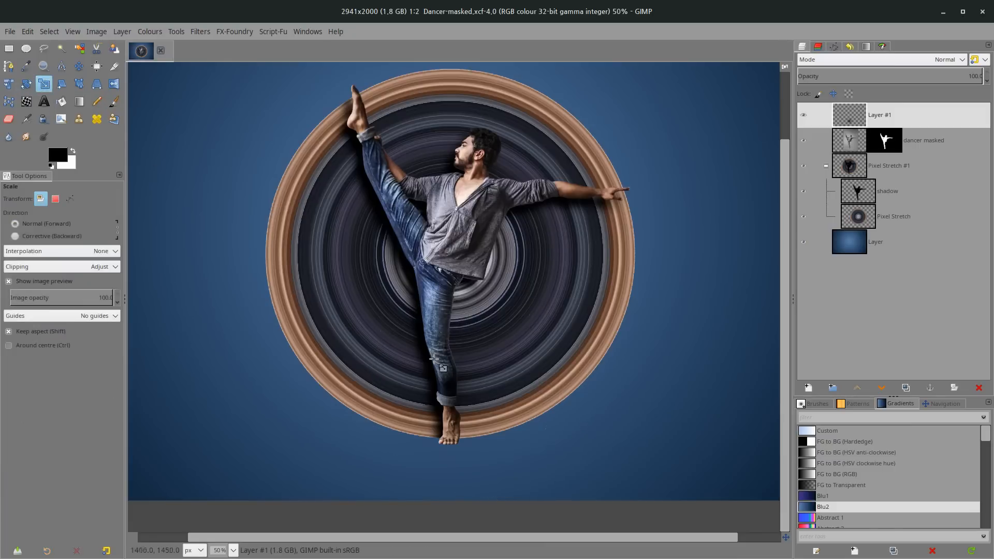
click(437, 370)
scroll(431, 155, down, 4)
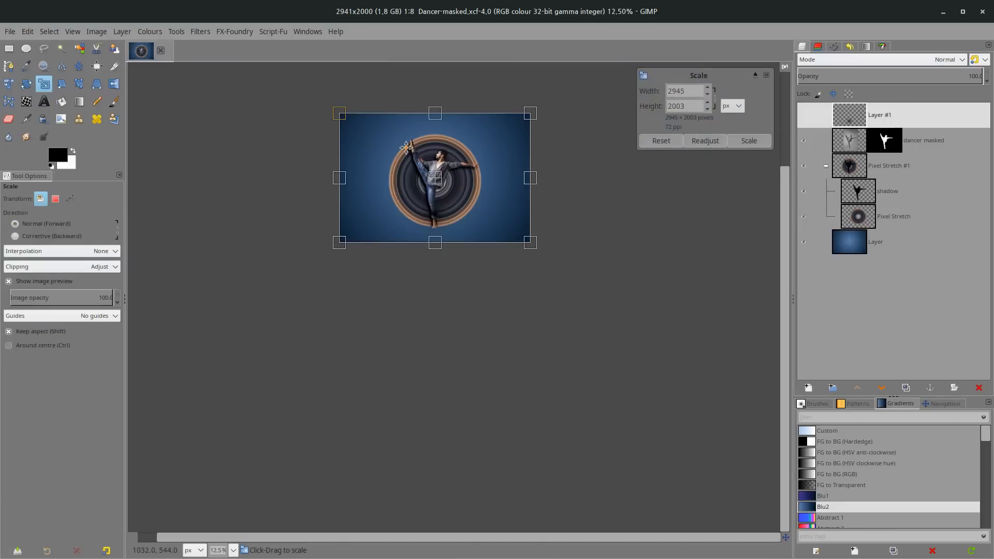
click(124, 32)
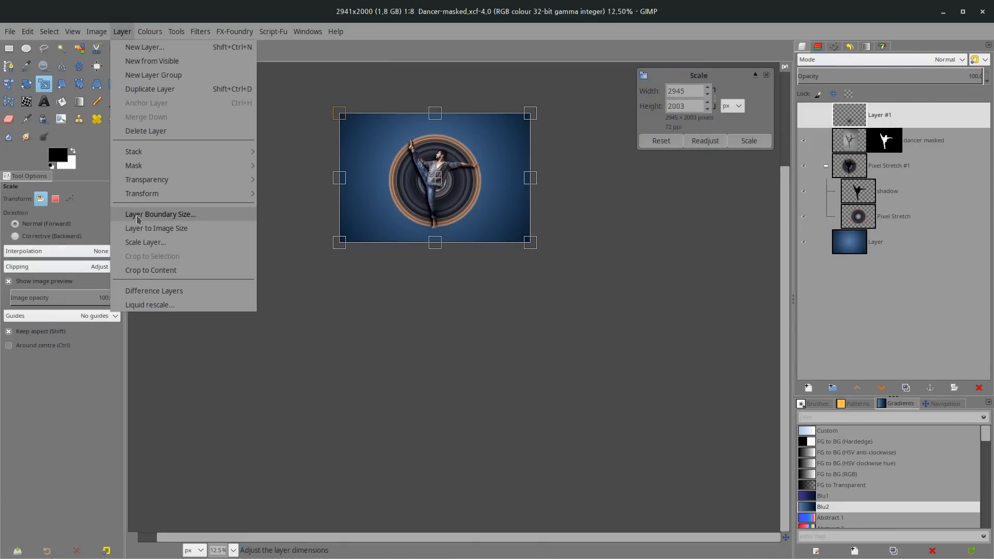
click(146, 266)
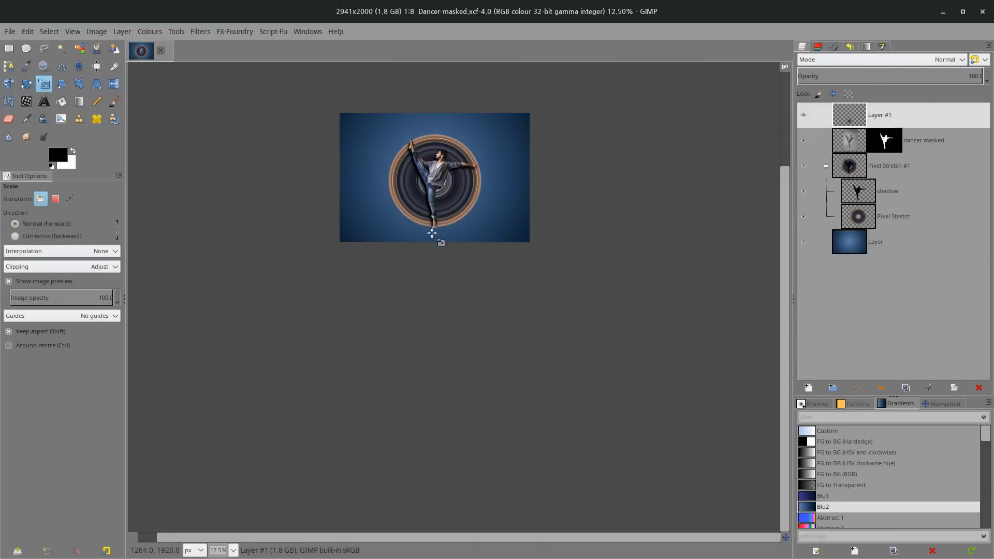
Scale the black dab into a flat, wide ground shadow of about 2503 × 289 px centred under the standing foot
scroll(436, 171, up, 1)
scroll(438, 187, up, 4)
scroll(444, 219, down, 3)
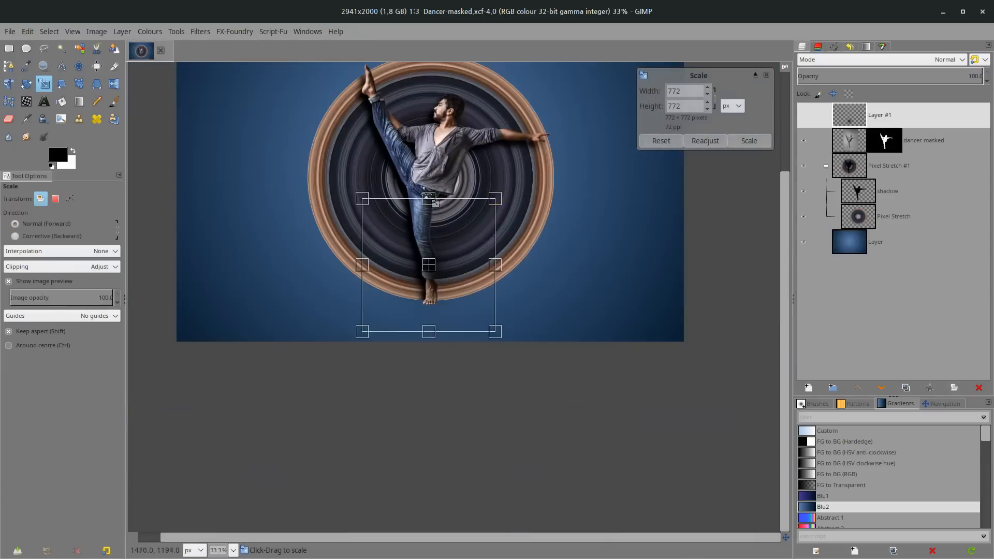
drag(423, 199, 437, 312)
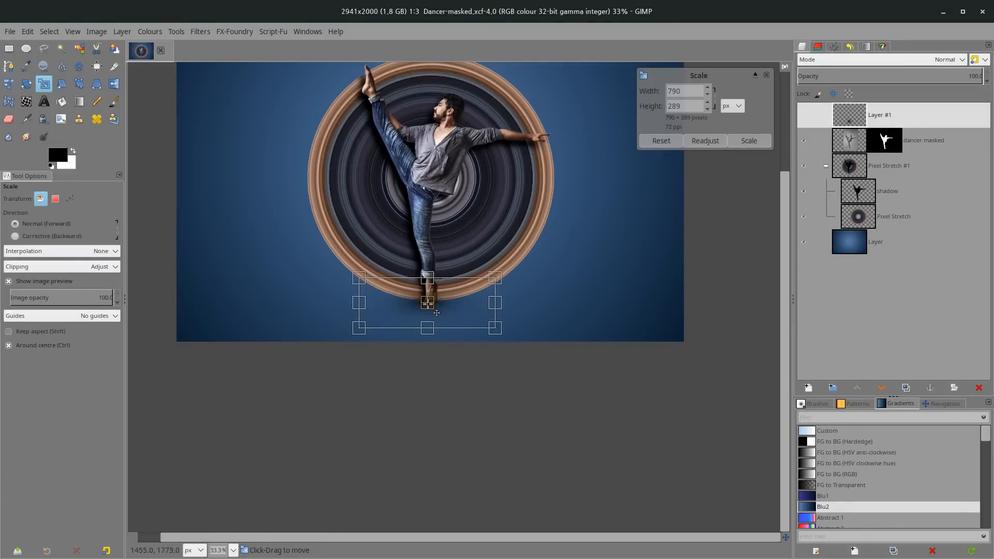
drag(498, 310, 789, 306)
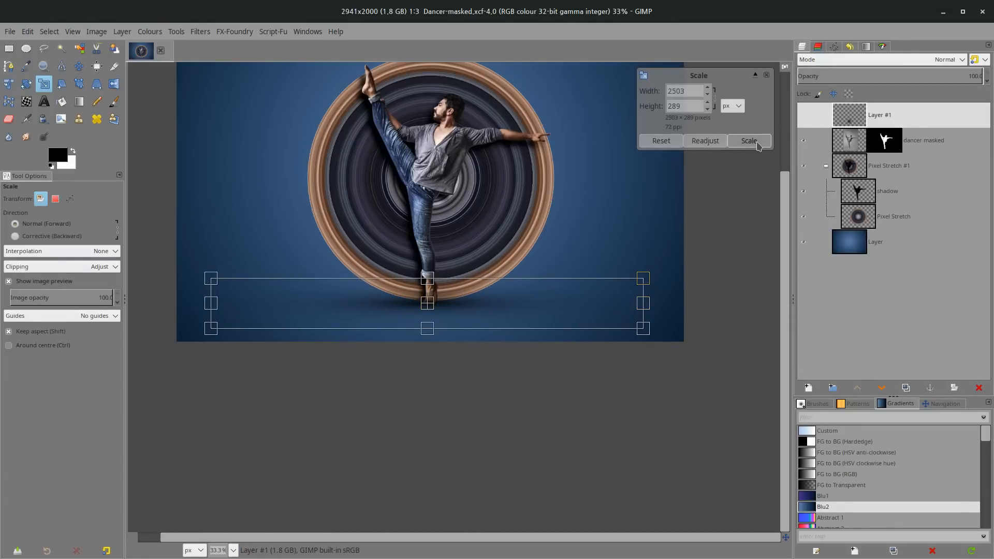
click(757, 145)
Duplicate the ground shadow layer and stretch the copy horizontally around its centre to about 4115 px wide
click(437, 317)
click(906, 388)
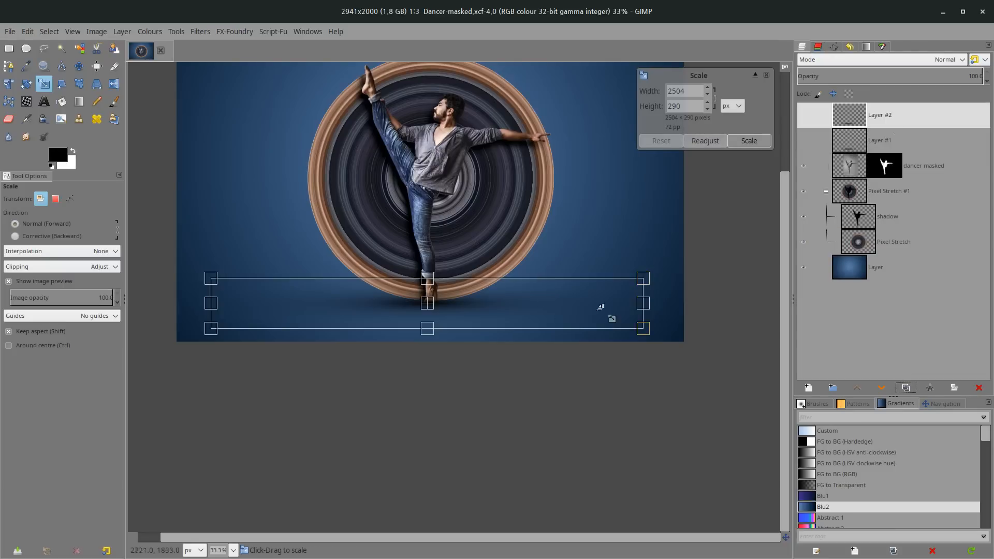
click(647, 303)
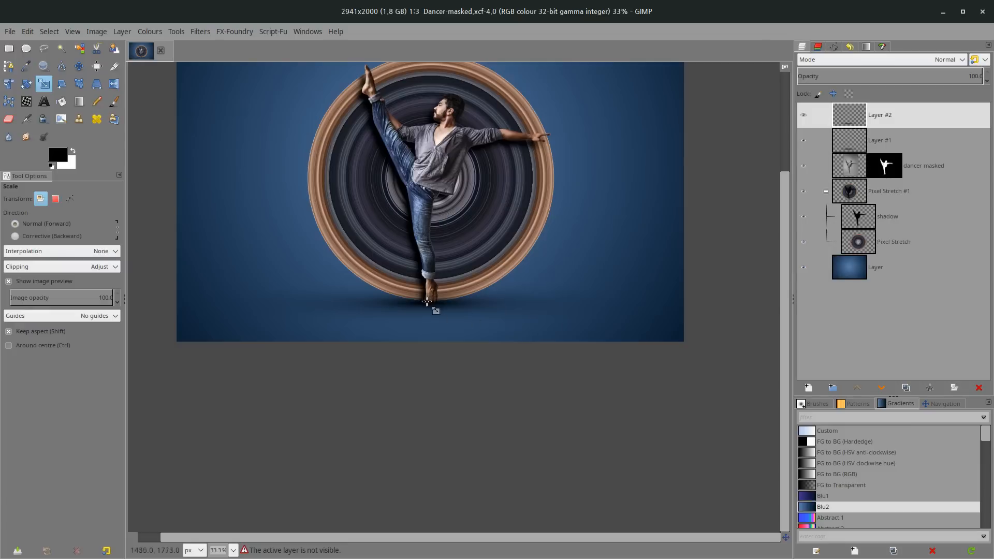
click(439, 314)
drag(647, 303, 924, 293)
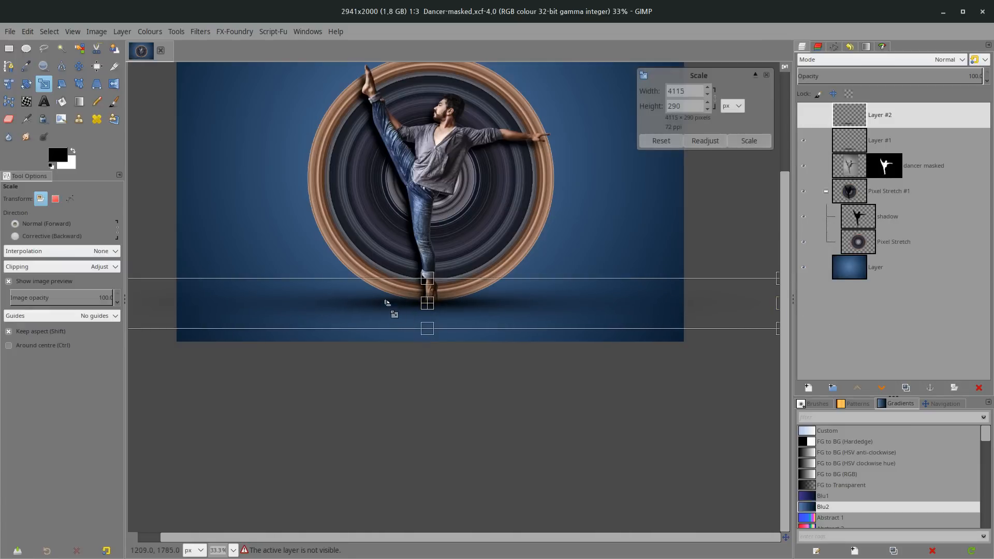
key(Return)
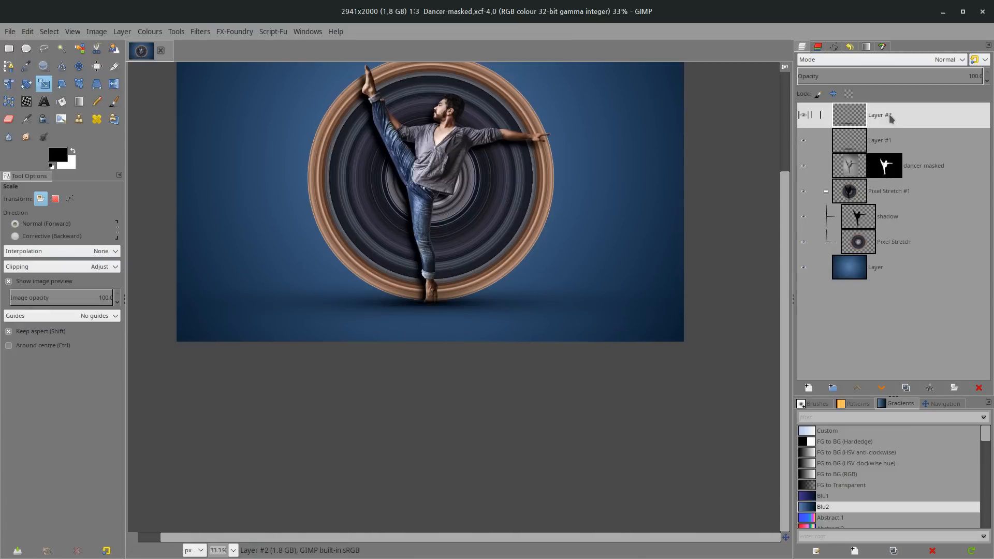
Merge "Layer #2" down into "Layer #1" and set the merged ground shadow's blend mode to Multiply
right_click(874, 124)
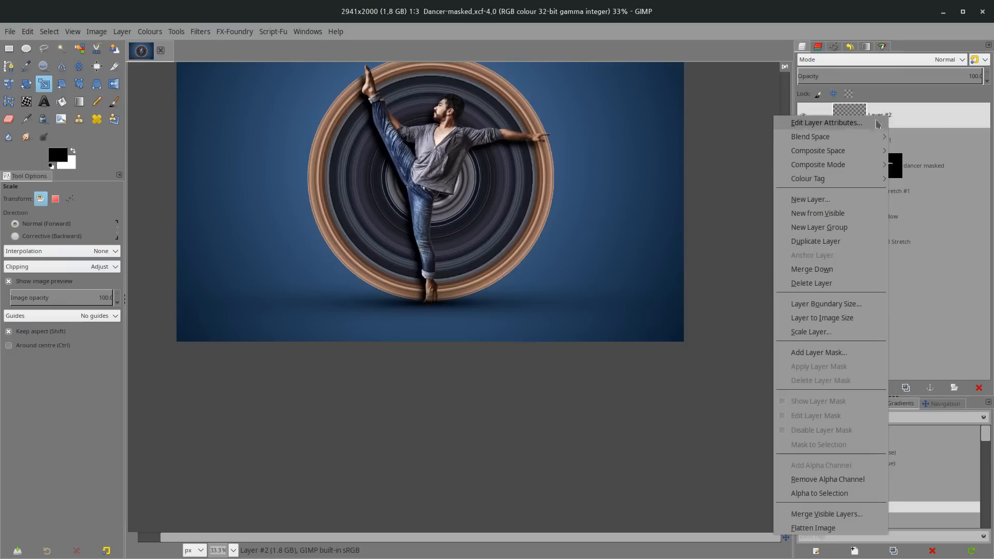
click(825, 270)
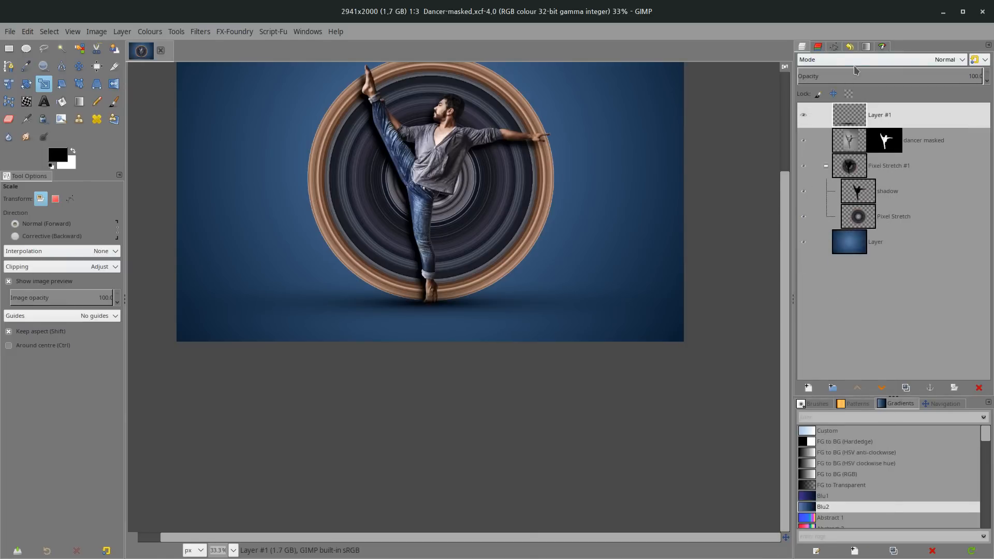
click(891, 59)
click(824, 297)
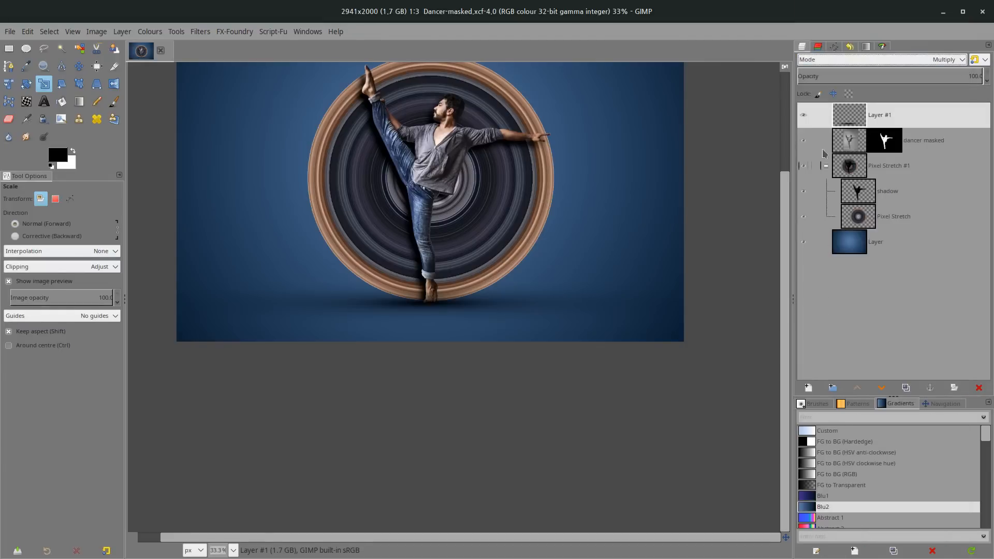
Move the ground shadow "Layer #1" below the "dancer masked" layer
drag(849, 120, 848, 166)
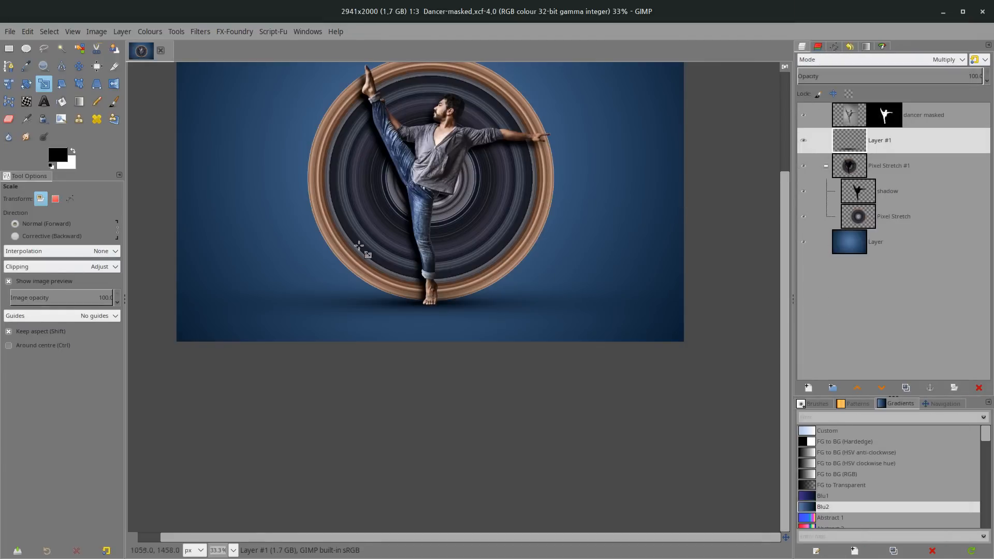
key(1)
scroll(310, 309, down, 1)
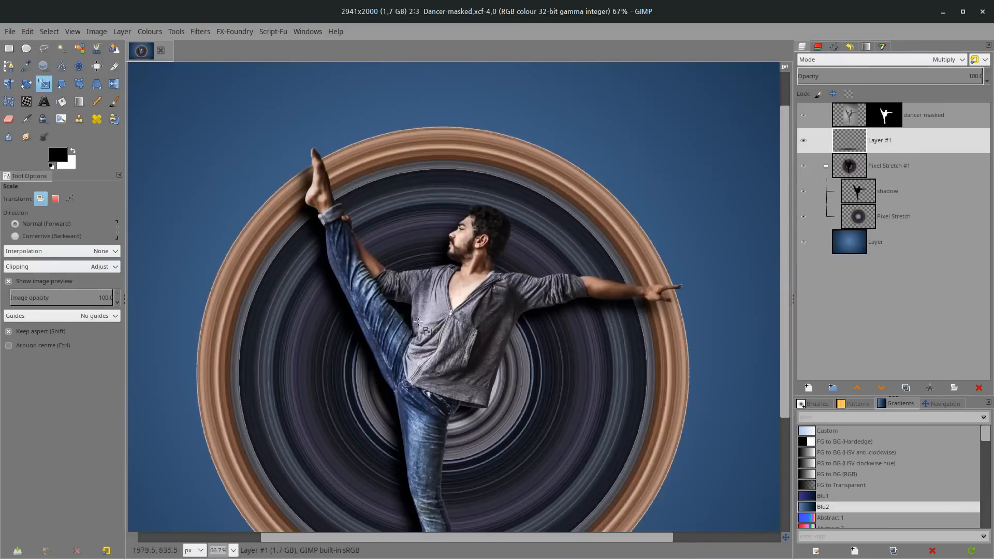
With the "Pixel Stretch #1" group selected, draw a path from above the raised toes down the leg and up across the chest
click(886, 172)
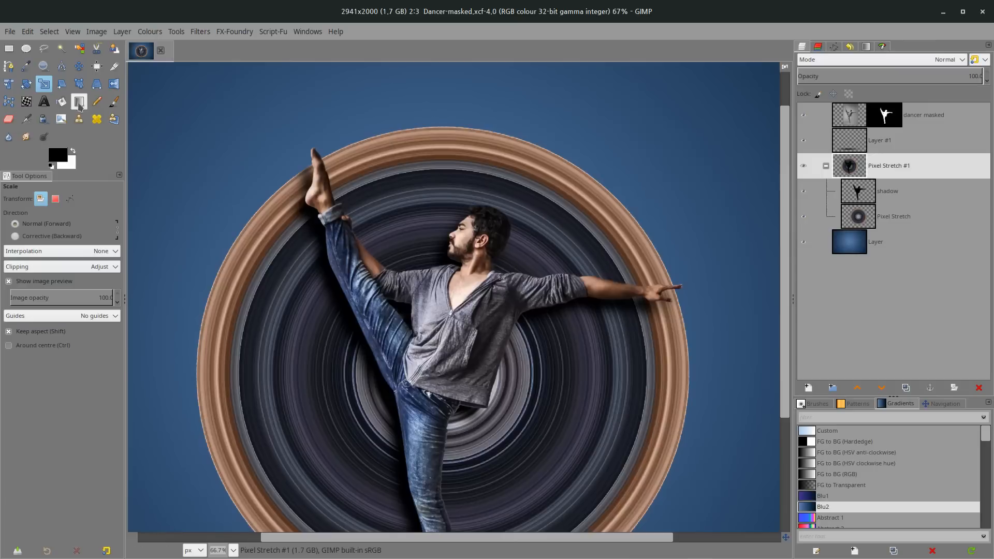
click(8, 70)
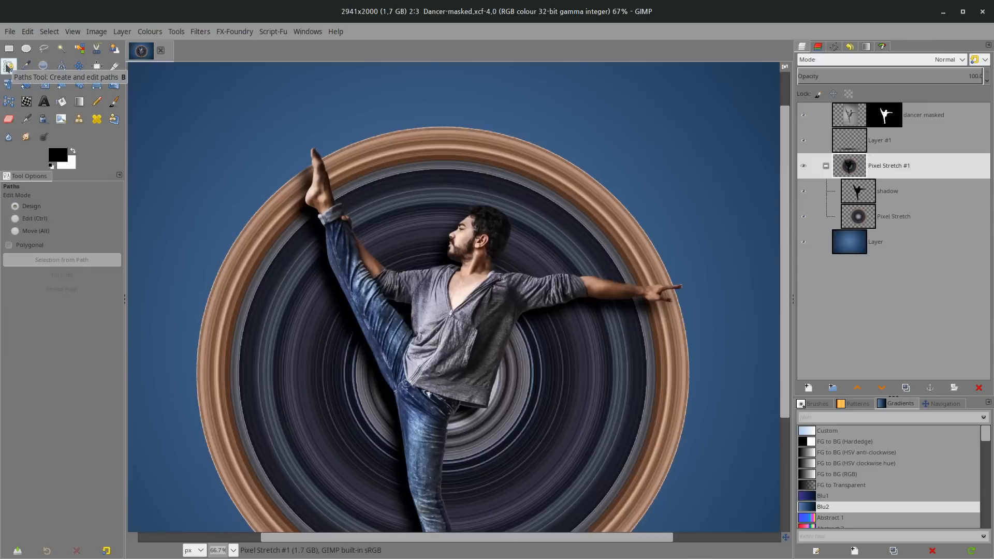
scroll(262, 176, up, 2)
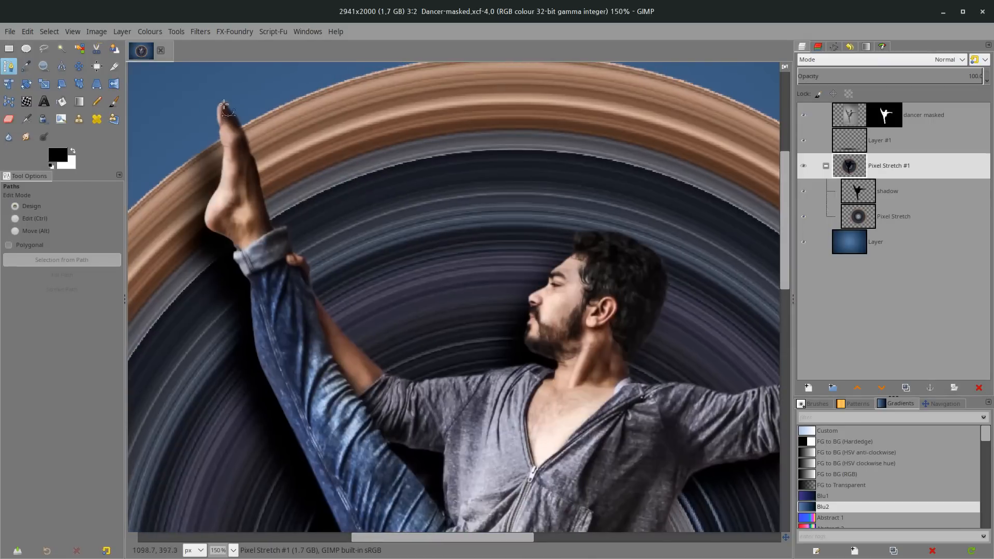
click(219, 88)
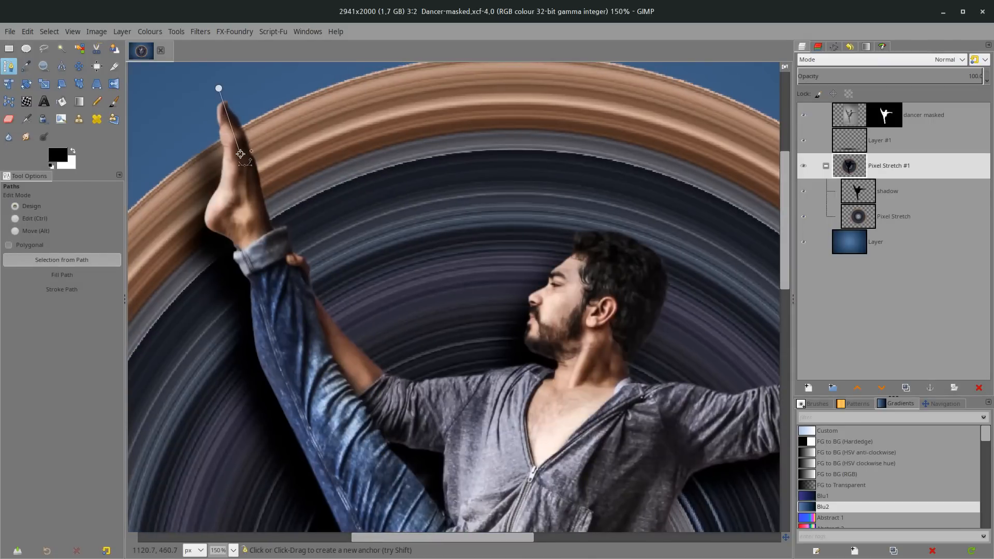
drag(324, 404, 268, 294)
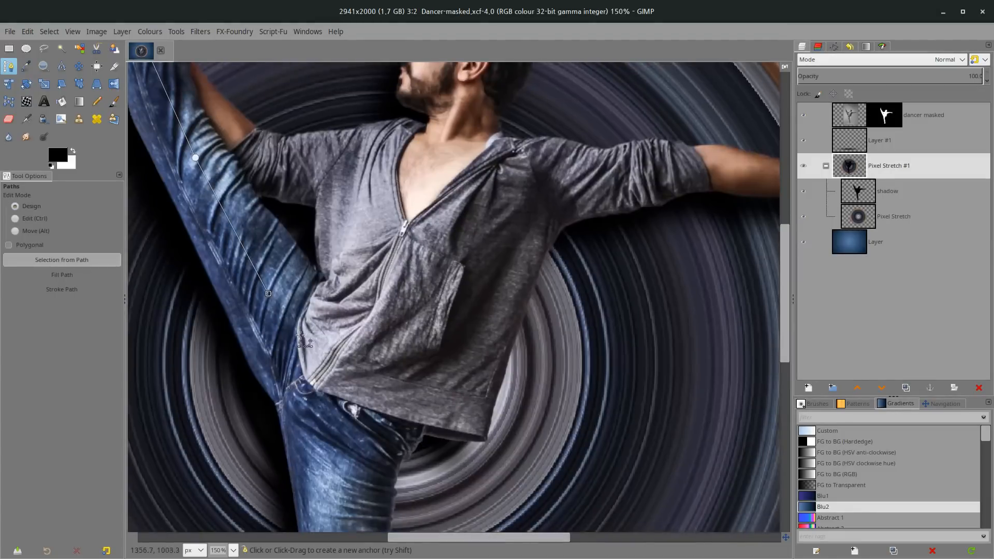
click(423, 290)
drag(505, 210, 520, 210)
key(ctrl+z)
scroll(537, 178, right, 5)
scroll(537, 179, up, 2)
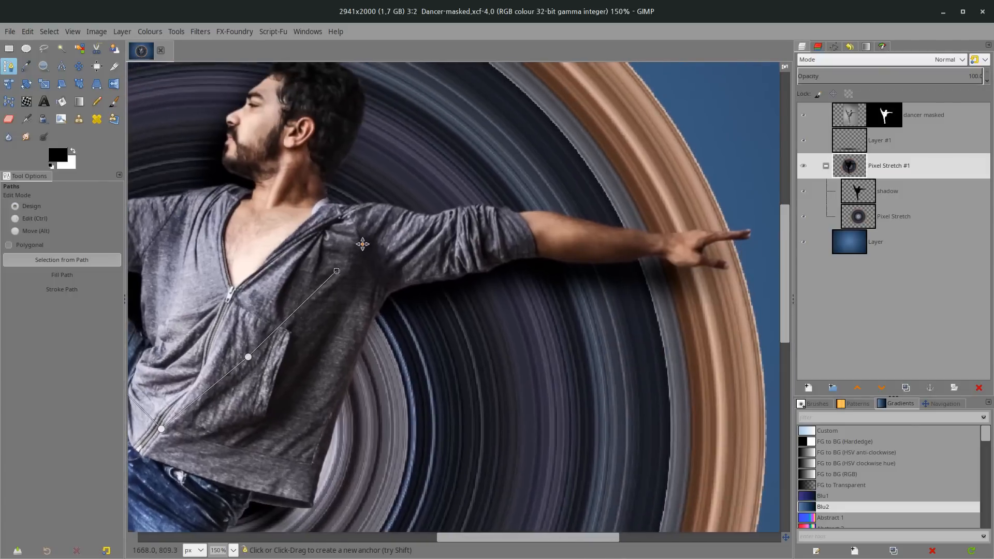
Continue the path along the dancer's outstretched arm and hand to a point on the blue background beyond the fingertips
click(432, 236)
click(573, 238)
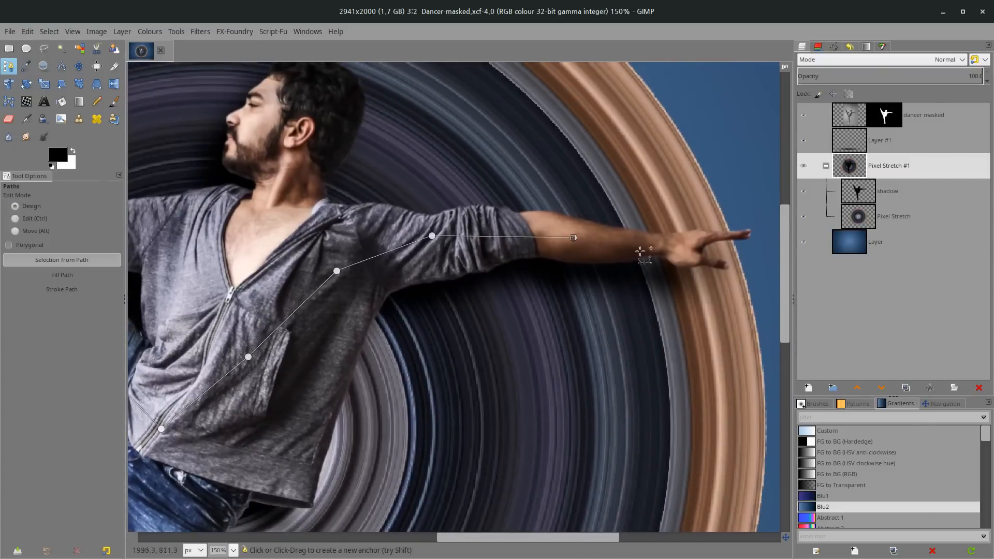
click(664, 249)
scroll(596, 254, right, 3)
scroll(596, 254, up, 1)
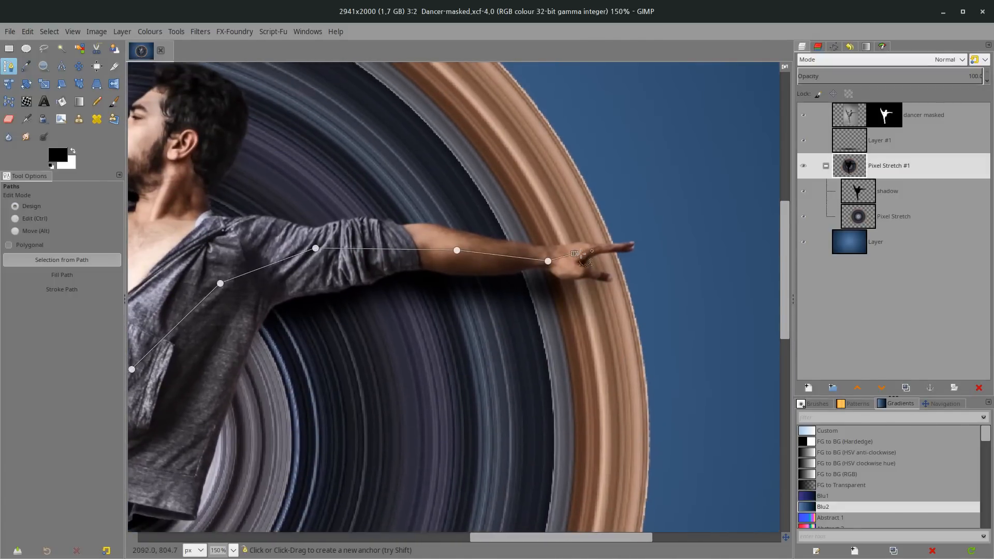
click(683, 238)
scroll(549, 274, down, 4)
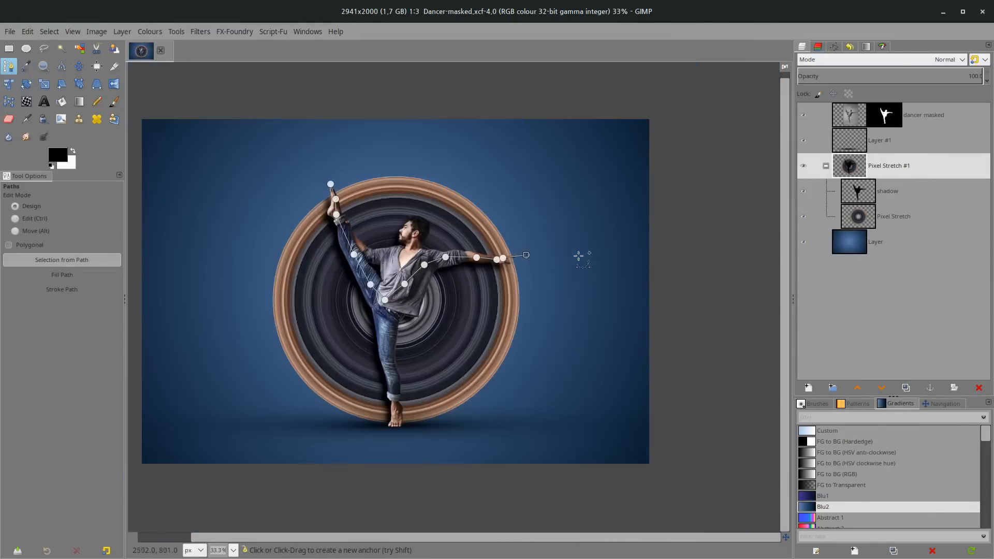
Extend the path beyond the image's right and upper edges, close it above the raised toes, and convert it to a selection
click(662, 252)
click(663, 99)
click(270, 81)
key(ctrl+z)
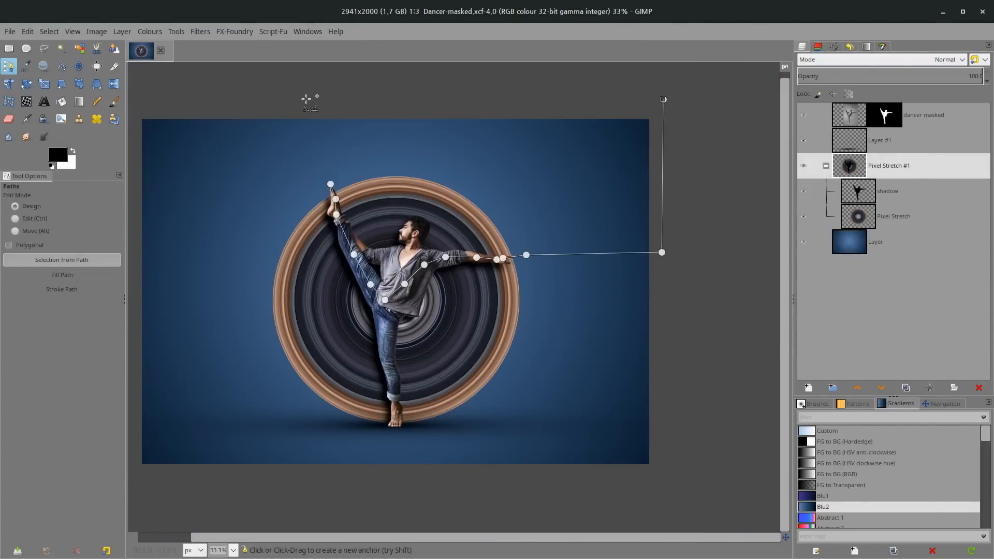
scroll(337, 107, up, 4)
key(ctrl)
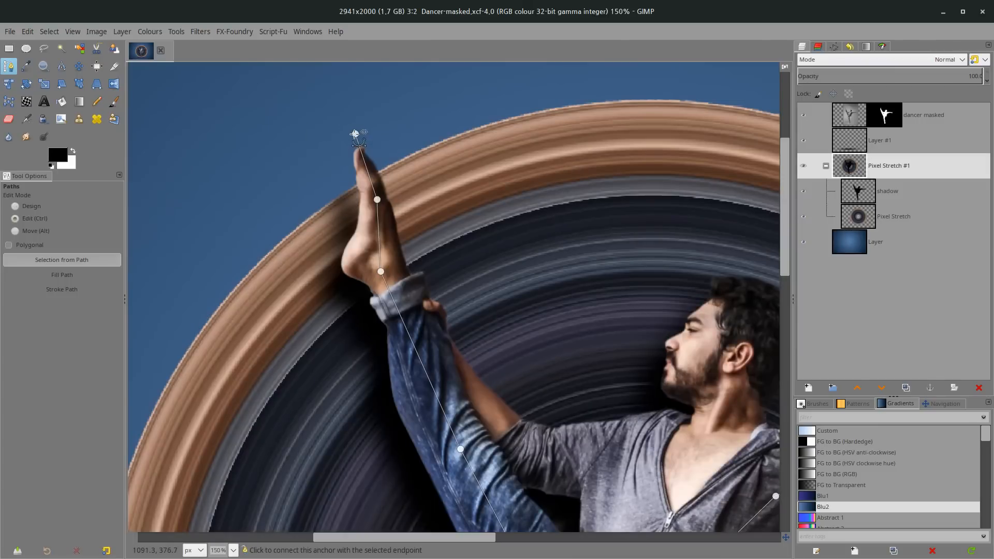
scroll(354, 133, down, 6)
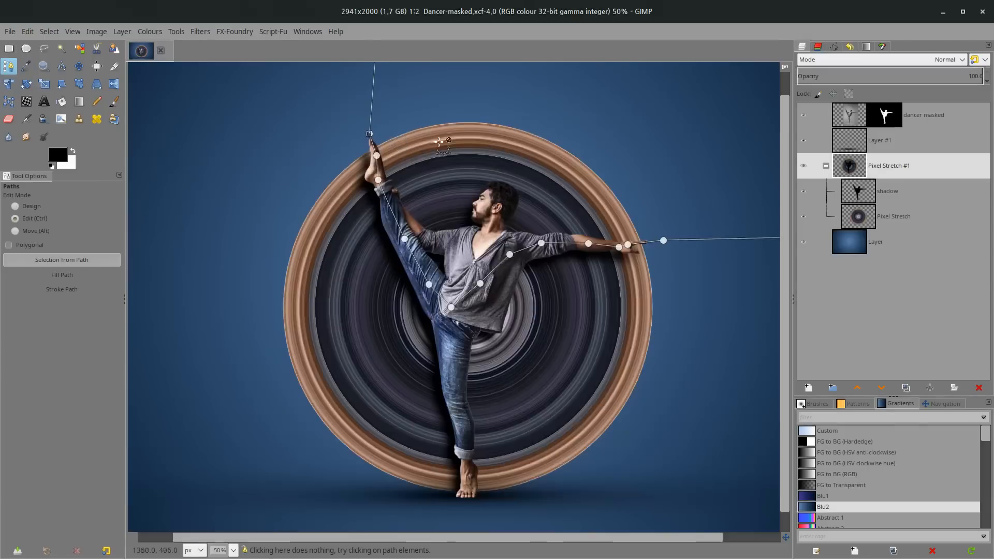
scroll(458, 135, up, 1)
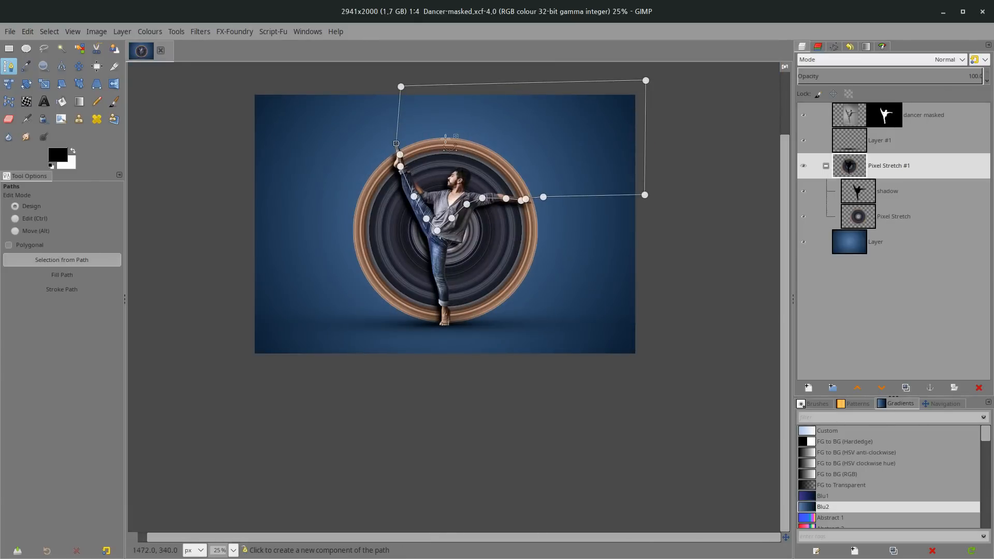
key(shift+v)
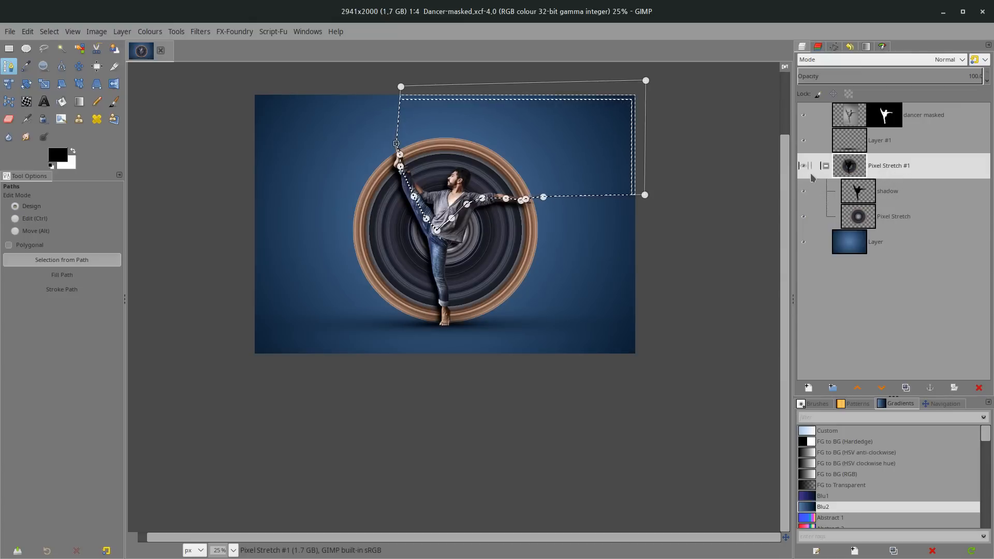
Add an inverted layer mask from the selection to the "Pixel Stretch #1" group and clear the selection
click(9, 48)
scroll(493, 123, up, 2)
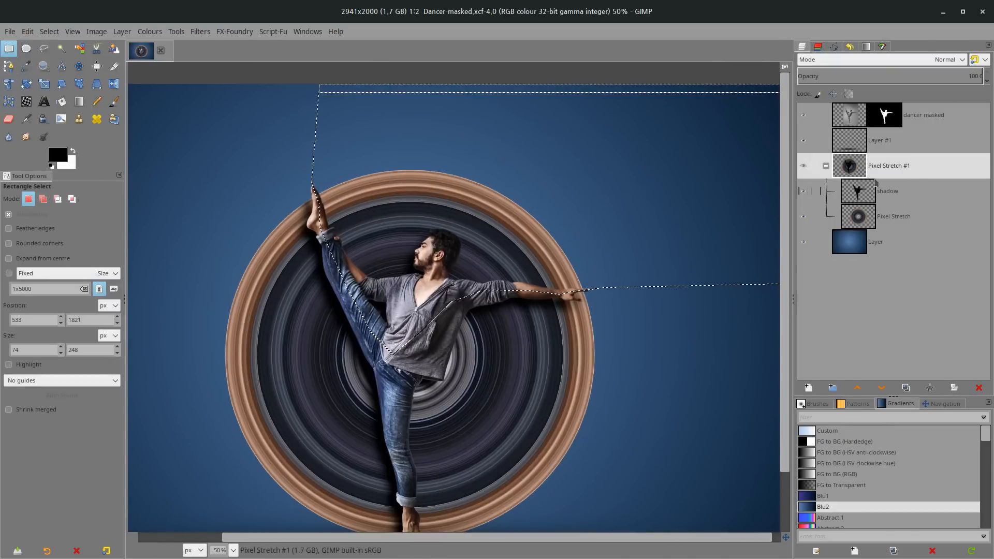
right_click(871, 175)
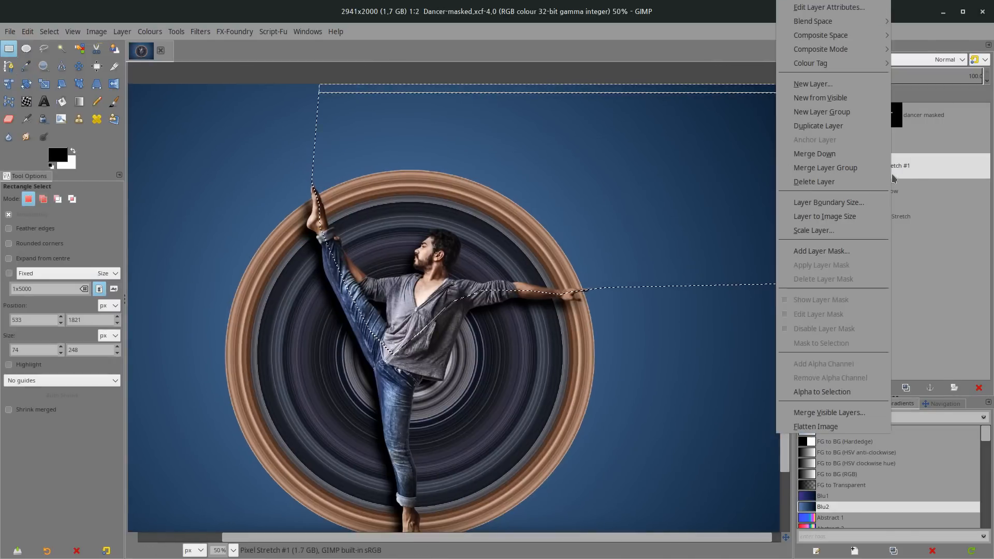
click(849, 256)
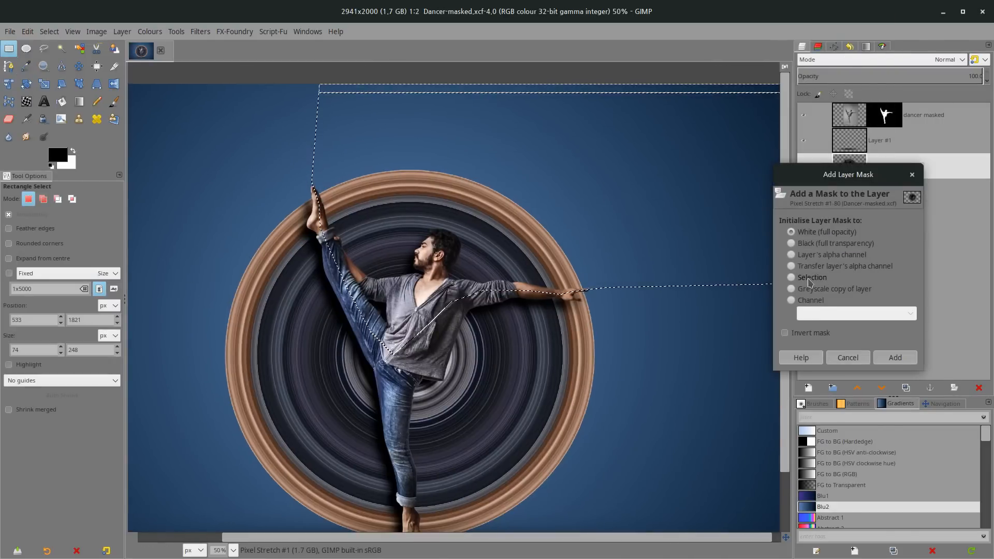
click(802, 338)
click(895, 357)
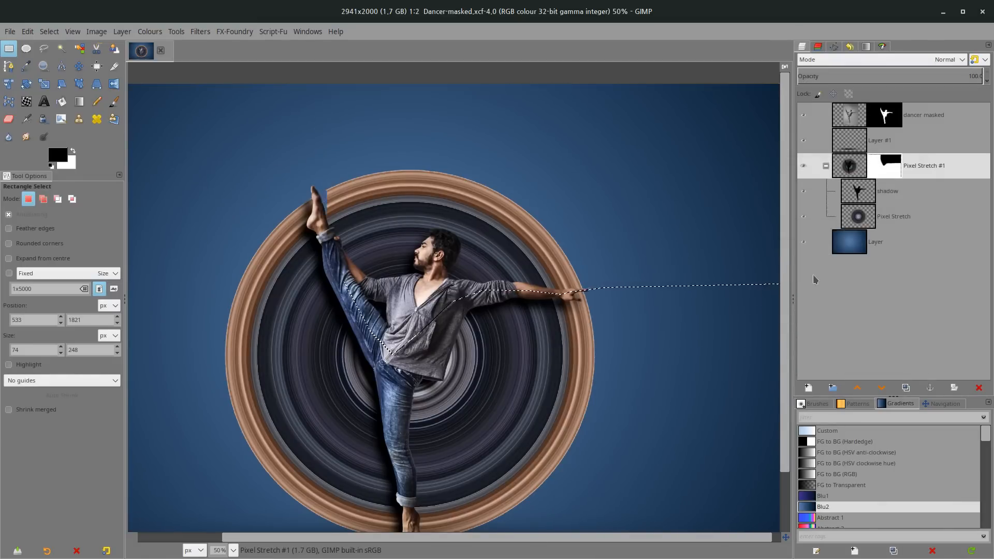
click(49, 31)
click(63, 60)
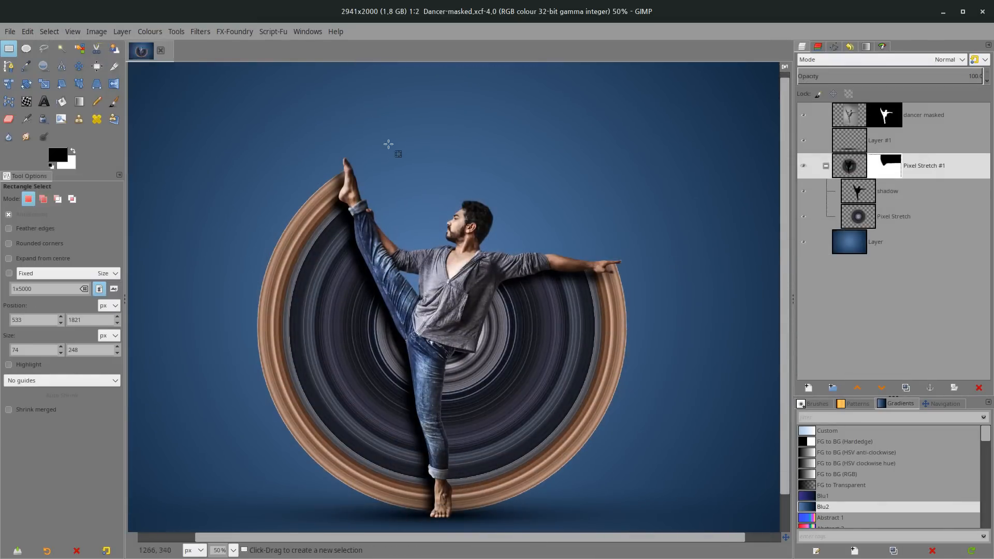
Add a new transparent 2941 × 2000 px layer directly above the ground shadow "Layer #1"
ctrl+scroll(404, 161, down, 2)
ctrl+scroll(411, 169, up, 2)
ctrl+scroll(411, 169, down, 2)
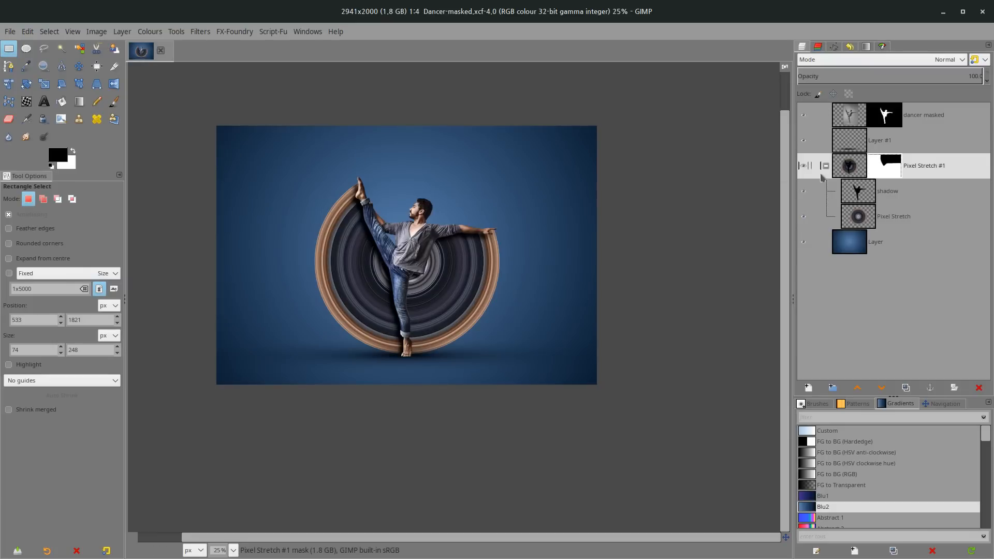
ctrl+scroll(370, 233, up, 2)
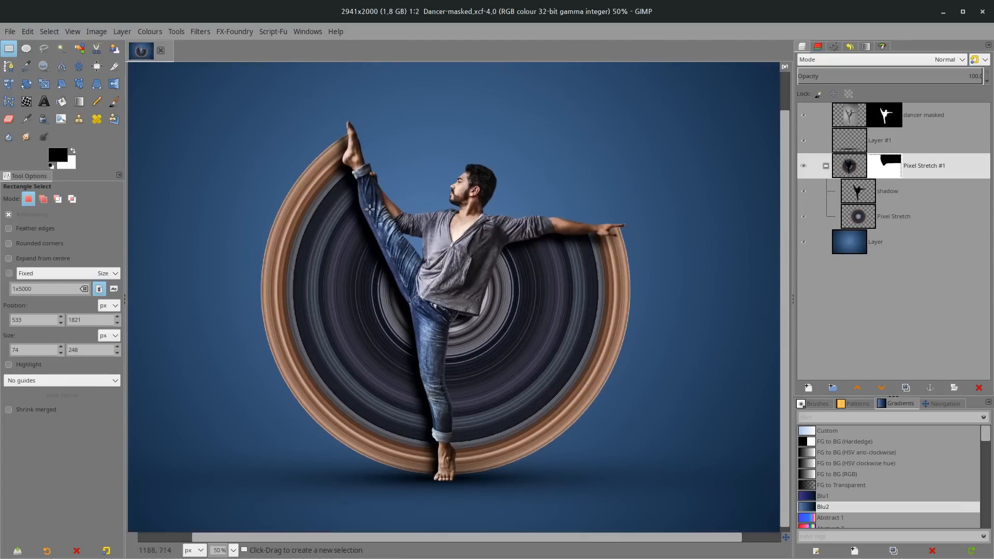
scroll(368, 206, up, 1)
click(851, 136)
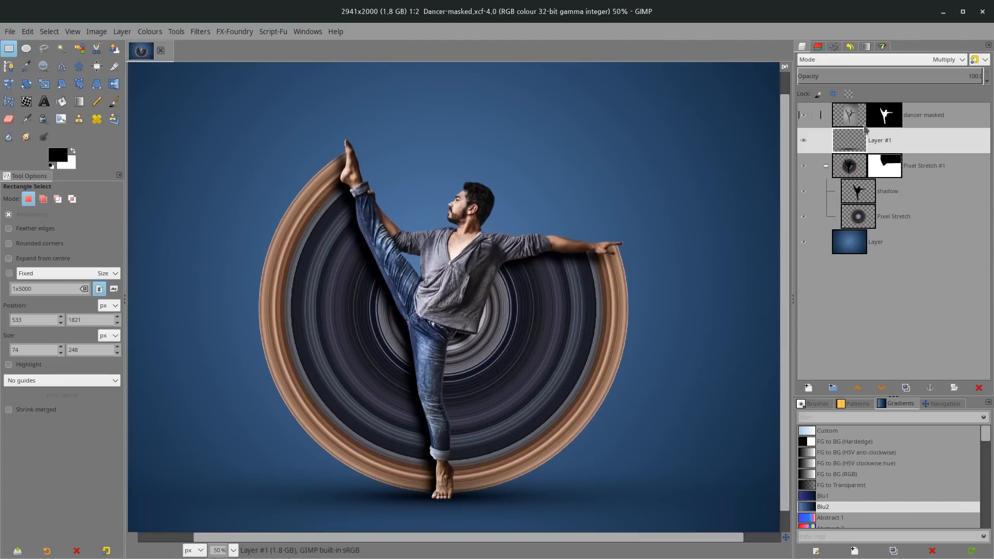
click(809, 388)
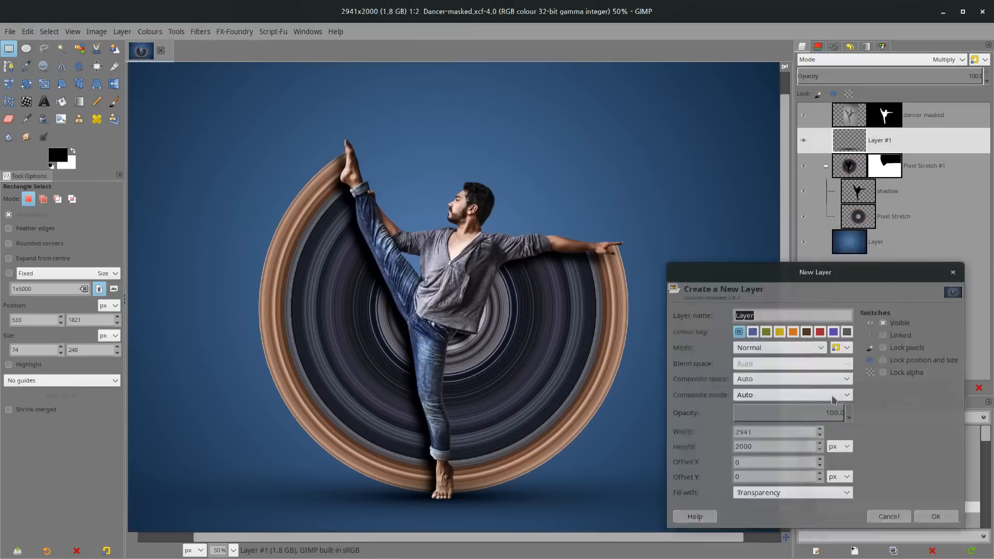
click(936, 533)
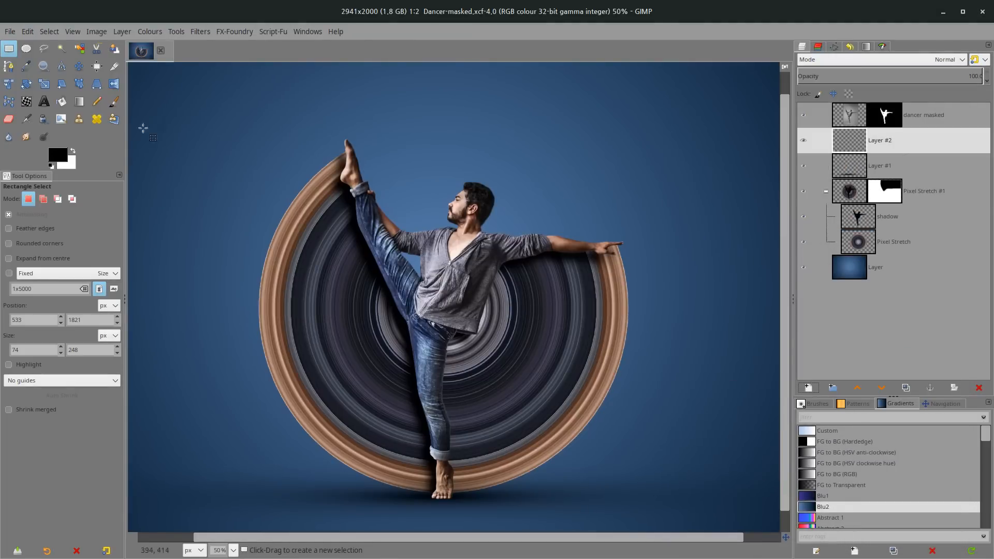
Choose the Paintbrush with blue 5881b1 as foreground colour, and set the new layer's blend mode to Dodge
click(113, 104)
drag(445, 214, 432, 249)
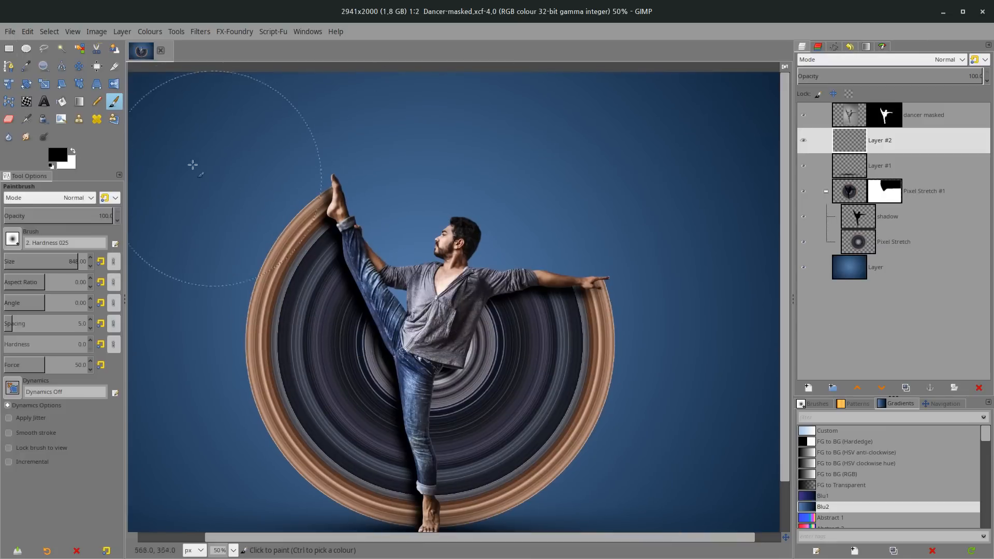
click(58, 157)
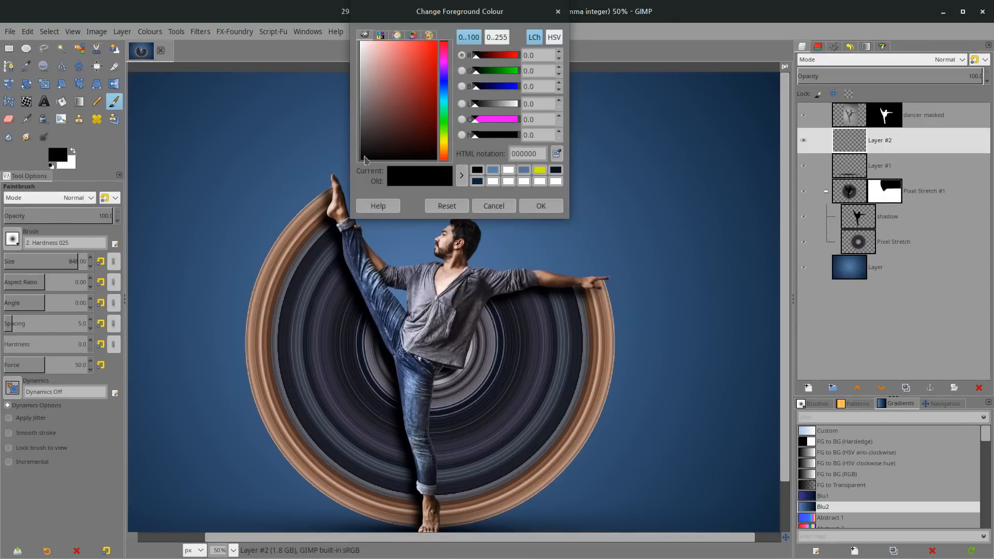
click(495, 171)
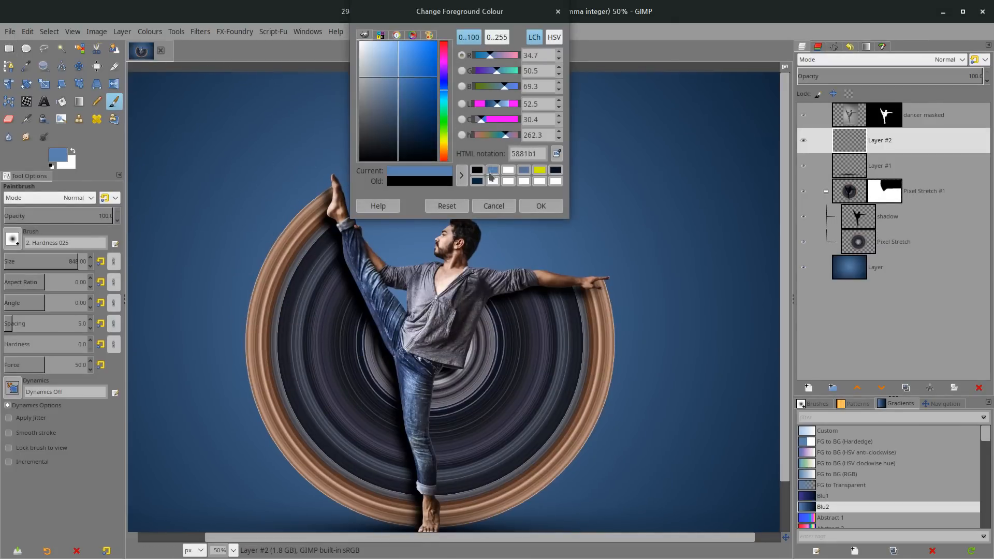
click(541, 206)
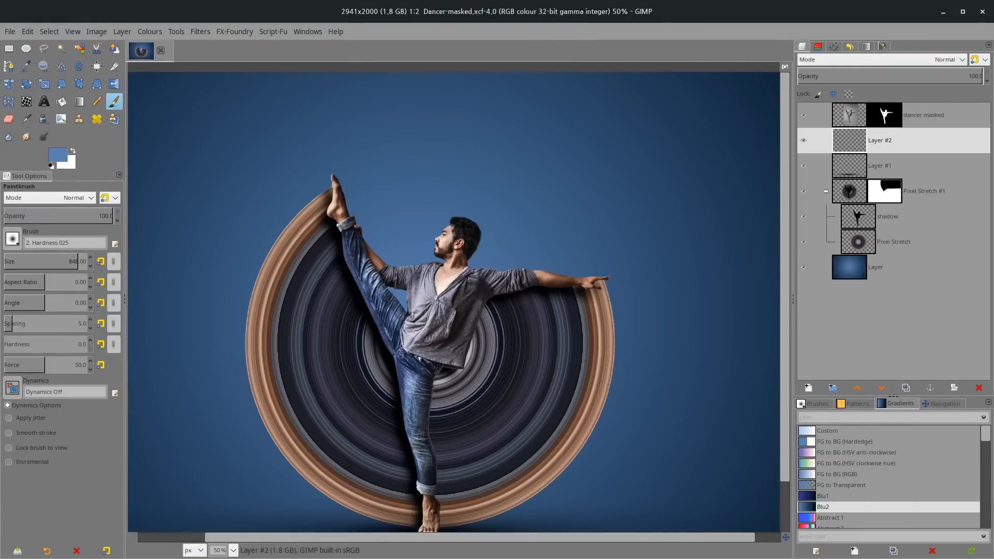
click(868, 60)
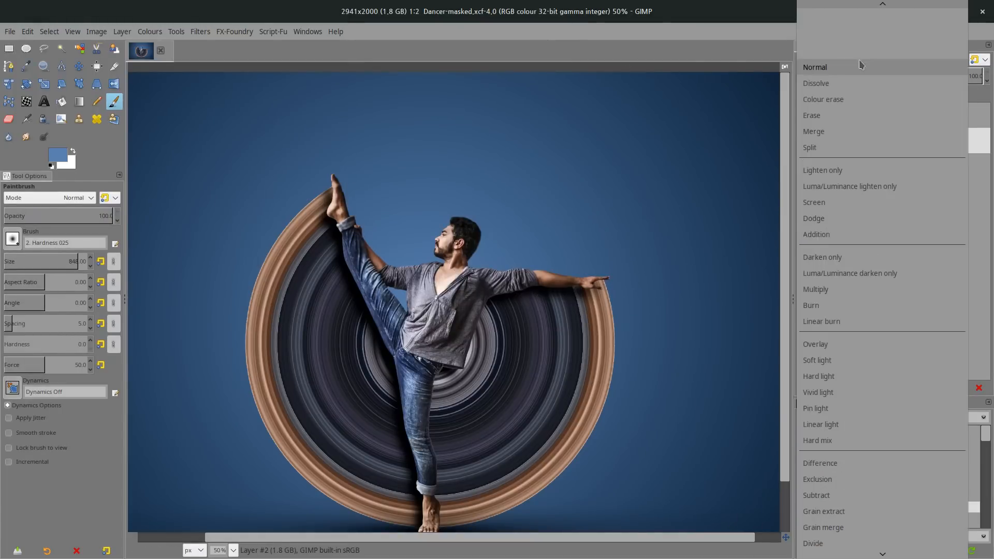
click(840, 218)
Set the Paintbrush opacity to about 25.7 and the brush size to 559
click(26, 215)
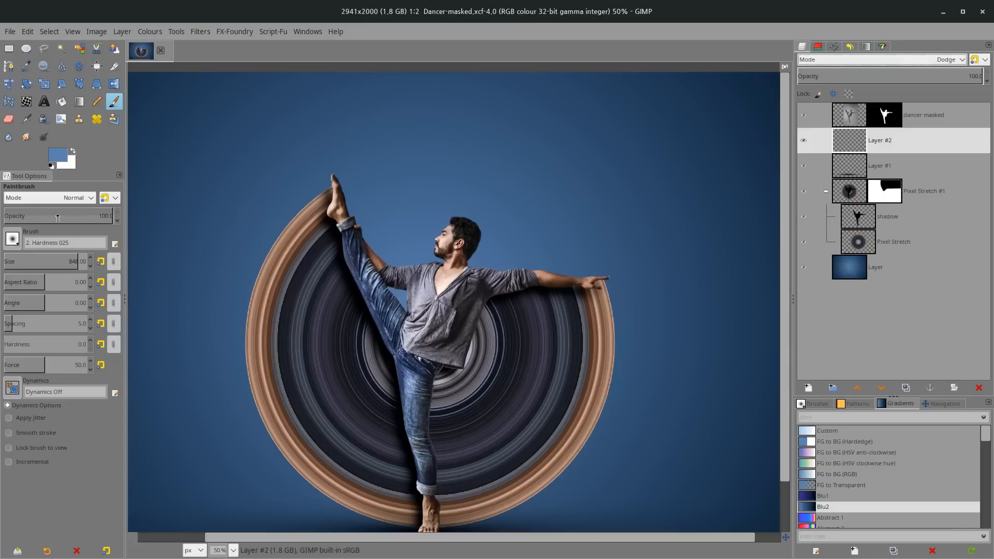
drag(29, 215, 30, 215)
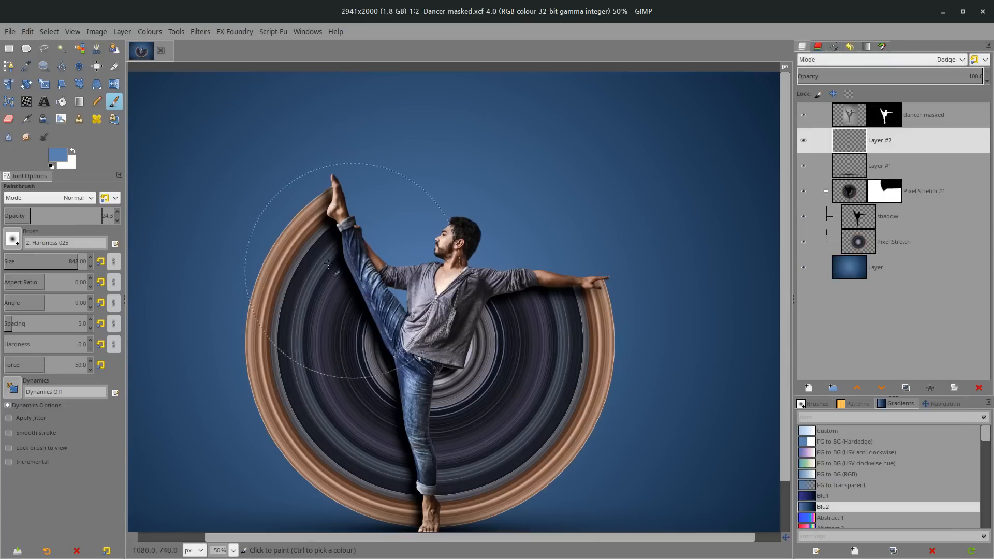
click(62, 261)
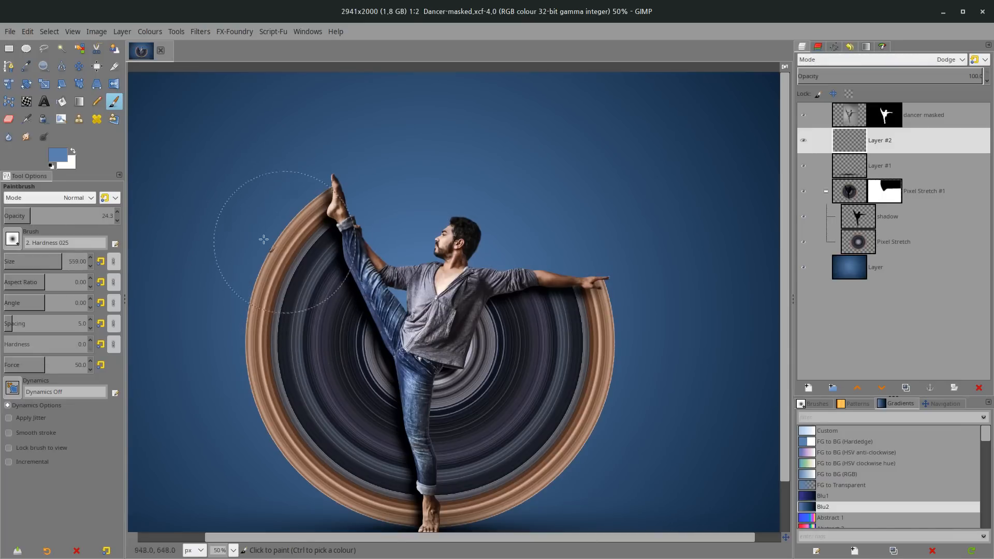
drag(26, 215, 32, 216)
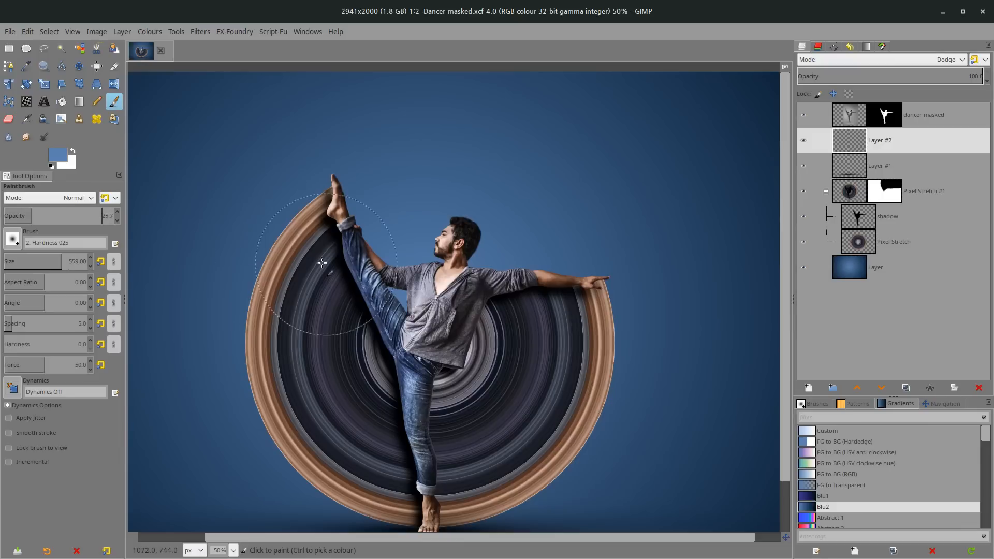
Paint a soft blue glow around the raised foot and over the rings in the left half of the circle
click(326, 228)
click(365, 315)
click(315, 292)
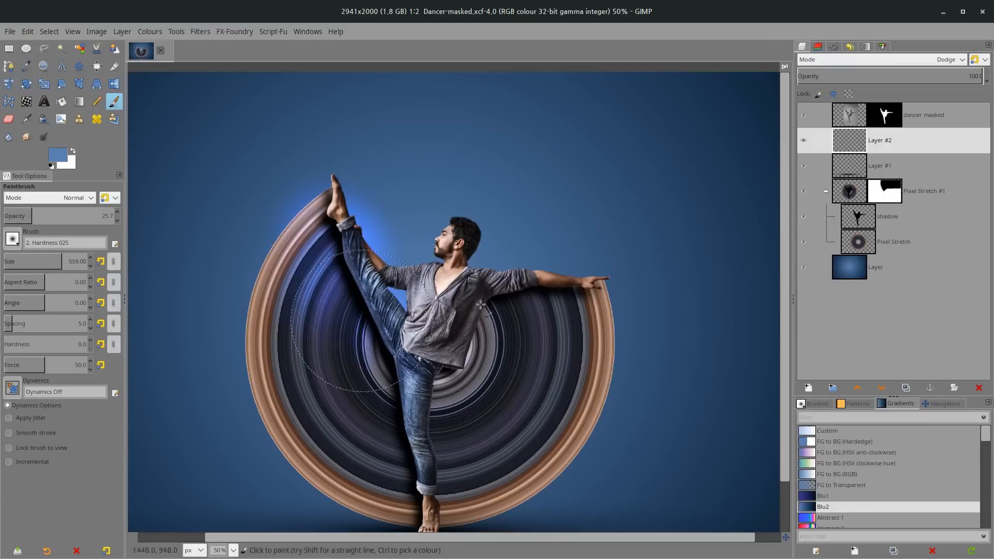
click(363, 364)
click(304, 342)
click(297, 302)
click(361, 385)
mouse_move(356, 385)
mouse_down()
mouse_move(368, 337)
mouse_move(352, 285)
mouse_move(316, 296)
mouse_move(322, 312)
mouse_move(325, 286)
mouse_move(309, 260)
mouse_move(384, 266)
mouse_move(374, 264)
mouse_move(358, 298)
mouse_move(366, 278)
mouse_up()
click(325, 315)
click(309, 260)
click(359, 297)
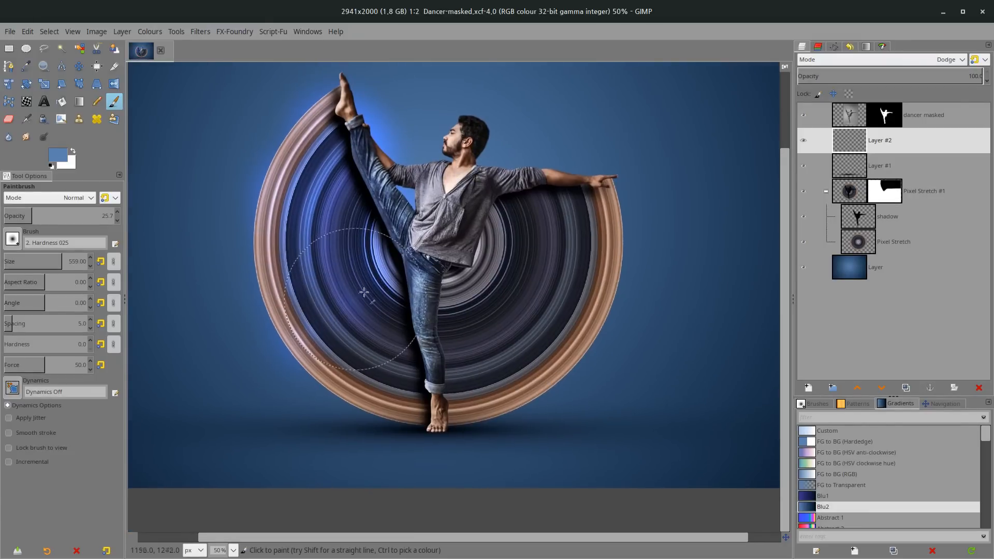
drag(351, 185, 332, 288)
click(313, 226)
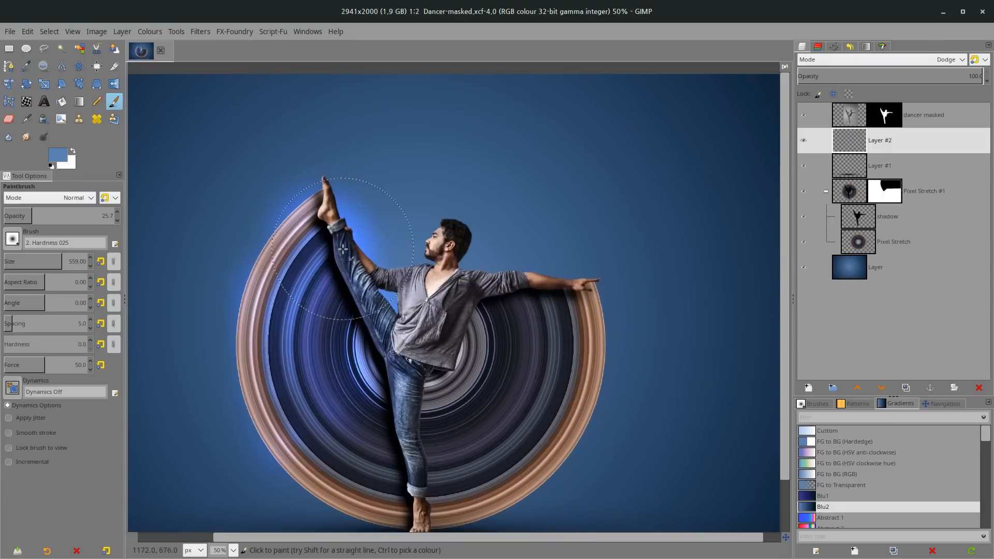
click(343, 211)
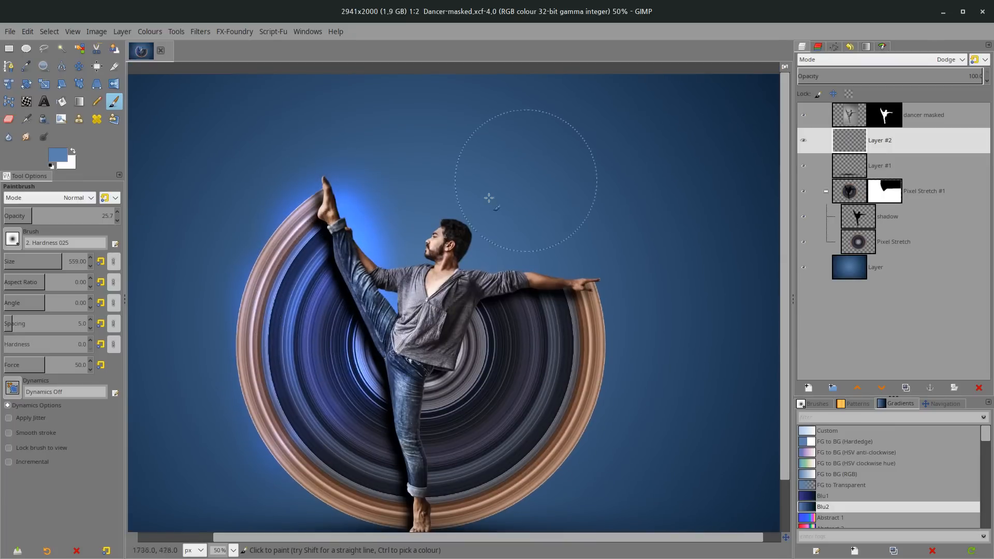
Reduce the brush size to 279.50 and paint more blue glow over the rings close to the raised leg
scroll(481, 198, up, 1)
drag(293, 275, 354, 235)
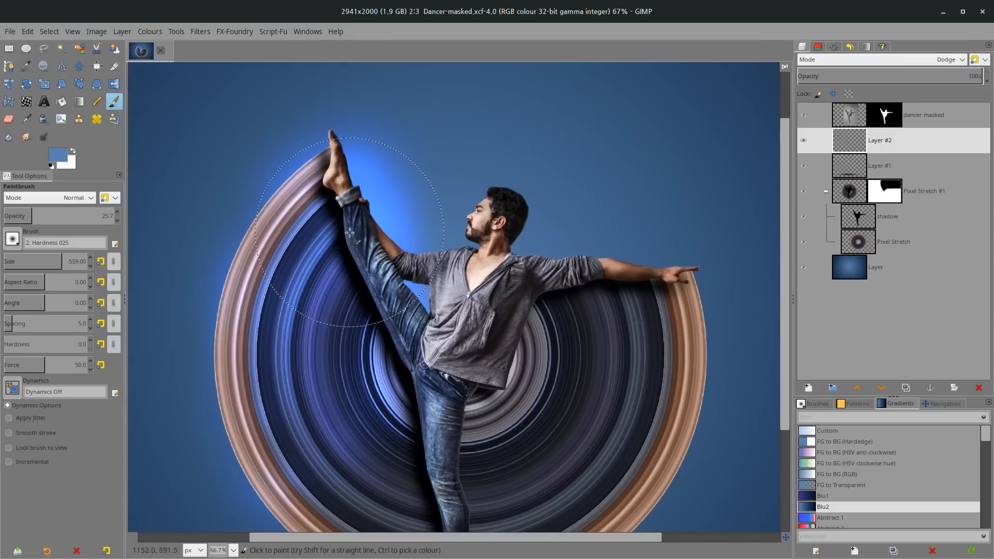
key([)
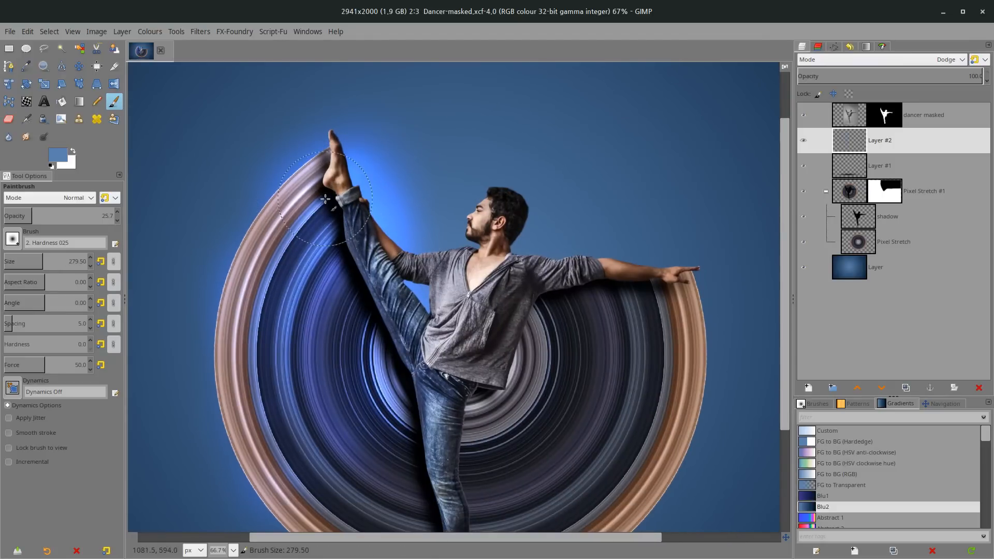
mouse_move(346, 284)
mouse_down()
mouse_move(344, 257)
mouse_move(367, 343)
mouse_move(337, 265)
mouse_move(329, 314)
mouse_move(316, 212)
mouse_move(303, 205)
mouse_move(309, 271)
mouse_move(316, 211)
mouse_move(319, 303)
mouse_move(324, 242)
mouse_move(339, 348)
mouse_up()
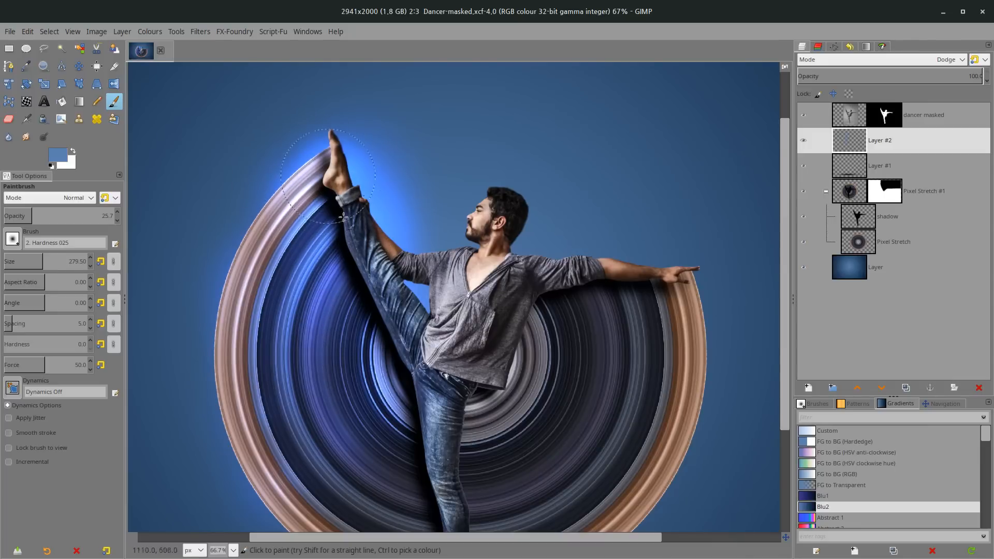
Set the brush size back to 559 and paint blue glow over the circle's lower left rings
key(minus)
key(minus)
scroll(425, 303, up, 1)
scroll(404, 297, down, 1)
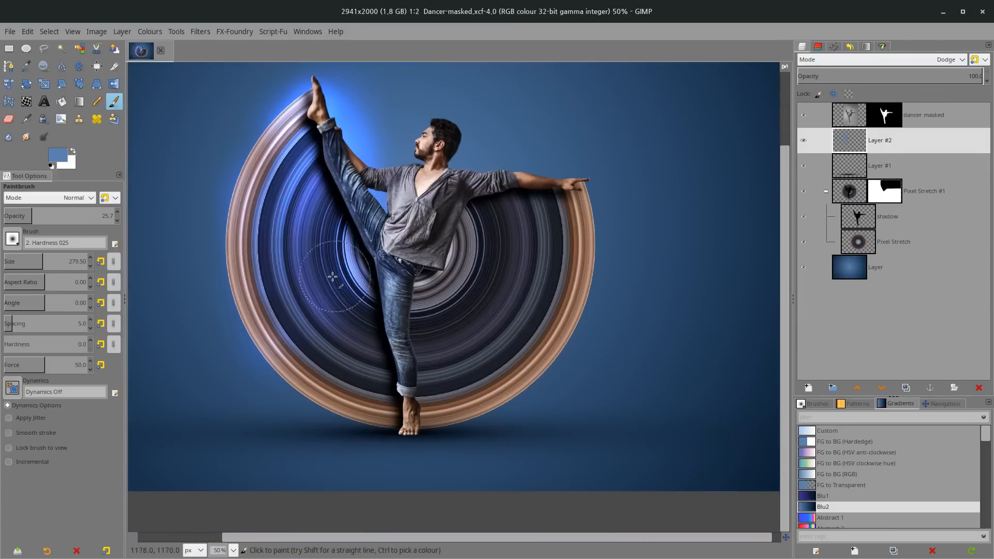
key(bracketright)
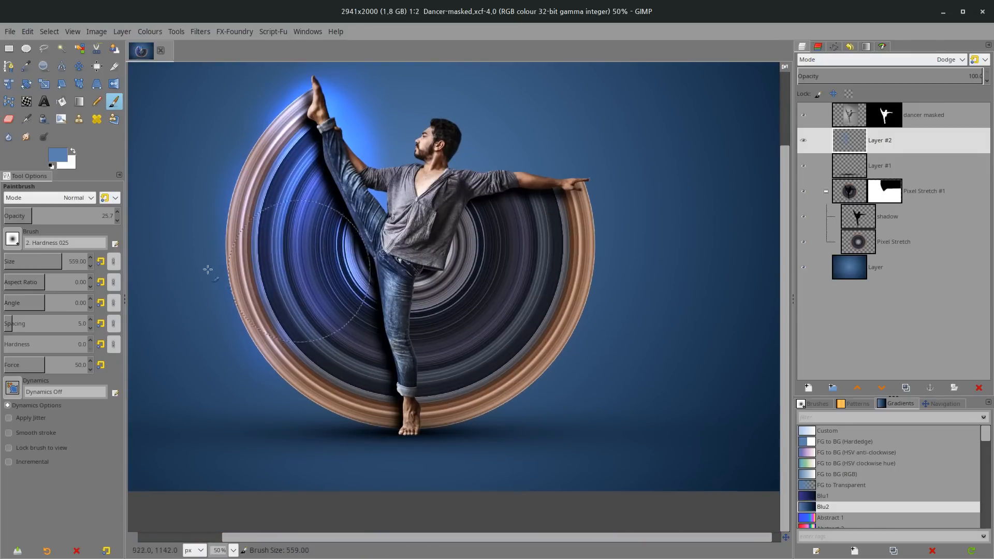
mouse_move(321, 305)
mouse_down()
mouse_move(335, 328)
mouse_move(305, 338)
mouse_up()
drag(519, 282, 551, 315)
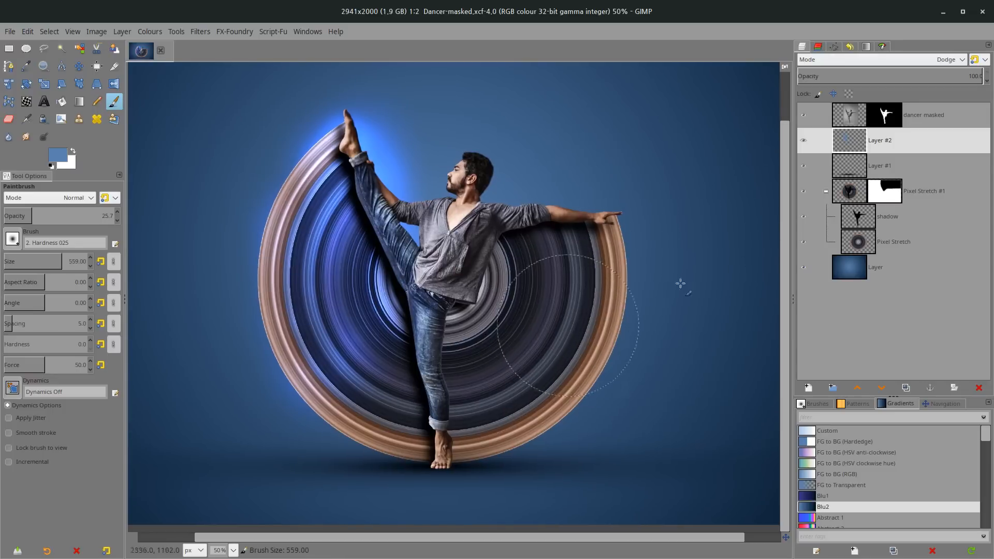
Add a new layer above the shadow layer inside the Pixel Stretch group and set its mode to Multiply
click(855, 220)
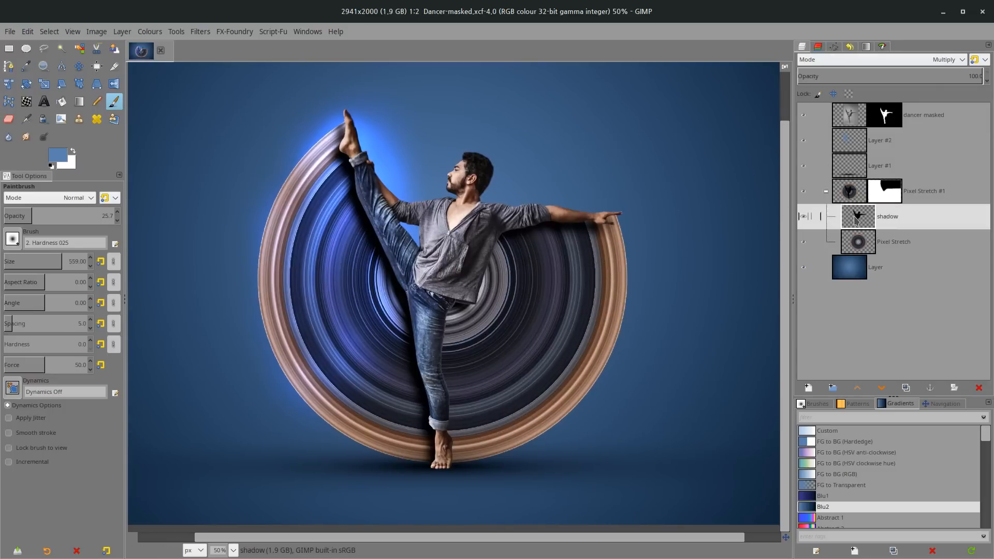
click(808, 388)
click(918, 540)
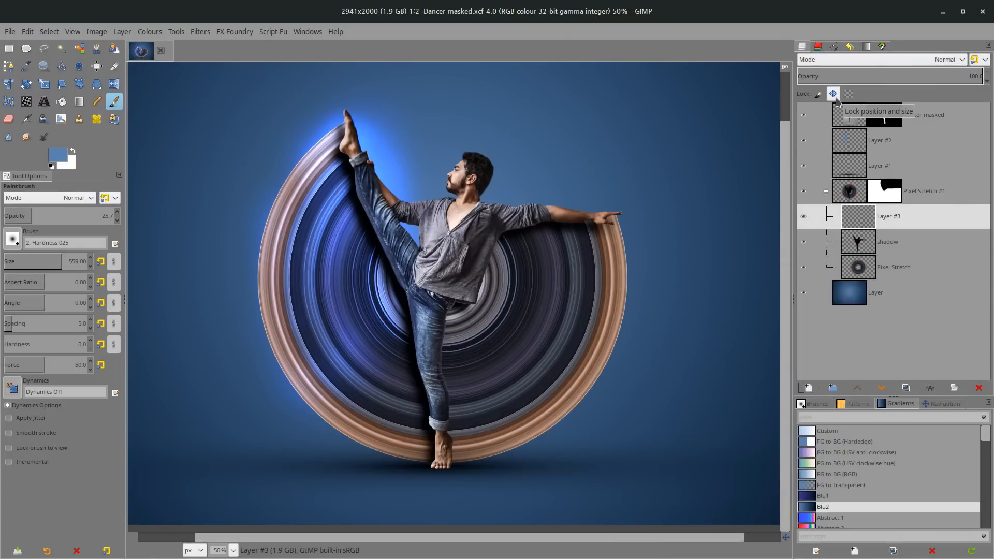
click(831, 65)
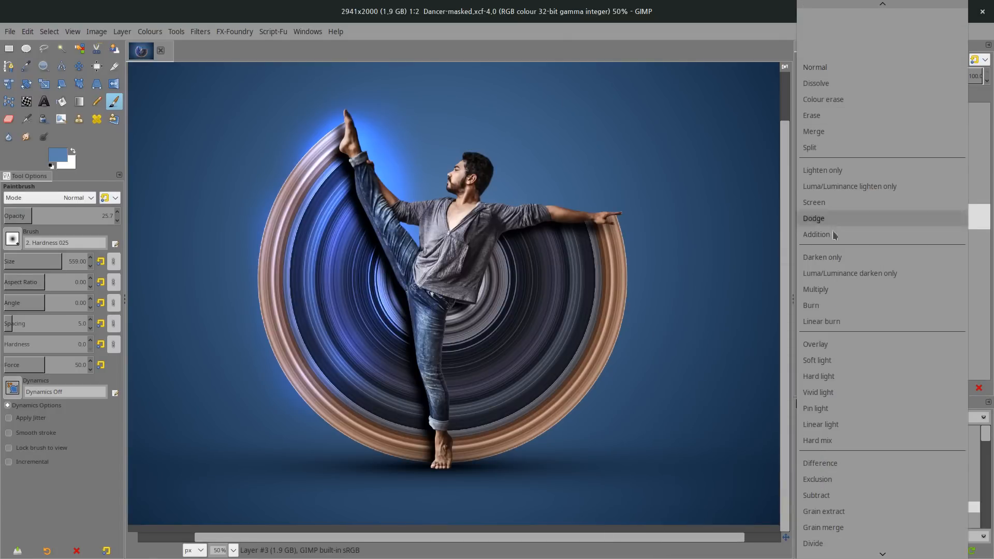
click(826, 292)
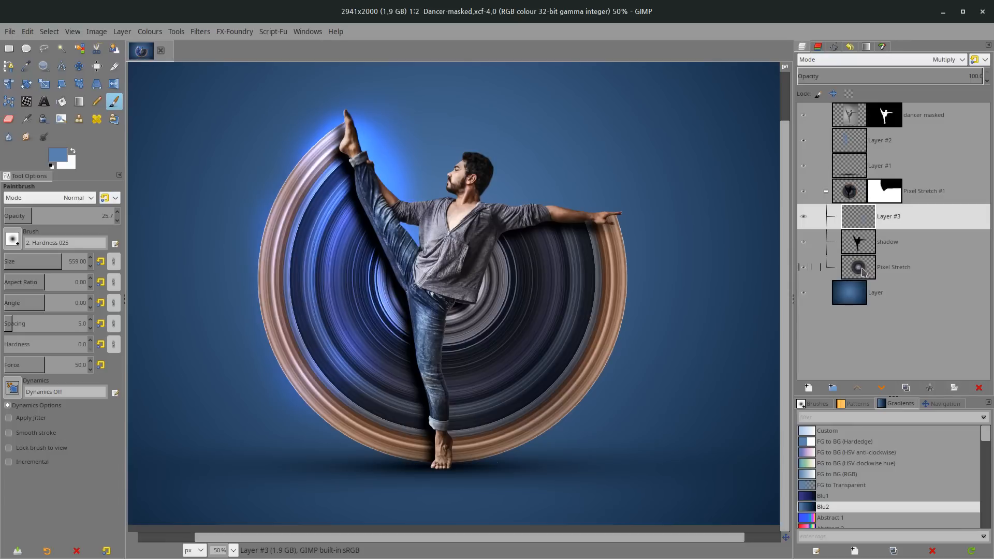
Paint a soft blue shade over the circle's lower right rings on the new Multiply layer
mouse_move(582, 338)
mouse_down()
mouse_move(552, 309)
mouse_move(506, 423)
mouse_move(557, 291)
mouse_move(544, 331)
mouse_move(573, 288)
mouse_move(527, 397)
mouse_move(549, 280)
mouse_move(539, 337)
mouse_move(491, 386)
mouse_up()
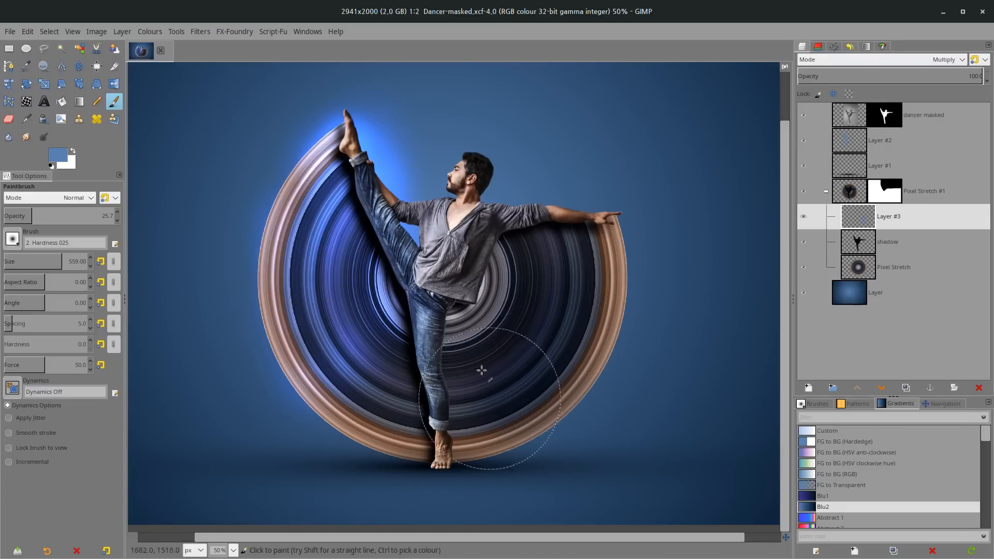
scroll(491, 386, down, 2)
scroll(389, 293, up, 2)
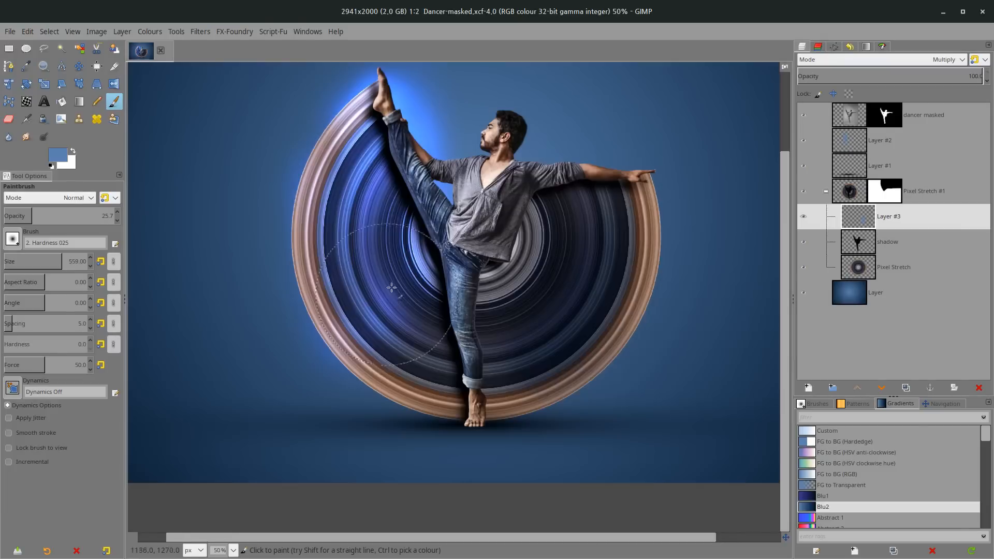
scroll(389, 293, up, 3)
scroll(441, 233, right, 3)
Apply a Gaussian Blur of size 38.31 in X and Y to the Dodge layer holding the blue glow
click(858, 144)
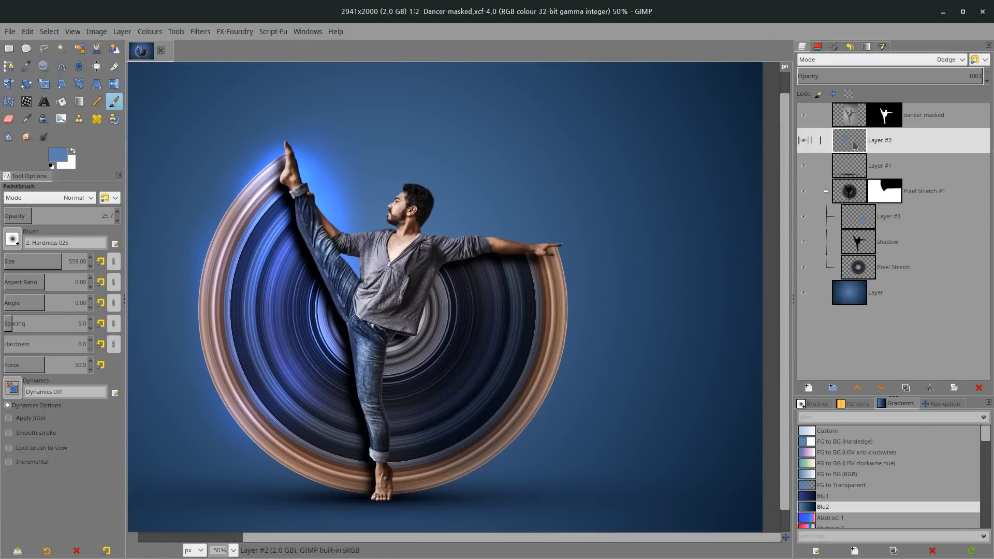
click(204, 33)
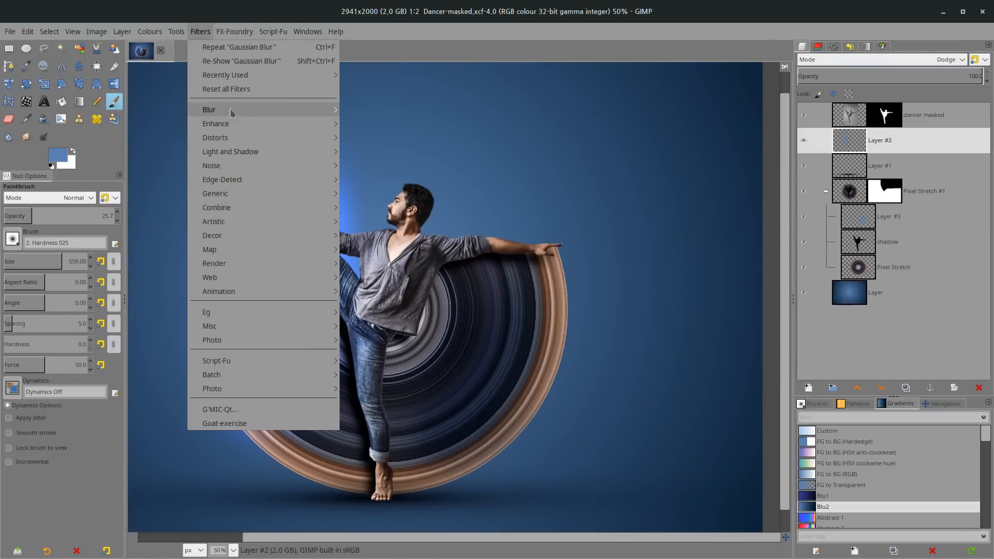
mouse_move(229, 112)
click(357, 110)
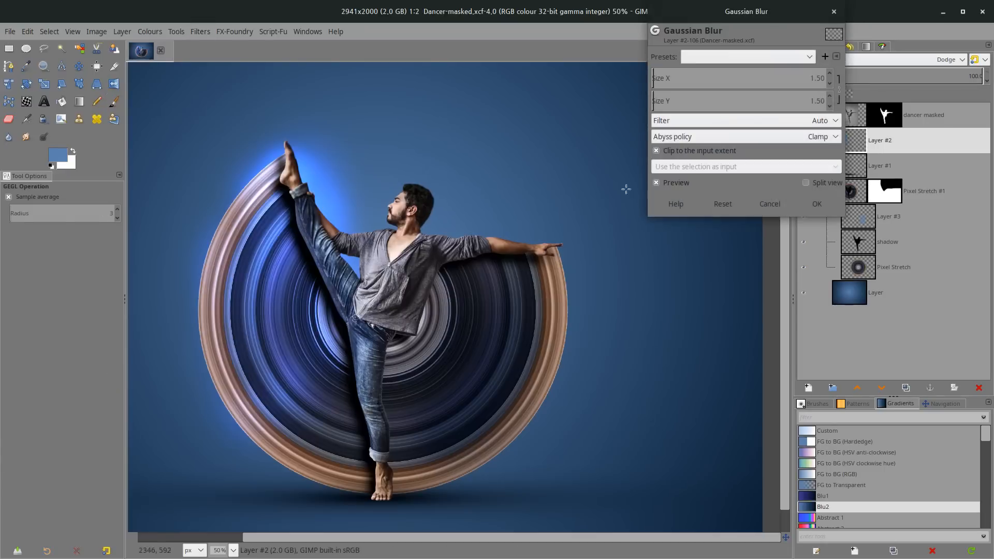
click(707, 80)
drag(748, 103, 772, 106)
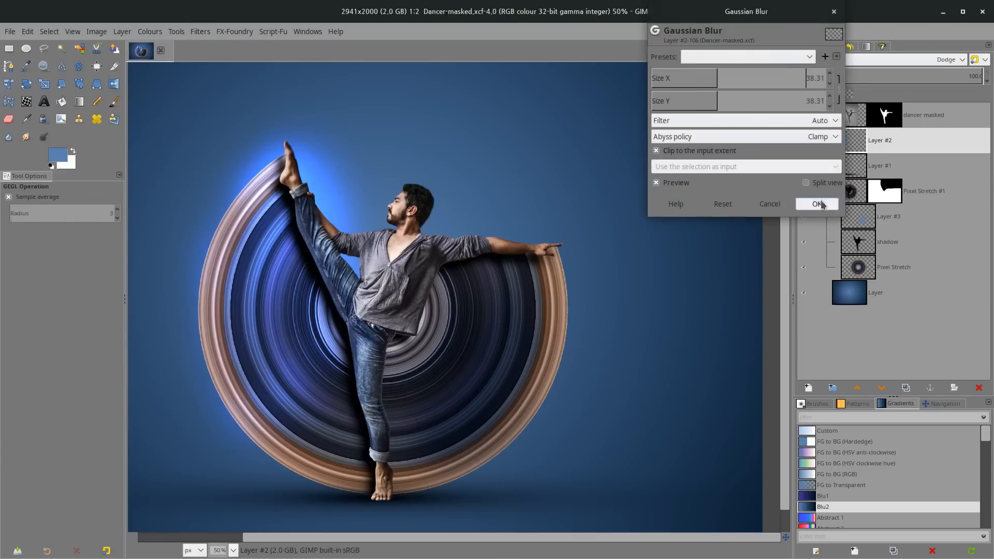
click(819, 203)
Rename the blurred Dodge layer as glow and the new Multiply layer in the group as shade
double_click(884, 142)
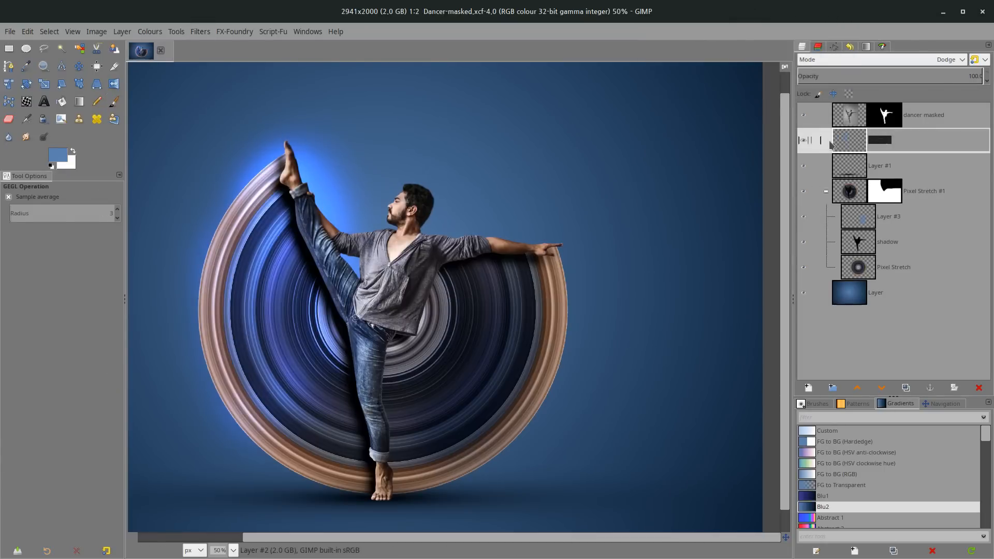
key(Return)
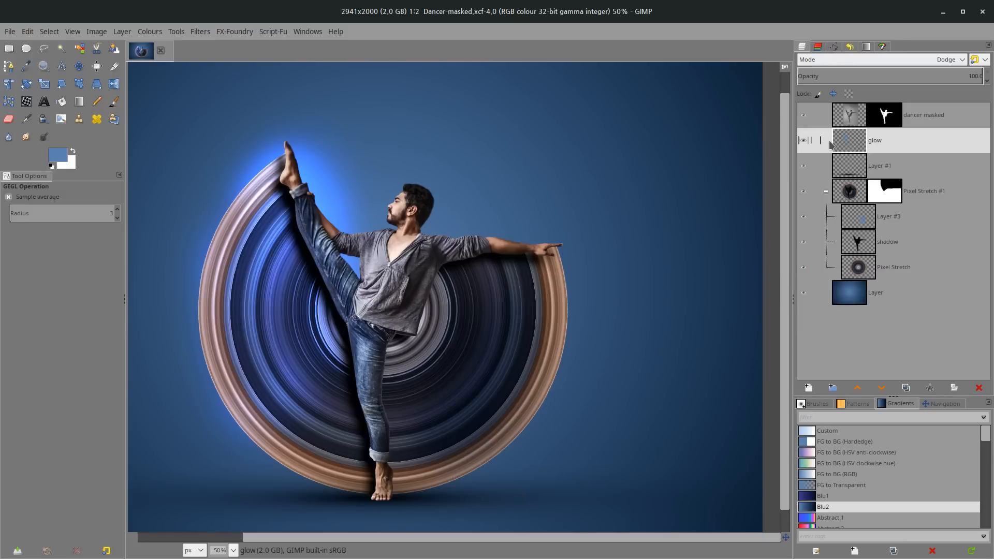
double_click(887, 217)
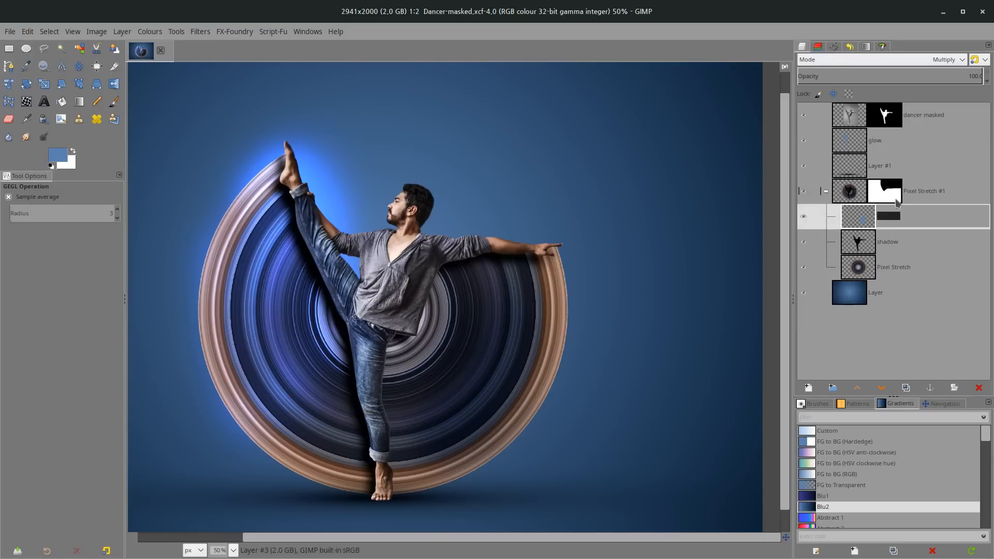
text(shade)
key(Return)
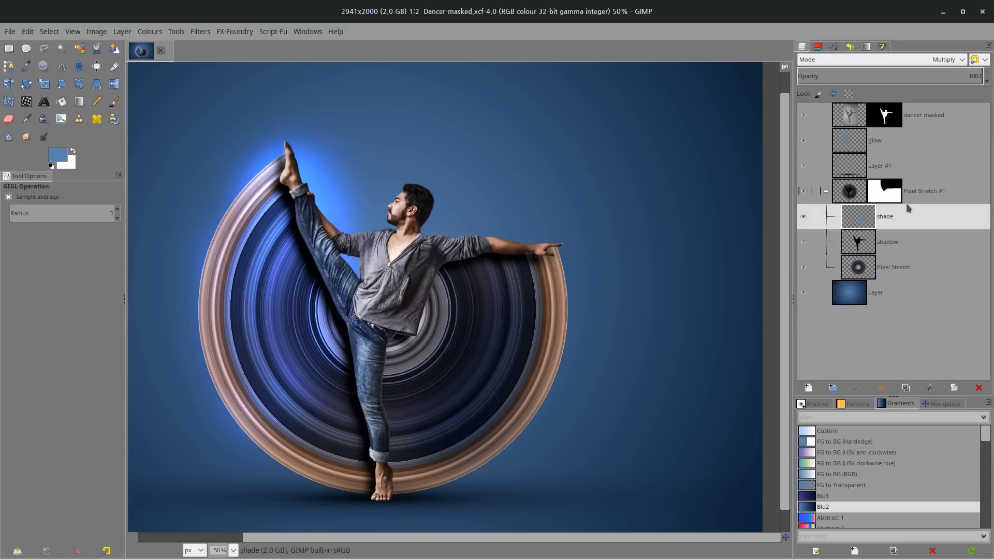
Repeat the last Gaussian Blur on the shade layer and look over the whole composition
click(200, 32)
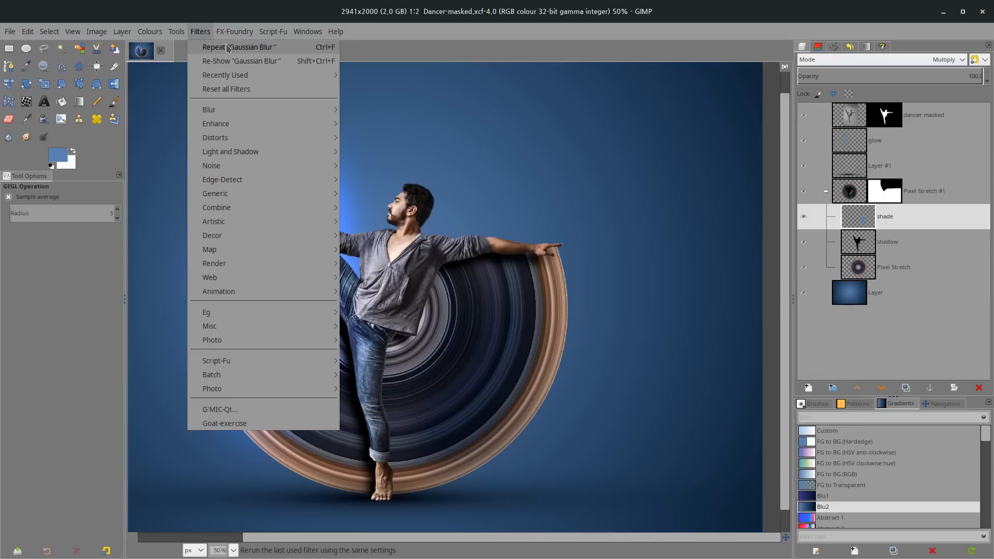
click(233, 46)
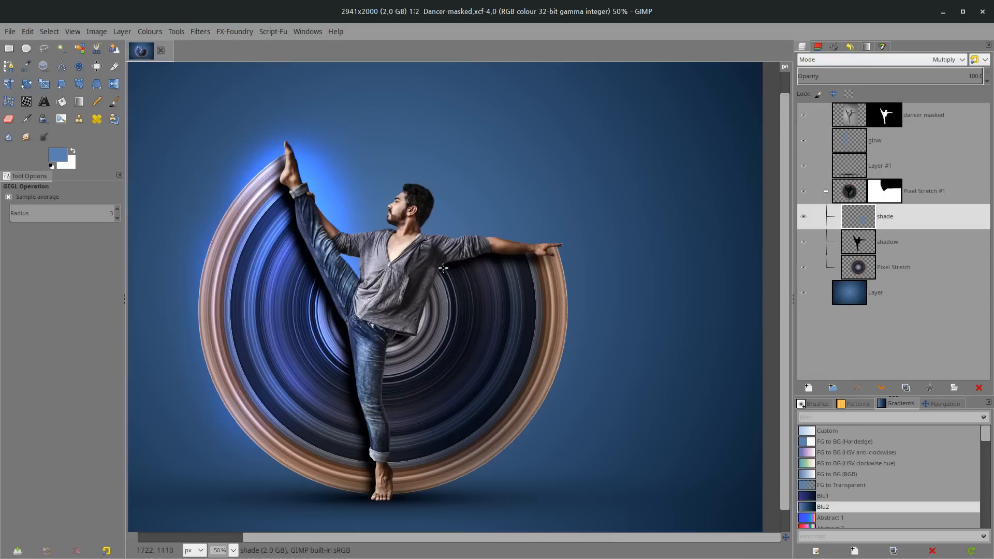
scroll(539, 254, down, 1)
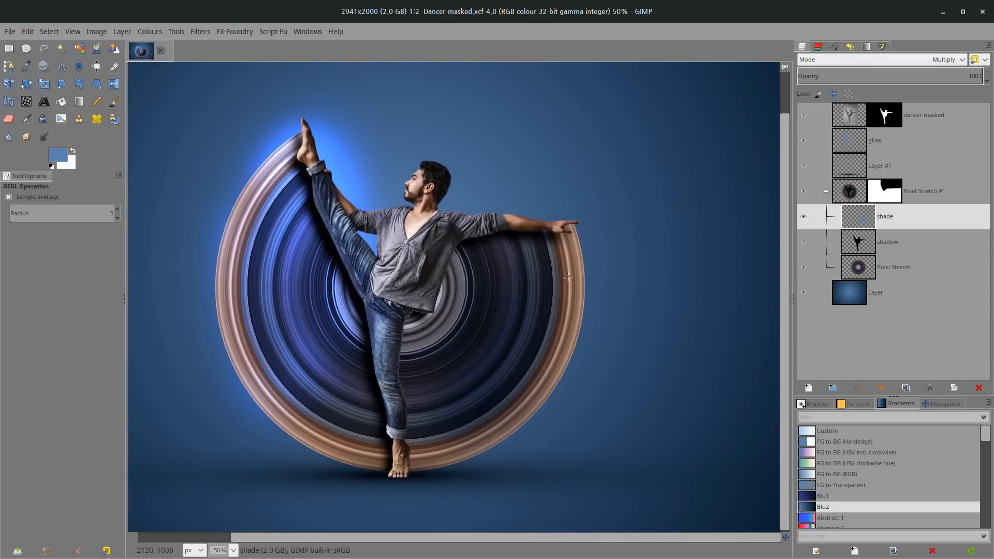
scroll(500, 237, up, 2)
scroll(509, 330, down, 2)
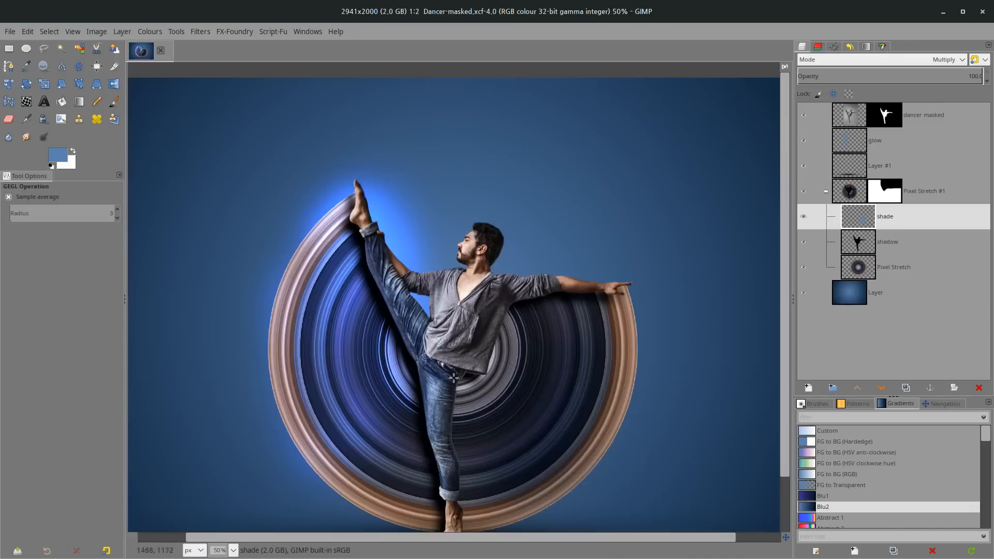
scroll(570, 326, down, 1)
scroll(673, 279, right, 1)
scroll(554, 246, right, 1)
scroll(554, 246, up, 1)
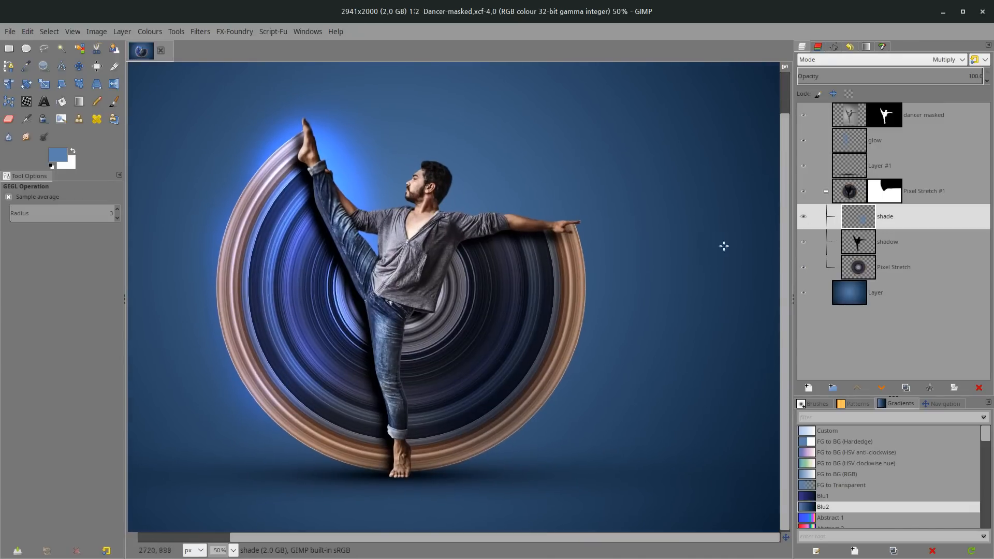
Copy the Pixel Stretch layer and try to paste and anchor it in the group's layer mask
click(861, 280)
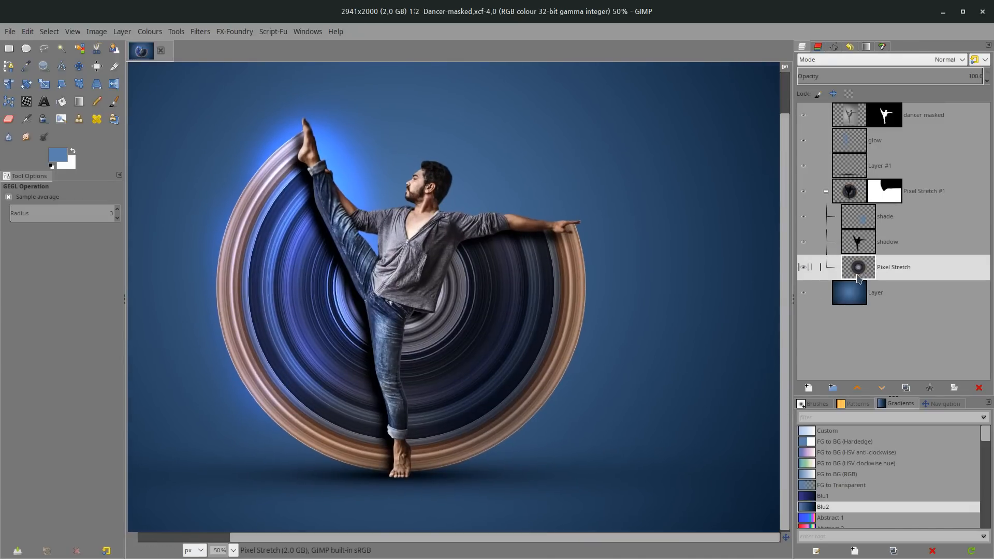
key(ctrl+c)
key(ctrl+v)
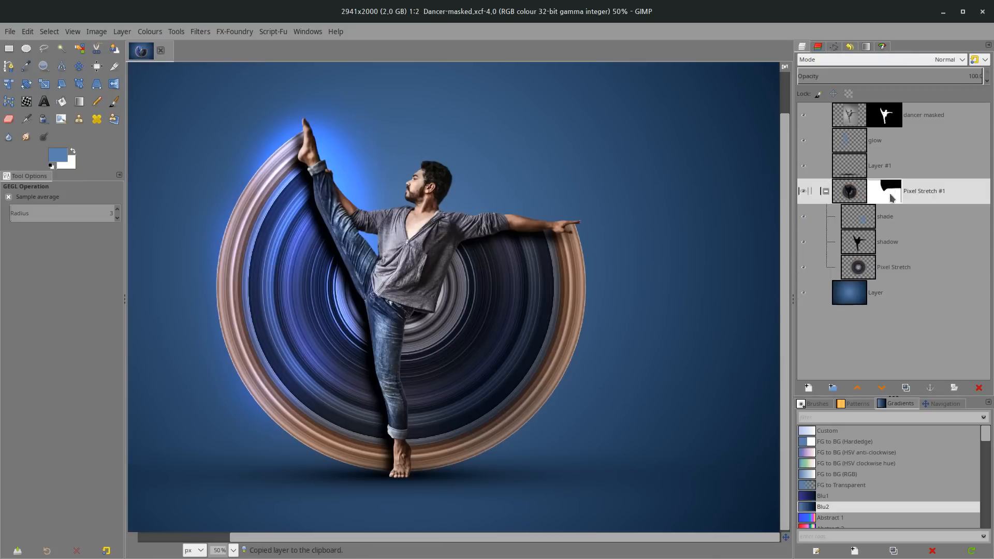
key(ctrl+h)
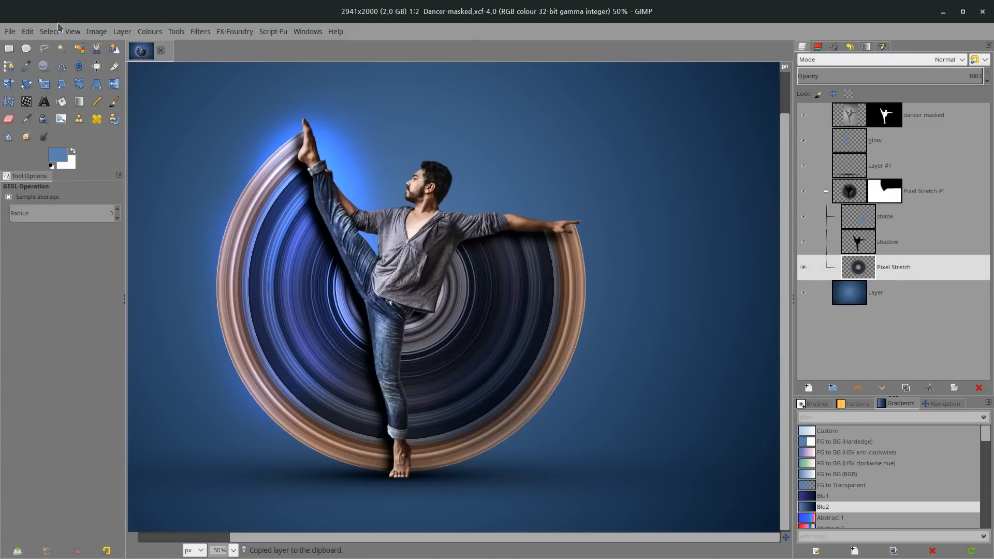
Enlarge the Pixel Stretch layer to the image size
right_click(897, 280)
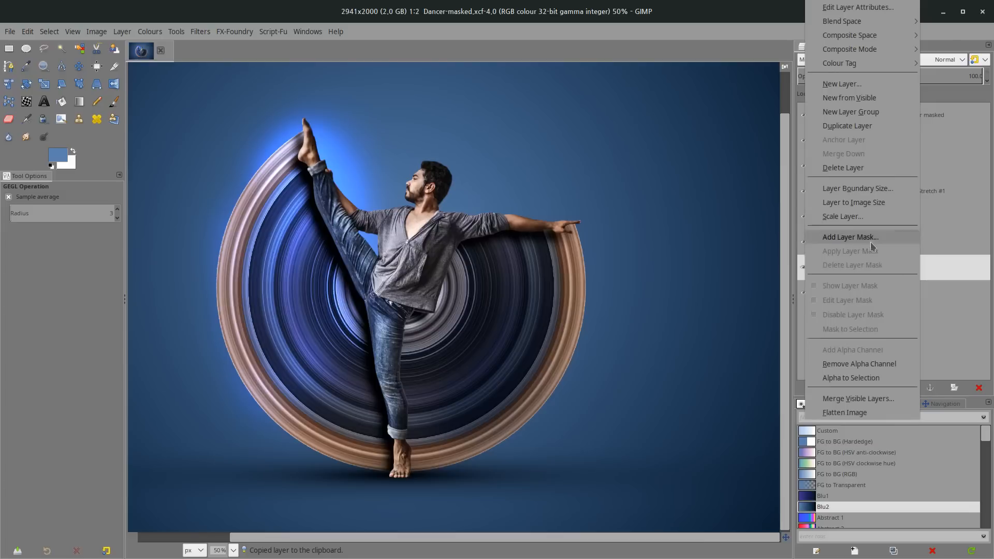
click(856, 203)
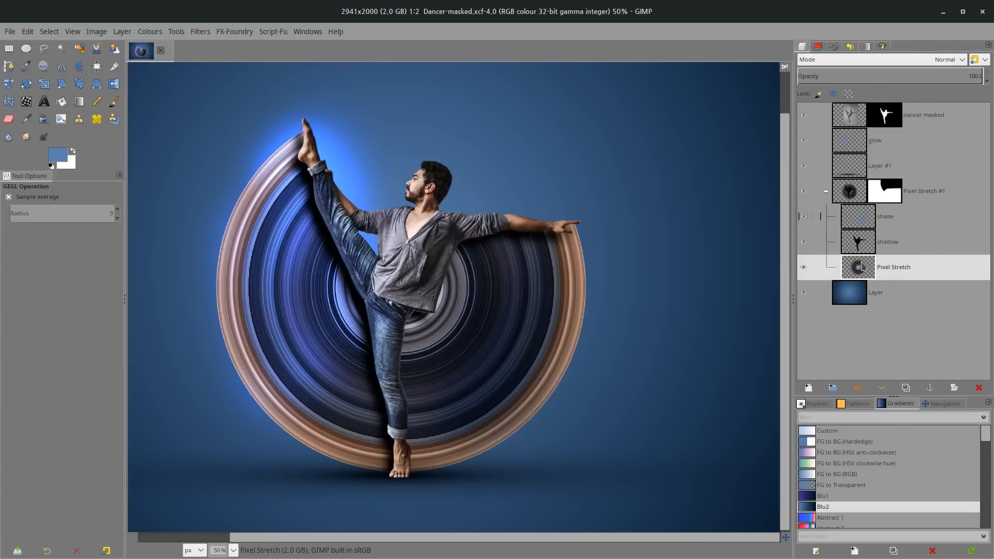
Copy the image-sized Pixel Stretch layer, paste it into the group's mask and anchor the floating selection
key(ctrl+c)
click(886, 198)
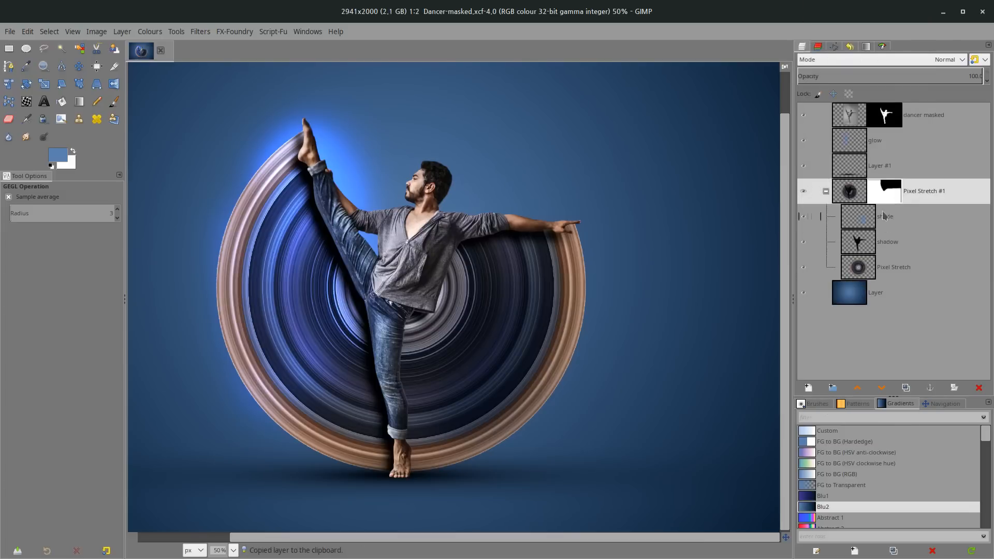
key(ctrl+v)
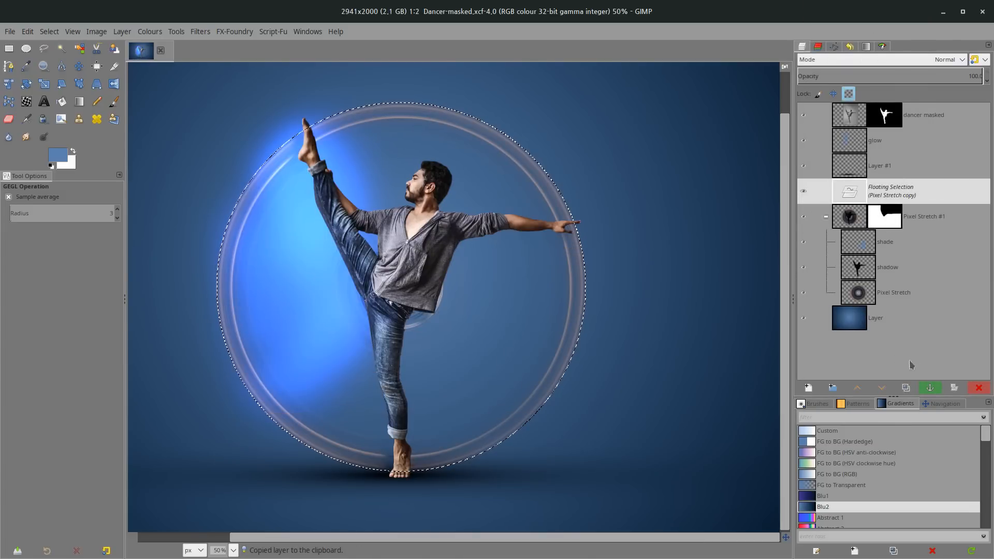
click(931, 389)
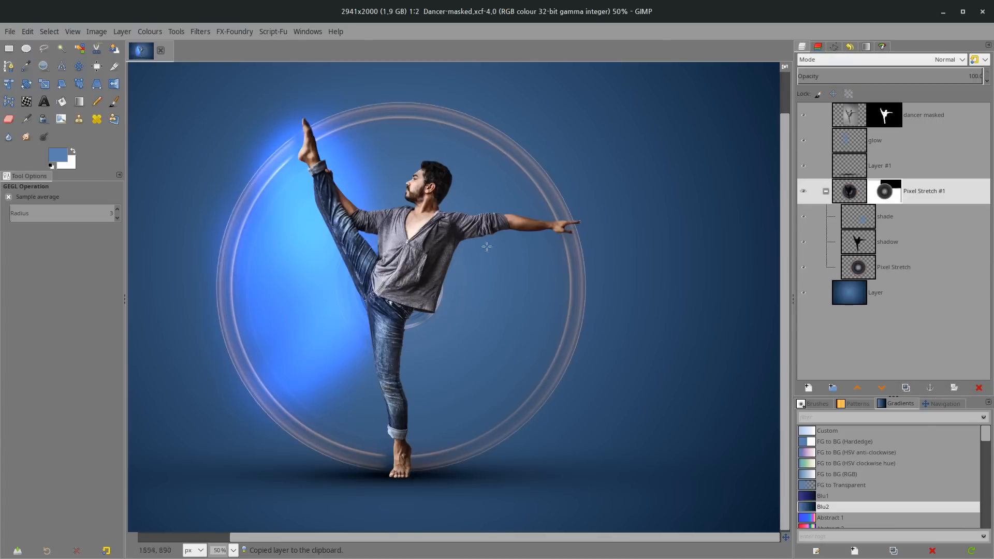
Undo the anchoring and pasting of the Pixel Stretch copy in the group's mask
click(28, 33)
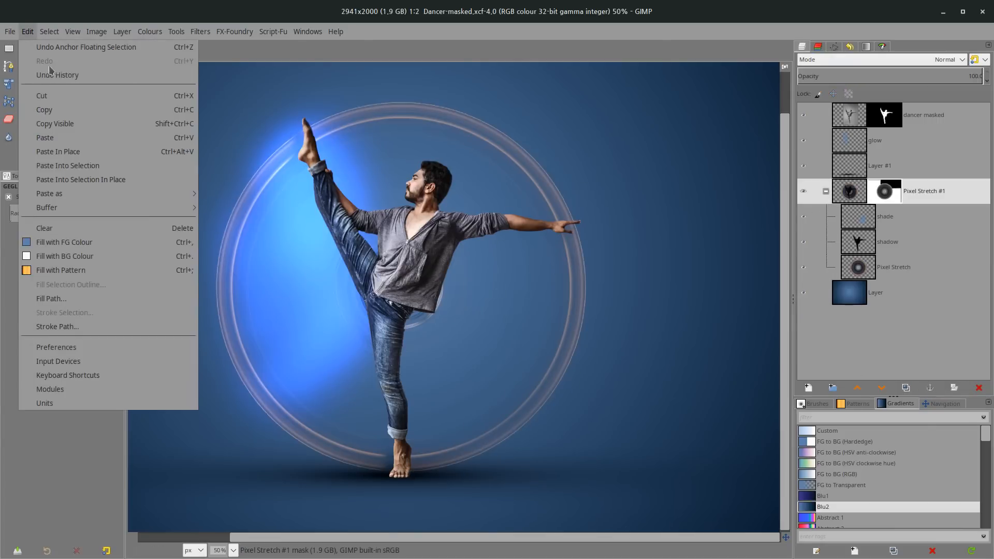
click(391, 177)
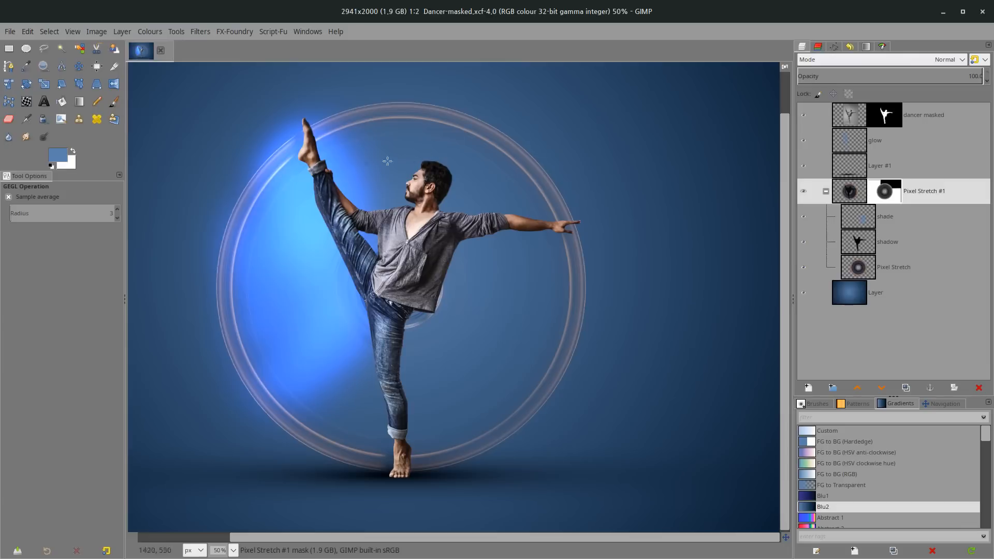
key(ctrl+v)
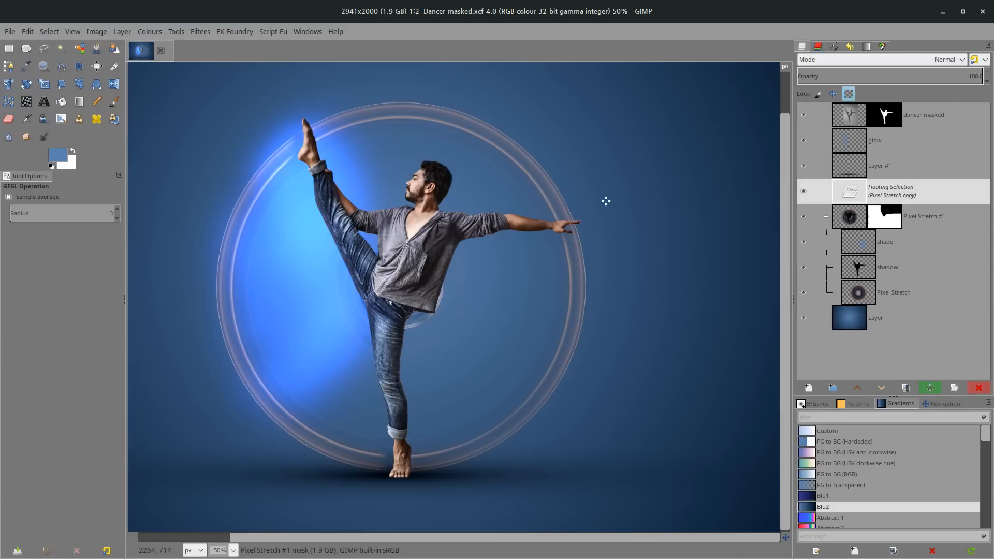
key(ctrl+h)
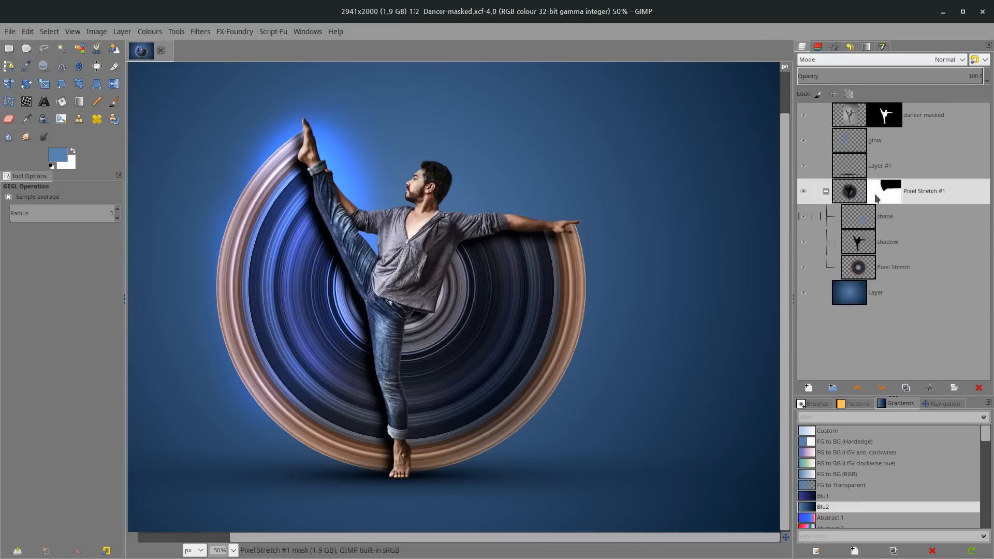
Set the Gradient tool's shape to Conical (asymmetric) and reset the foreground and background colours to black and white
click(85, 106)
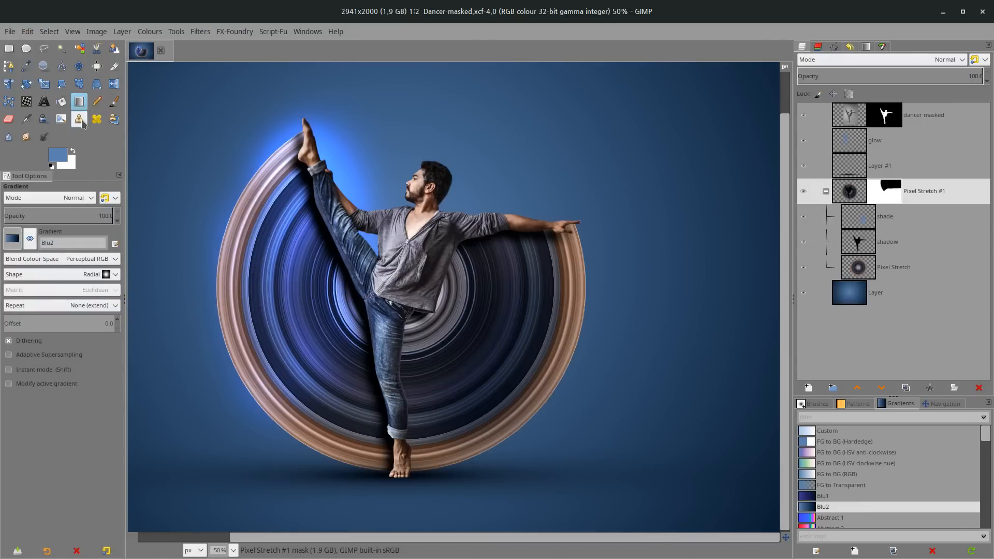
click(54, 274)
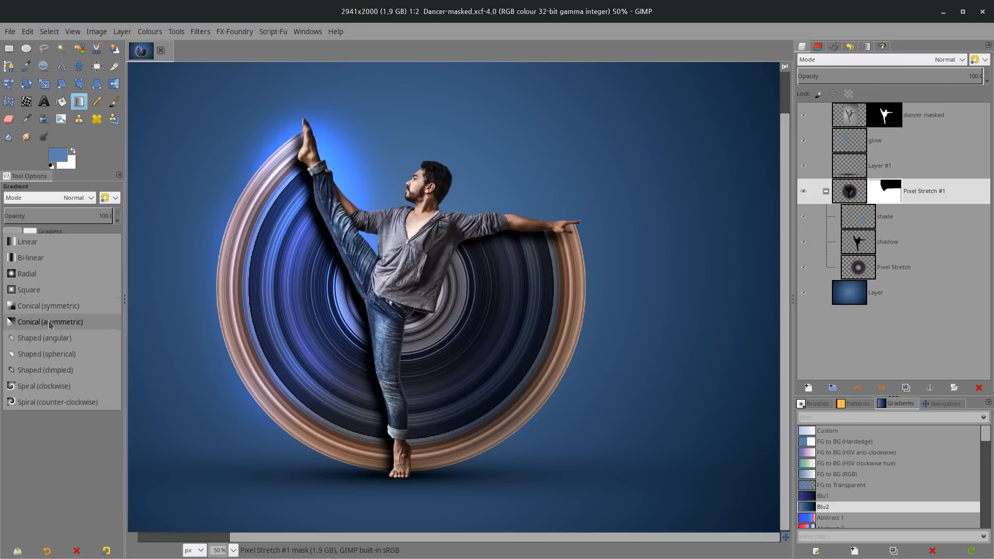
click(32, 322)
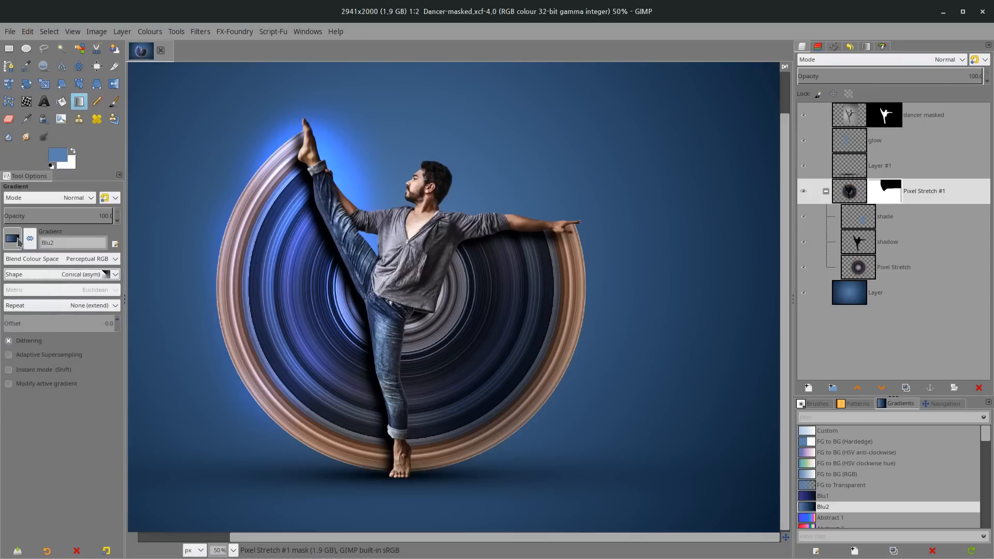
click(51, 167)
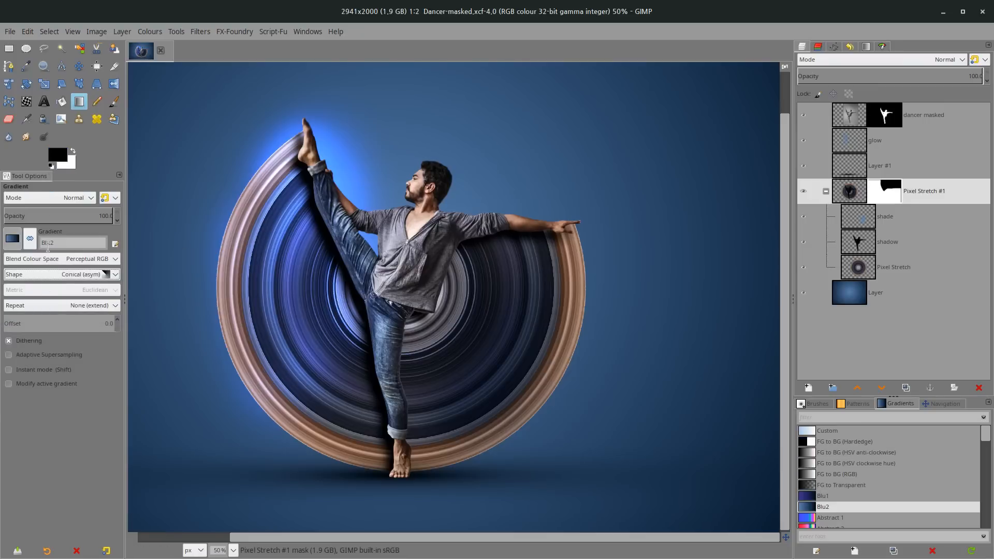
Choose the FG to BG (RGB) gradient and draw it on the Pixel Stretch #1 group mask between the dancer's waist and raised foot, adjusting its endpoints
click(10, 240)
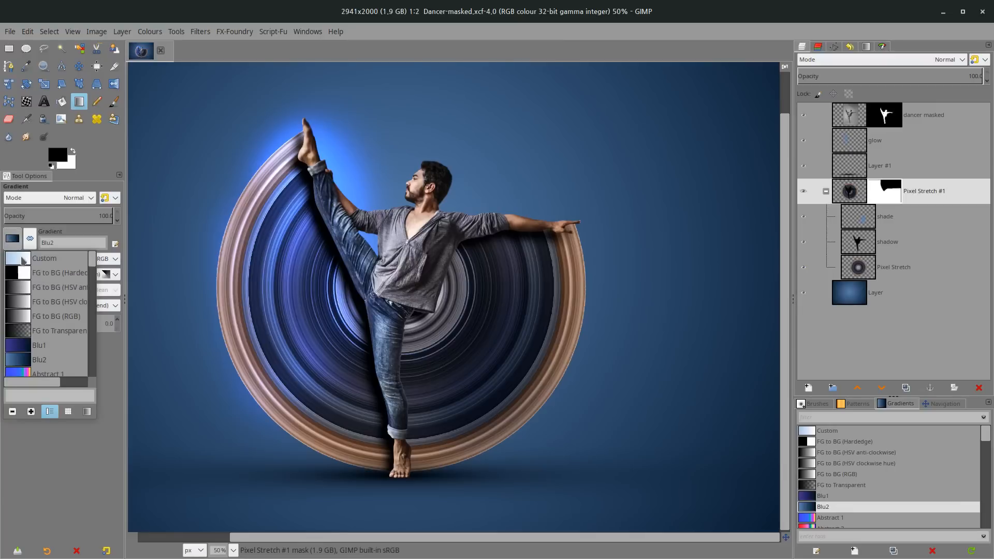
double_click(23, 316)
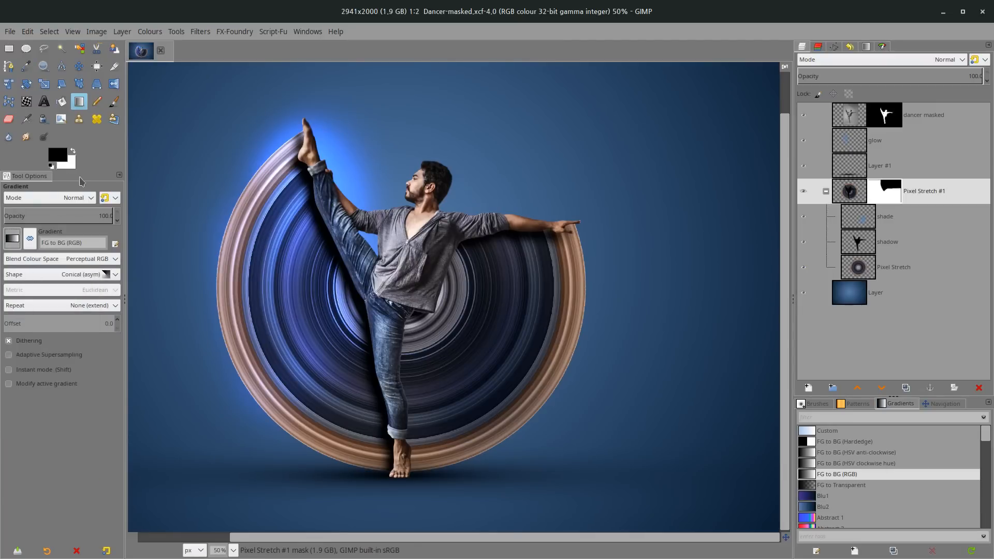
drag(374, 284, 305, 133)
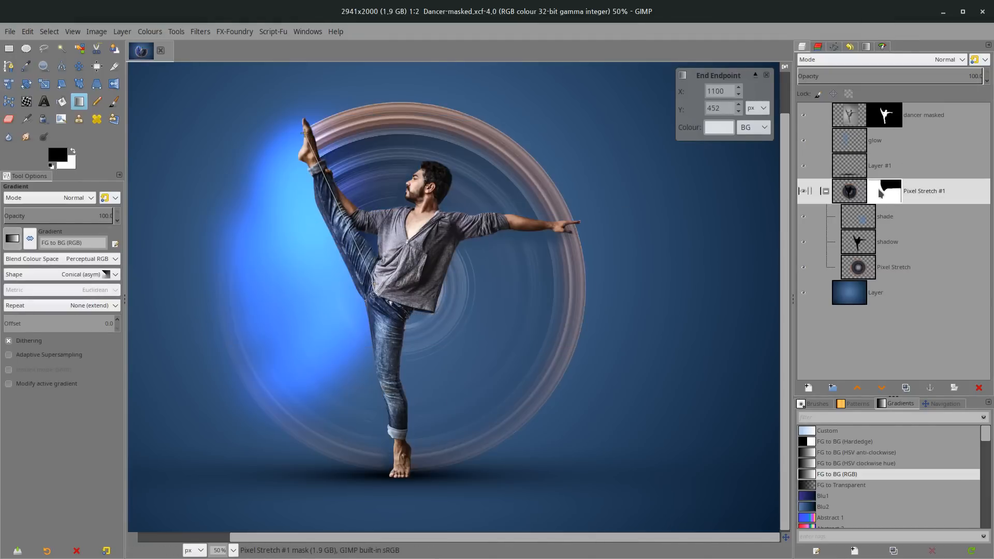
mouse_move(305, 133)
mouse_down()
mouse_move(386, 283)
mouse_move(305, 135)
mouse_up()
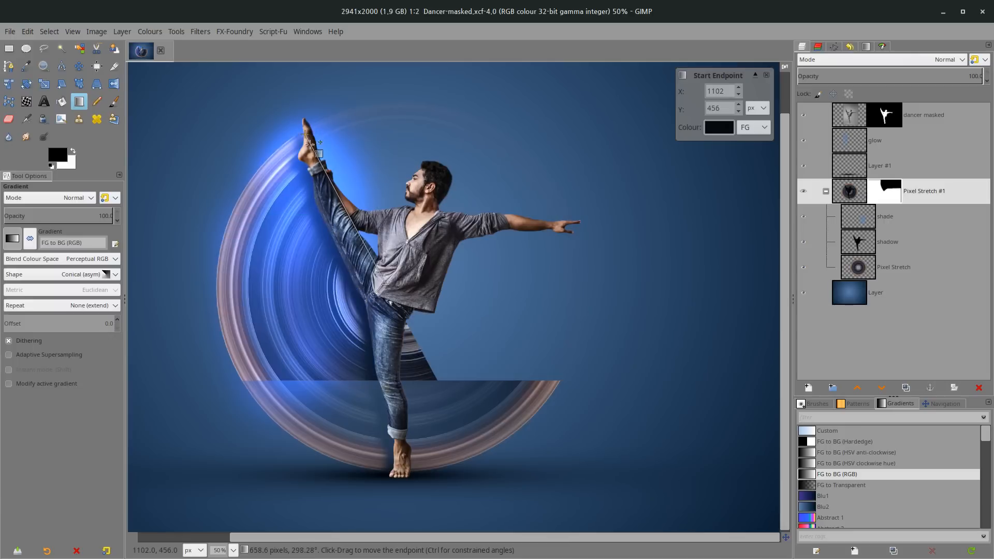
drag(383, 288, 305, 139)
drag(370, 273, 375, 277)
click(314, 135)
drag(314, 136, 308, 135)
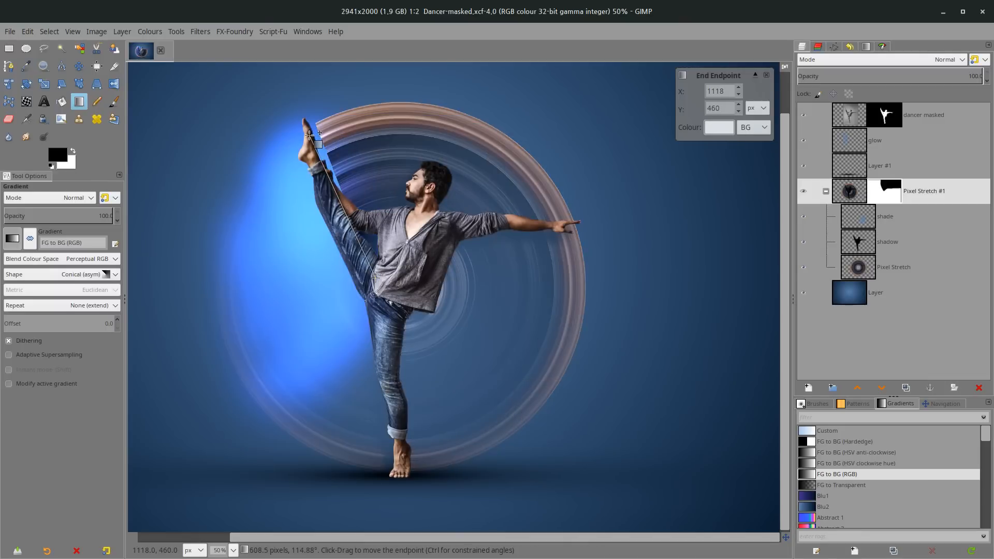
Reverse the gradient, move its end point to about 1408, 1034 and its midpoint to about 15, and apply it to the group mask
click(30, 240)
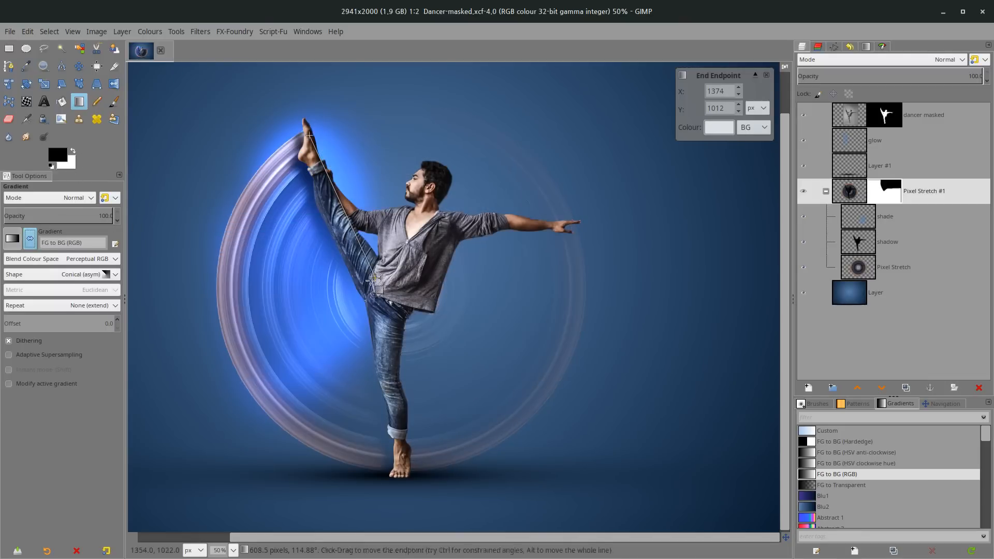
drag(379, 283, 387, 289)
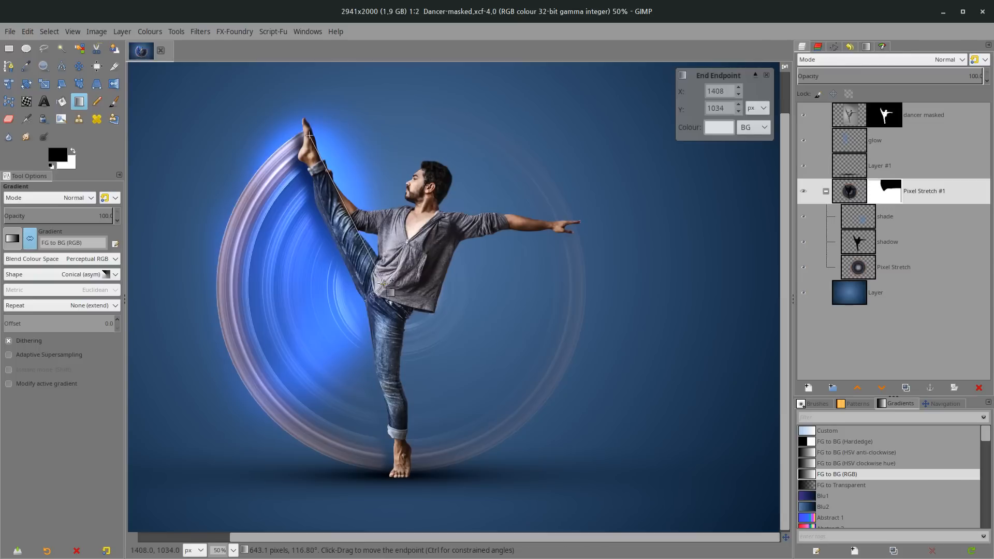
drag(355, 228, 338, 177)
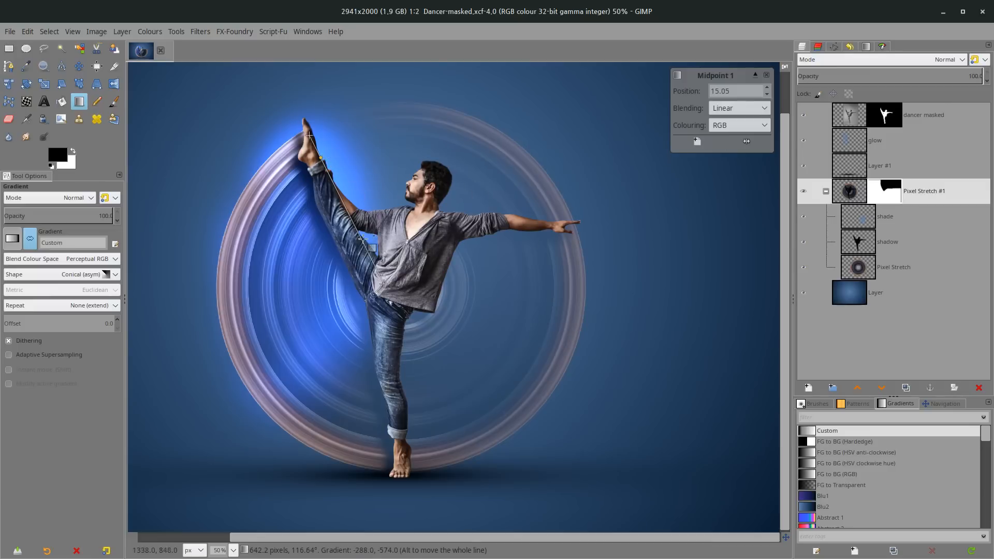
key(Return)
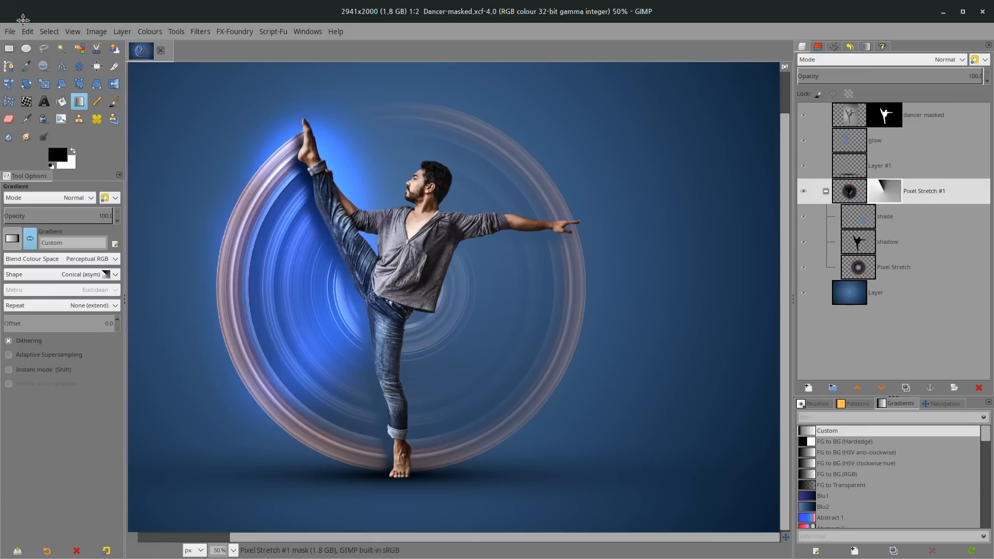
Undo the conical gradient on the Pixel Stretch #1 group mask
click(40, 32)
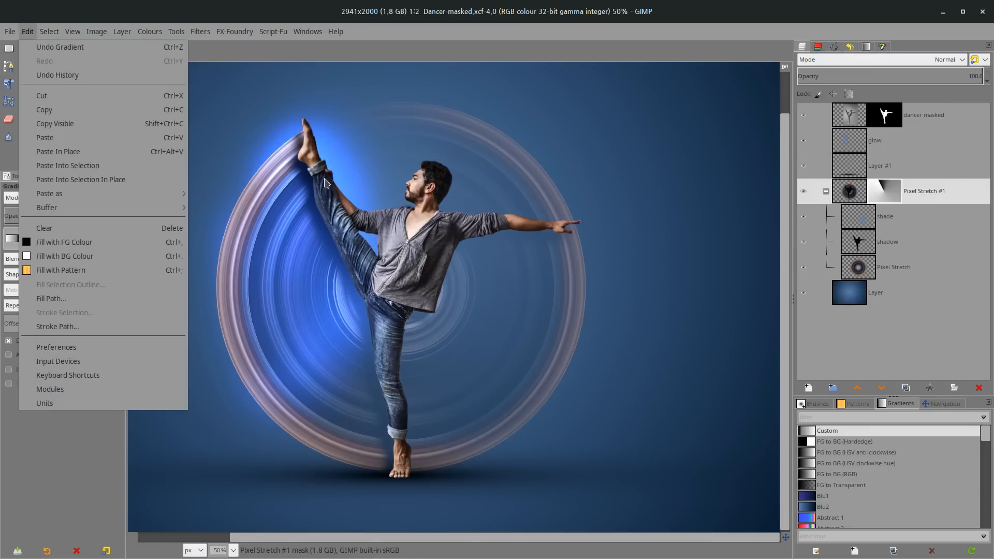
click(358, 187)
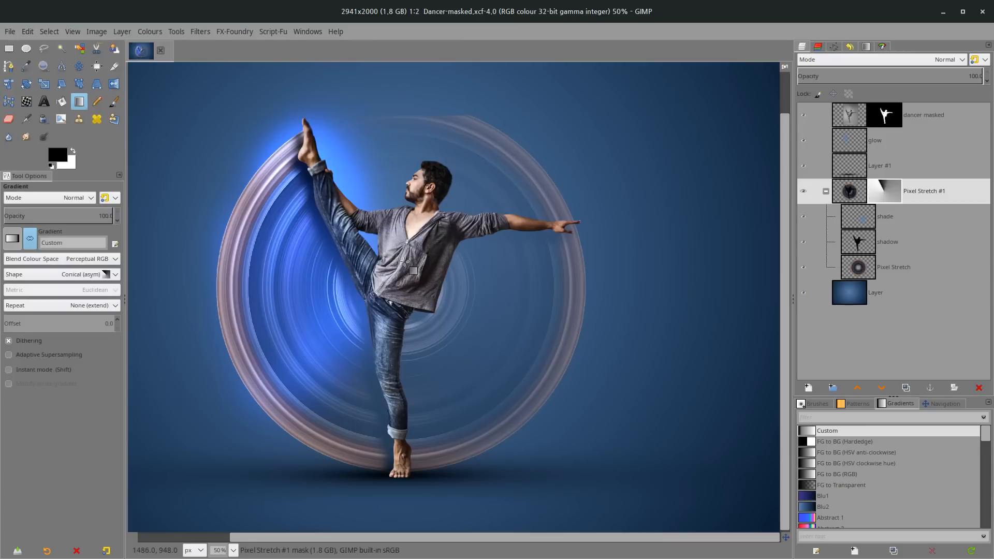
drag(395, 269, 485, 285)
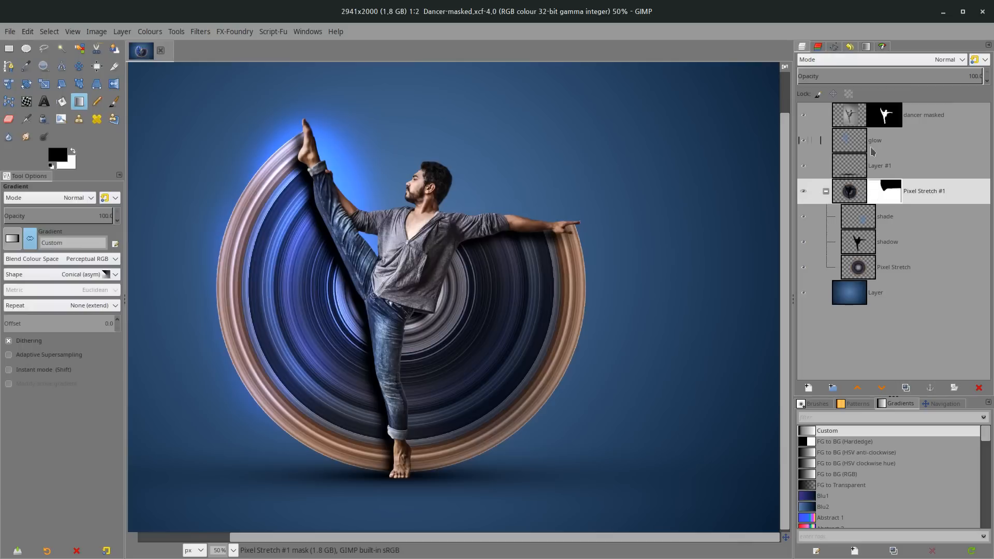
Create a new layer from the visible image above the dancer masked layer
click(908, 114)
right_click(921, 120)
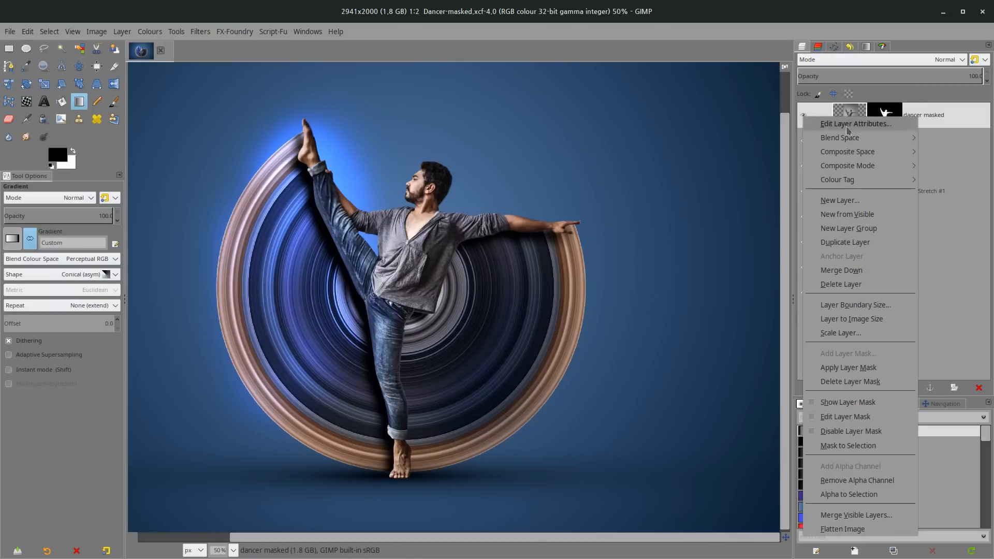
click(849, 214)
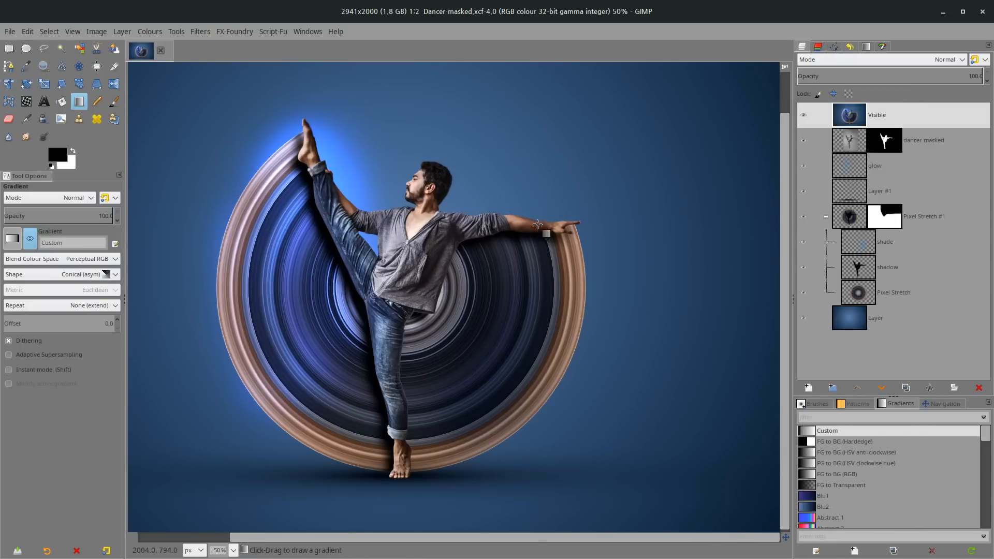
Apply the High Pass filter to the Visible layer with a standard deviation of 0.9 and a contrast of 1.596
click(199, 32)
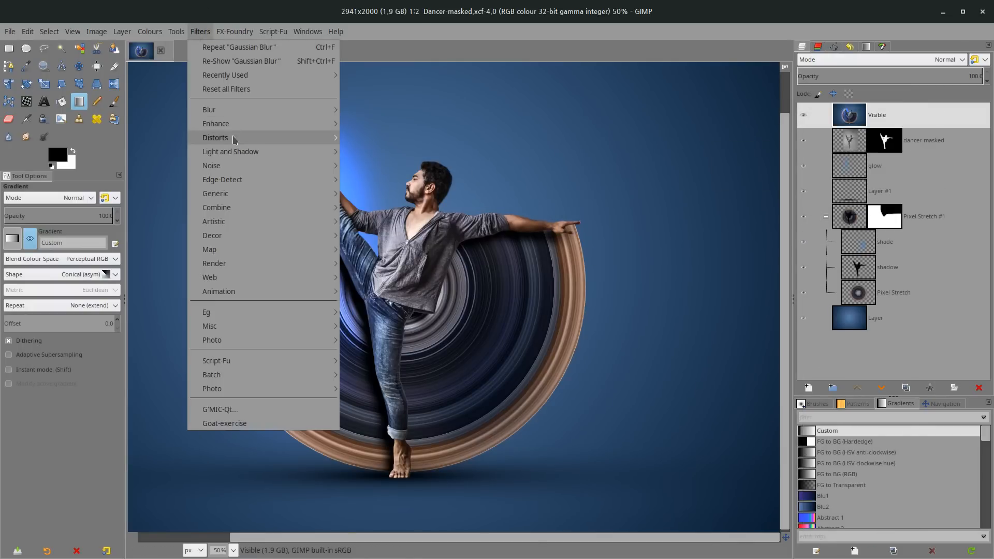
mouse_move(234, 124)
click(382, 158)
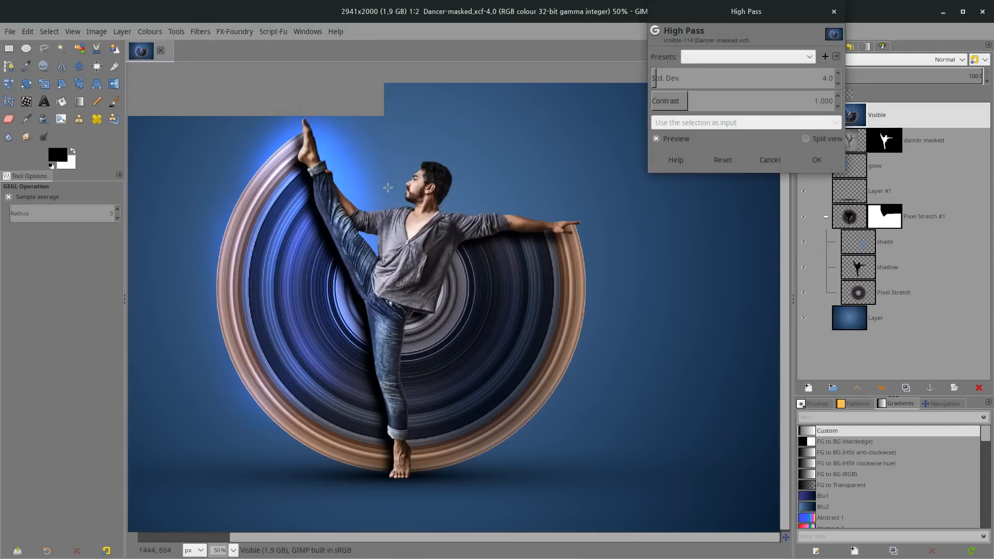
key(1)
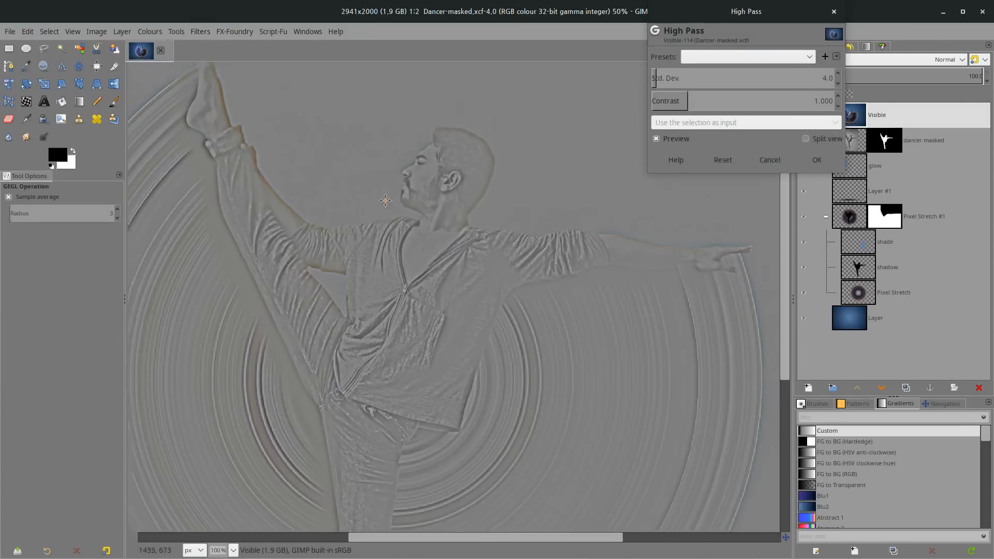
drag(767, 85, 743, 85)
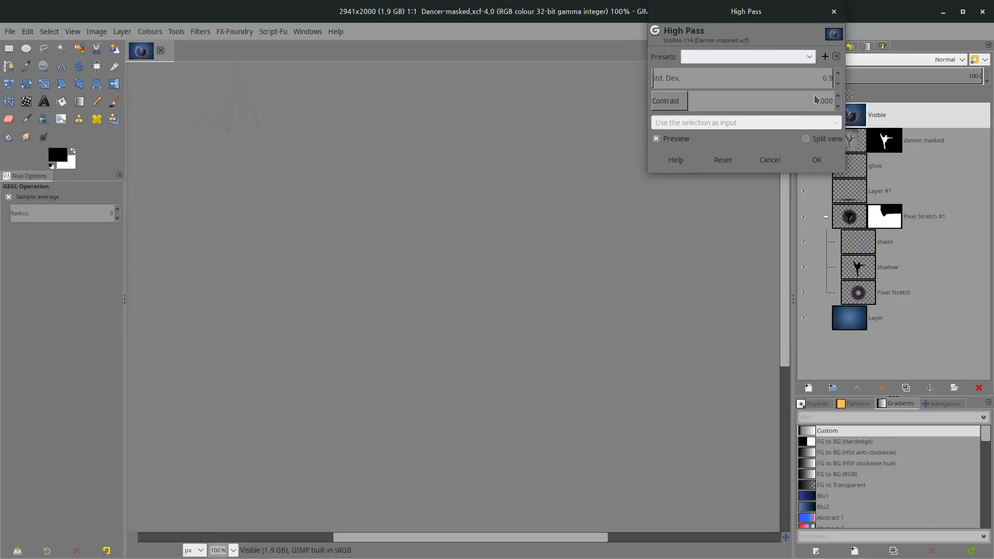
drag(670, 95, 710, 98)
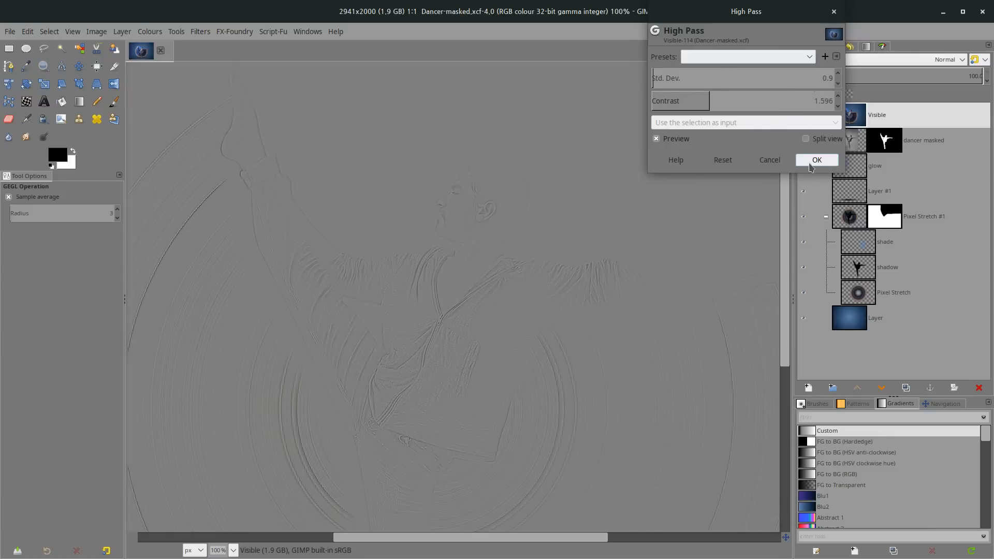
scroll(390, 148, up, 4)
scroll(355, 185, down, 5)
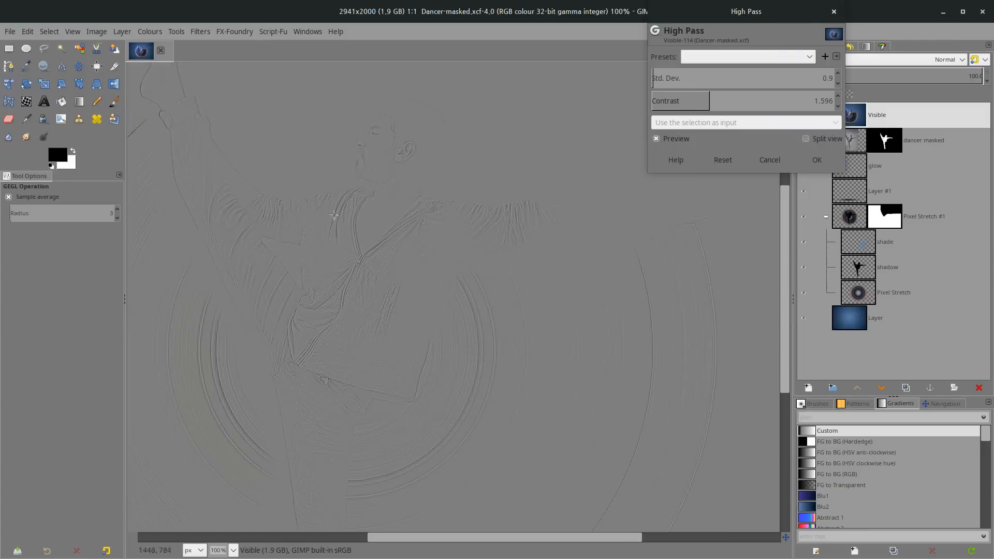
drag(330, 171, 409, 200)
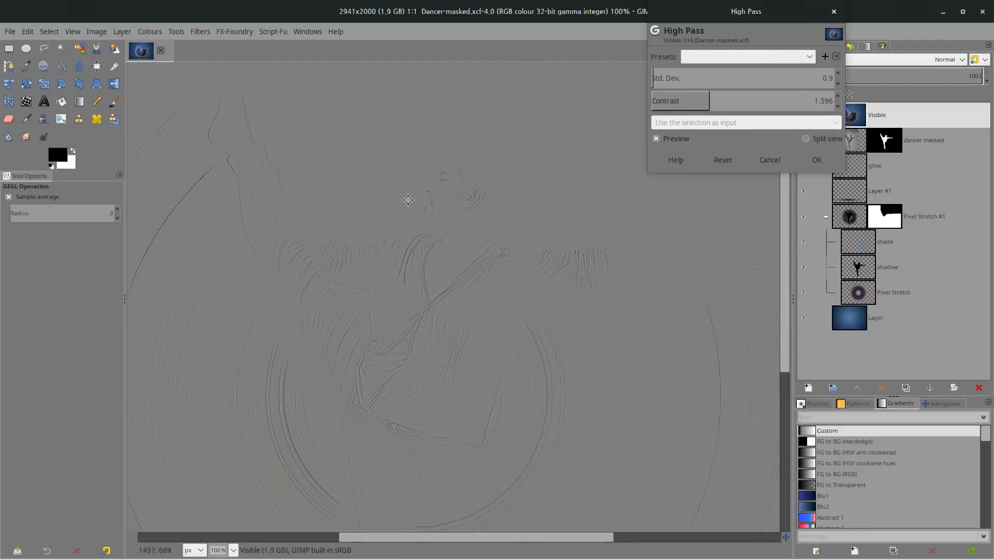
click(823, 164)
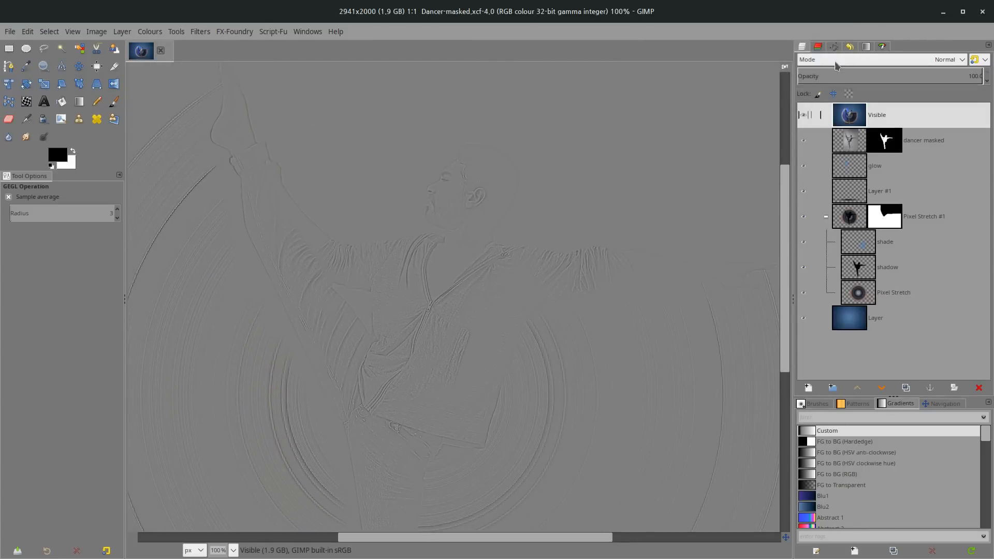
Try Soft light on the Visible layer and settle on the Linear light blend mode
click(837, 61)
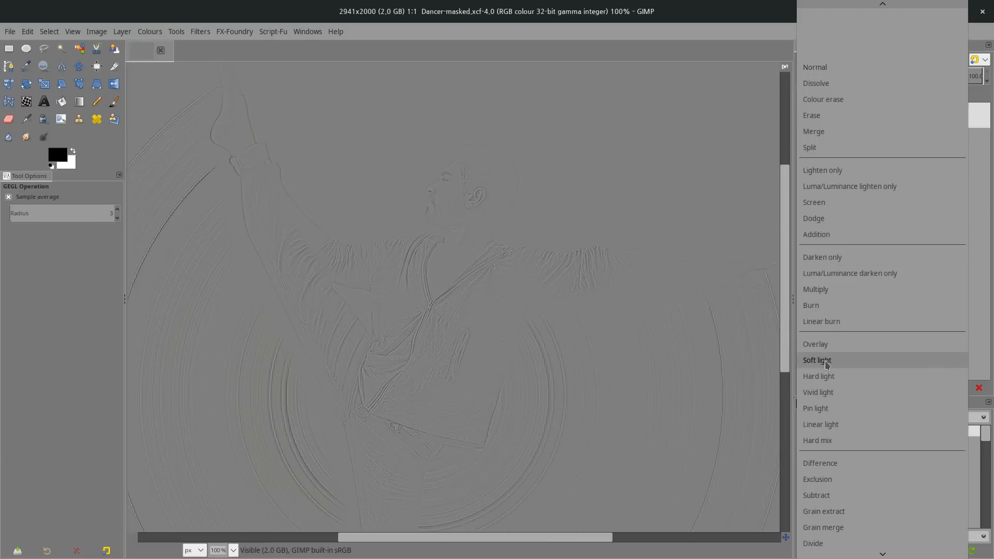
click(827, 365)
click(830, 59)
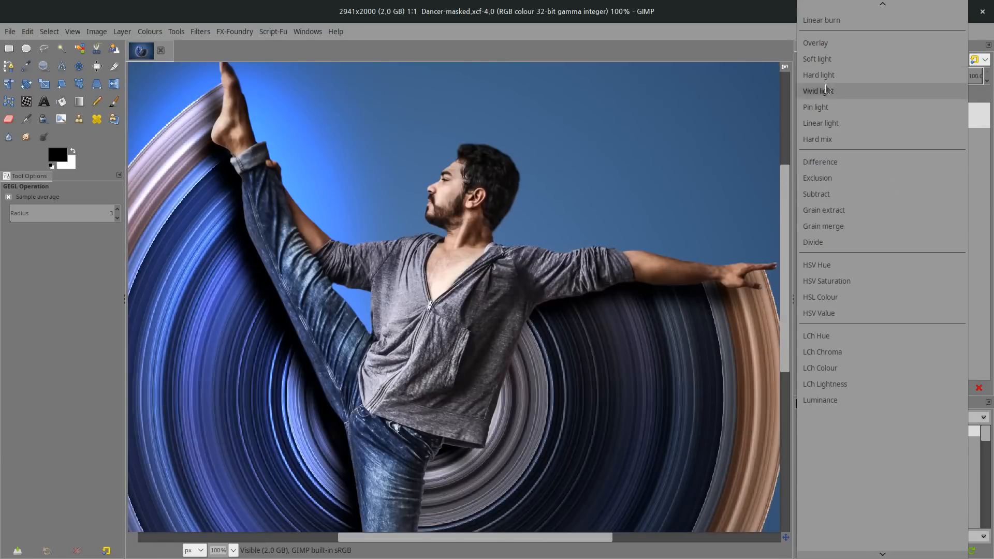
click(839, 126)
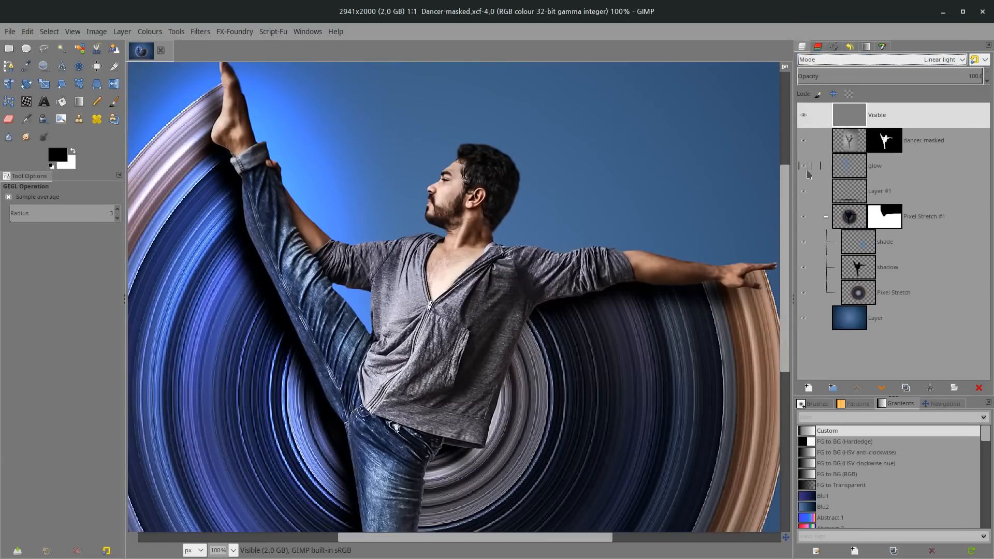
Examine the sharpening on the dancer and the rings, comparing the image with the Visible layer hidden and shown
drag(572, 175, 486, 176)
scroll(570, 191, down, 2)
scroll(548, 205, up, 2)
scroll(485, 177, up, 1)
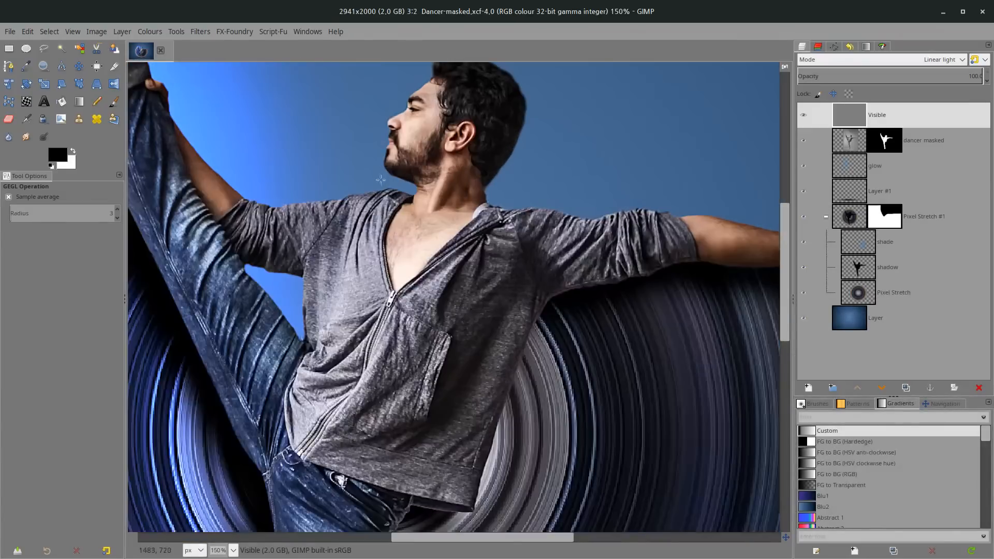
drag(379, 180, 454, 206)
scroll(456, 206, down, 1)
scroll(457, 206, down, 2)
scroll(552, 204, up, 2)
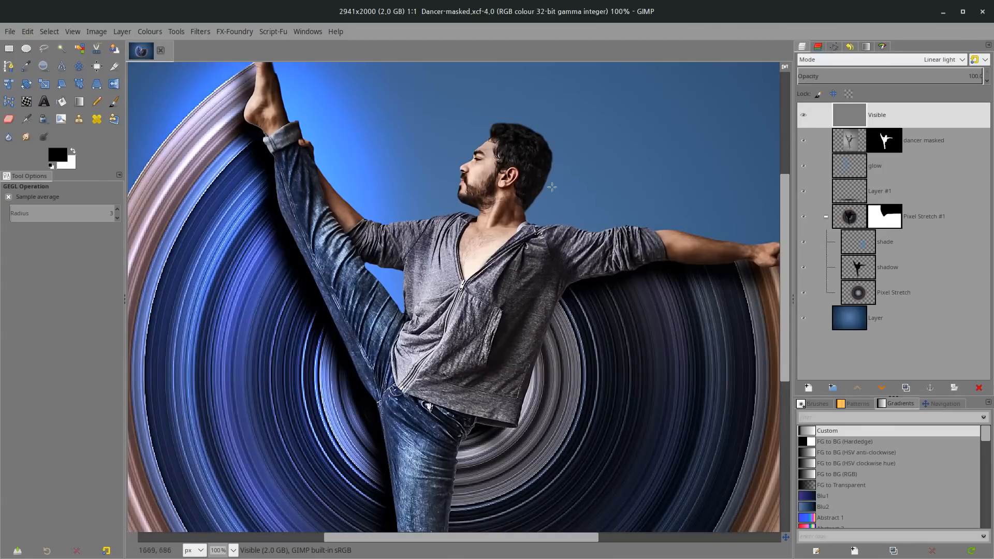
click(805, 115)
click(804, 115)
drag(734, 179, 732, 173)
Load the dancer masked layer's mask as a selection and add a layer mask to the Visible layer initialised from that selection
right_click(891, 151)
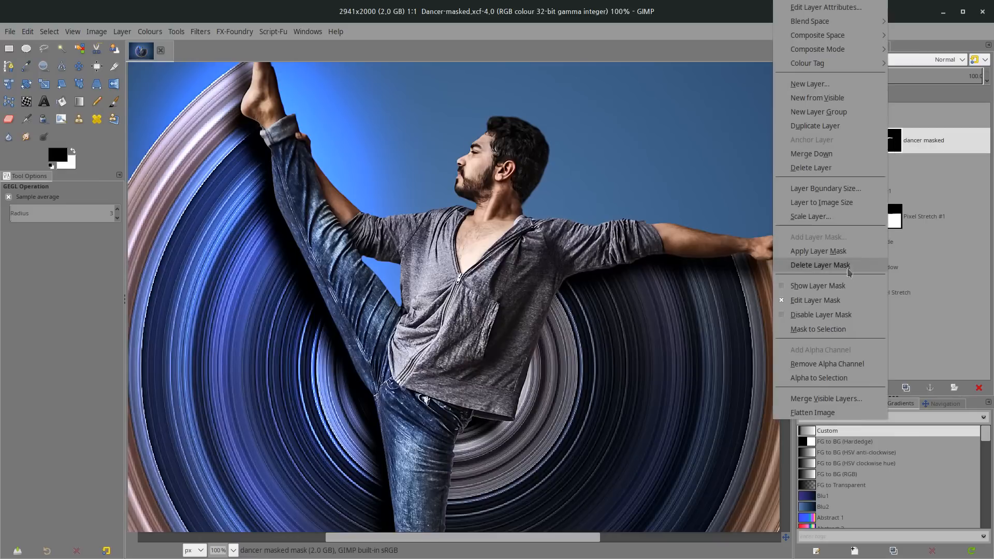
click(829, 330)
click(880, 115)
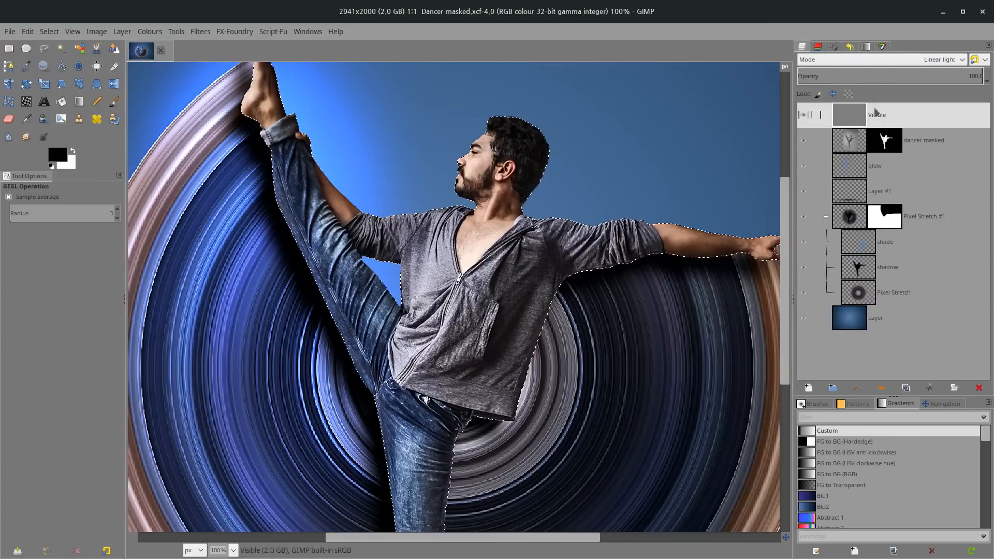
right_click(877, 115)
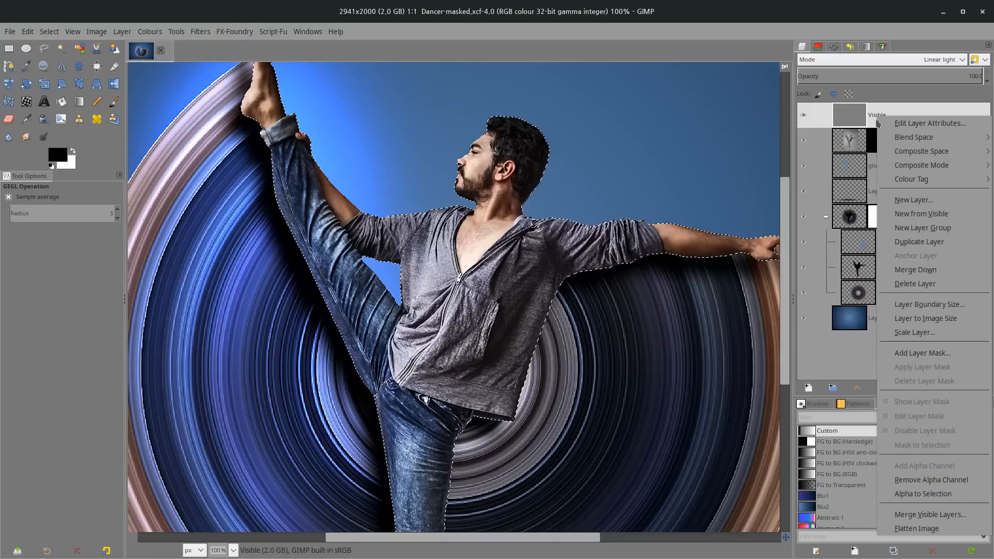
click(915, 353)
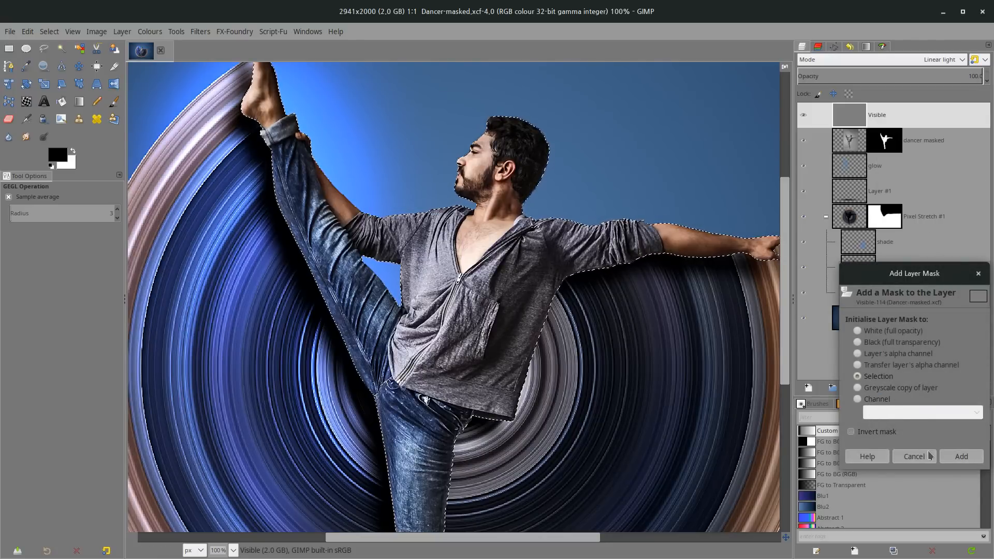
click(962, 456)
Compare the dancer with the masked Visible layer hidden and shown, and clear the selection
scroll(466, 224, up, 1)
drag(466, 223, 492, 257)
click(805, 115)
click(804, 115)
scroll(454, 302, left, 1)
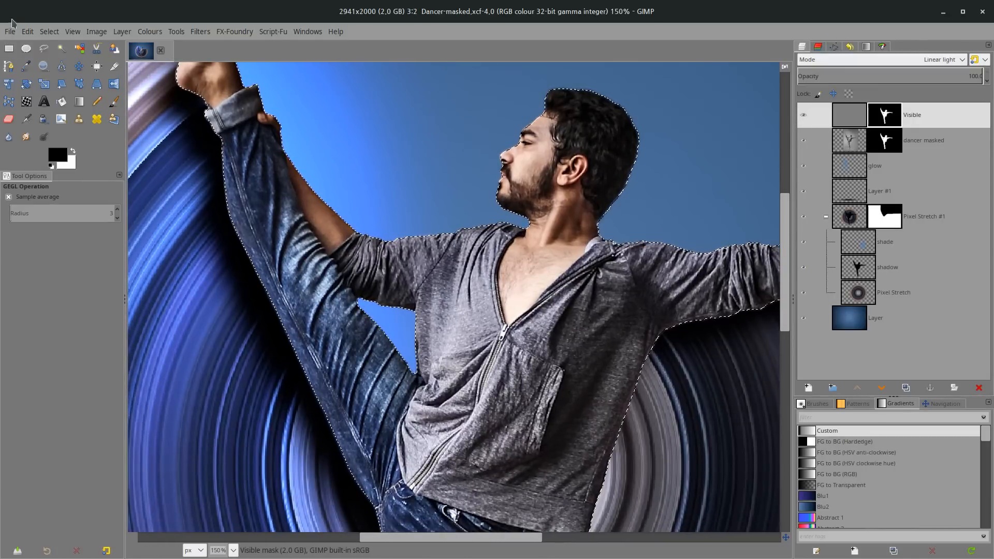
click(49, 31)
click(62, 60)
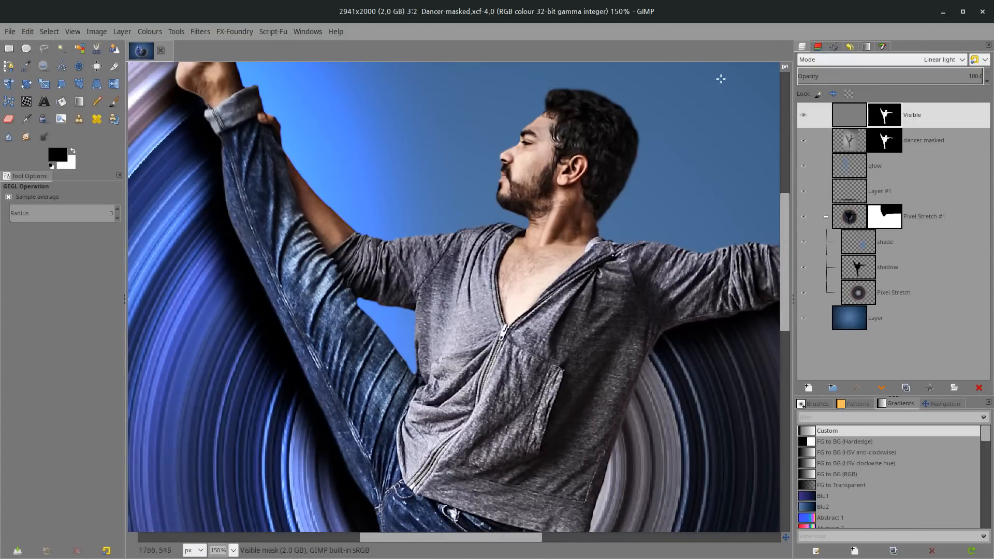
Create another layer from the visible image, above the masked Visible layer
right_click(929, 119)
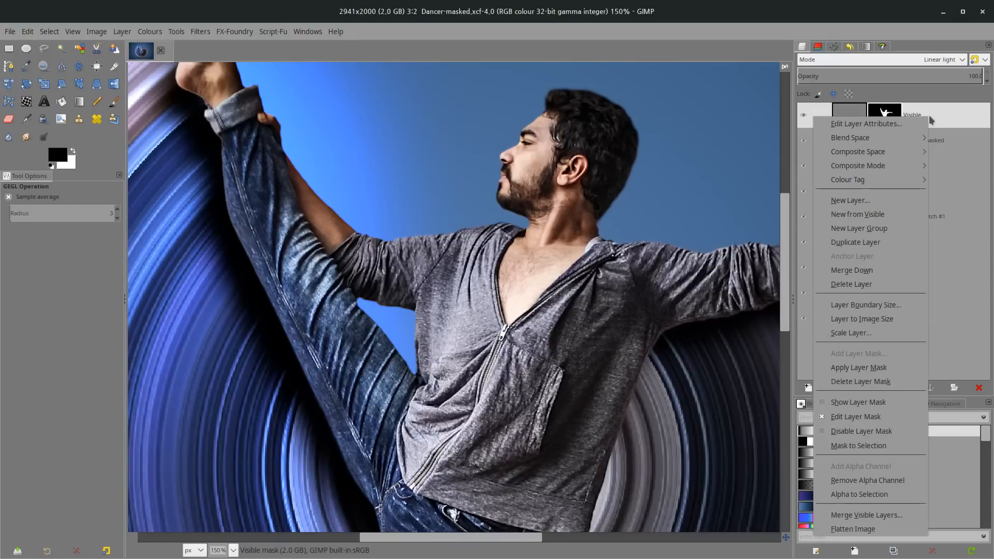
click(866, 216)
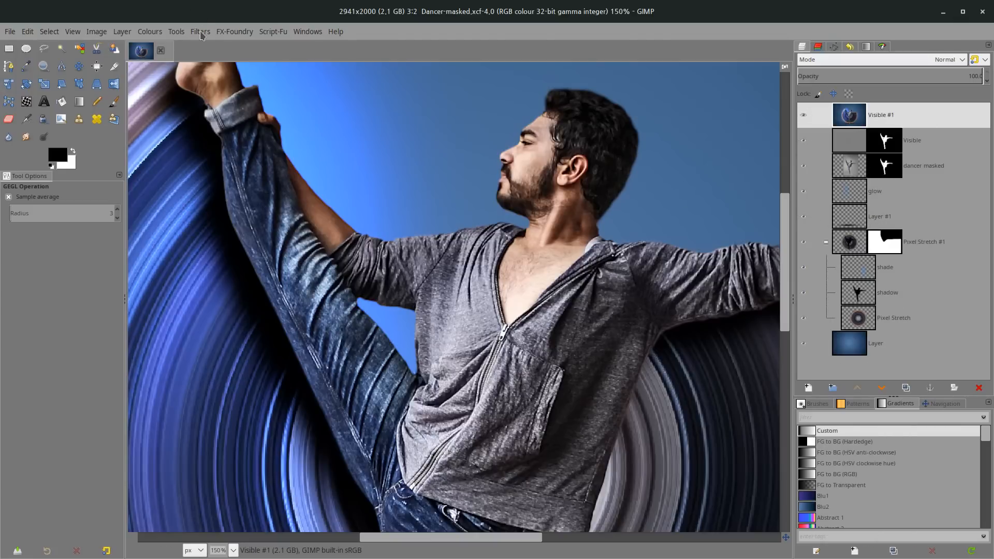
Apply G'MIC's Add Grain filter to the Visible #1 layer with the Orwo NP20-GDR preset, Grain Merge and 0.20 opacity, outputting to a new layer
click(200, 31)
click(231, 410)
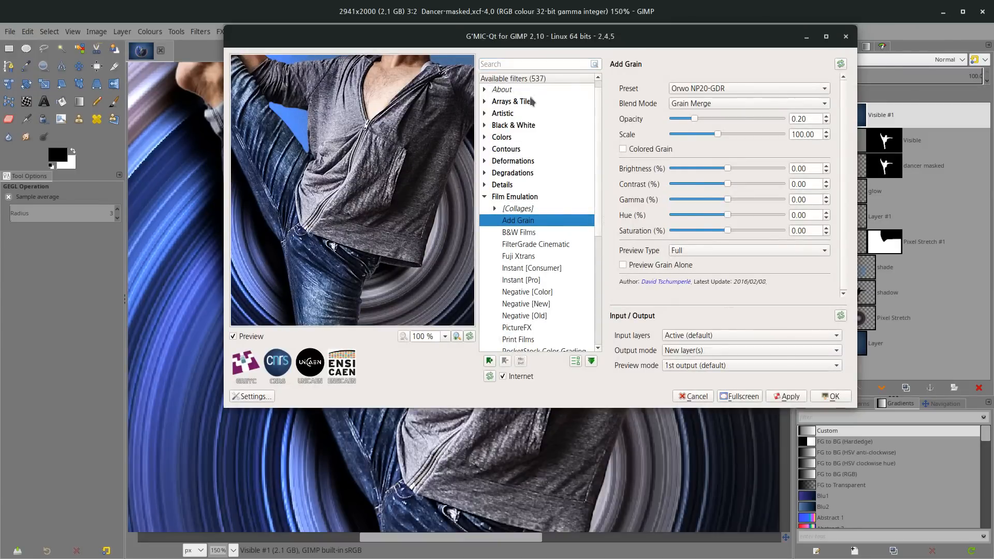
click(522, 64)
text(gain)
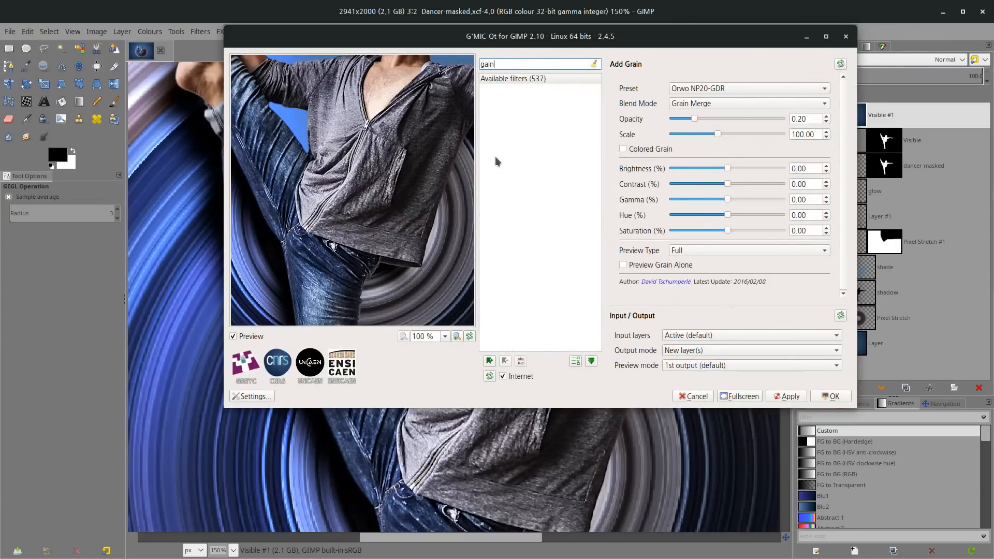
key(BackSpace)
key(BackSpace)
key(BackSpace)
text(rain)
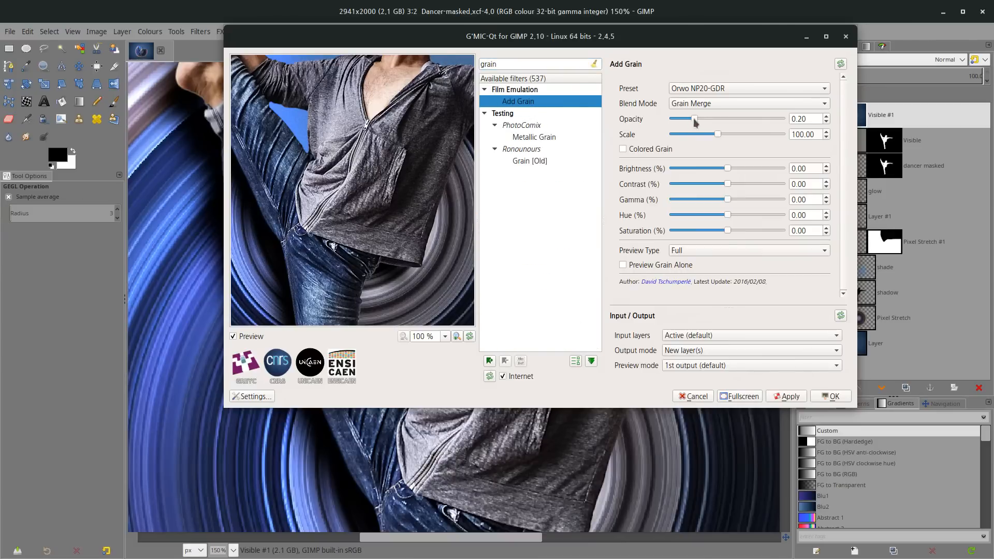
click(669, 356)
click(704, 352)
click(848, 400)
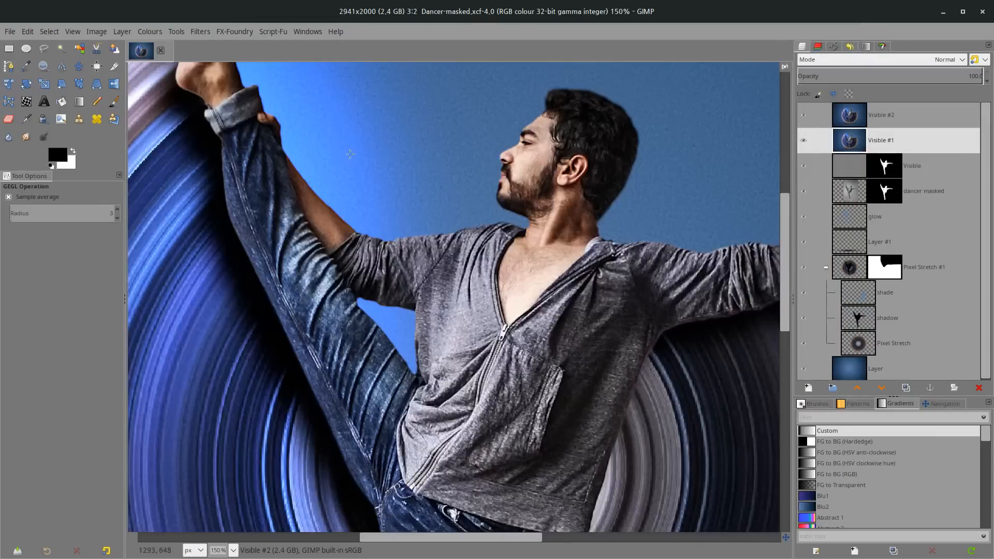
Examine the grain on the background, the dancer and the rings, from close up out to the whole image
drag(418, 130, 411, 187)
drag(612, 102, 506, 123)
scroll(482, 123, down, 1)
drag(393, 148, 475, 119)
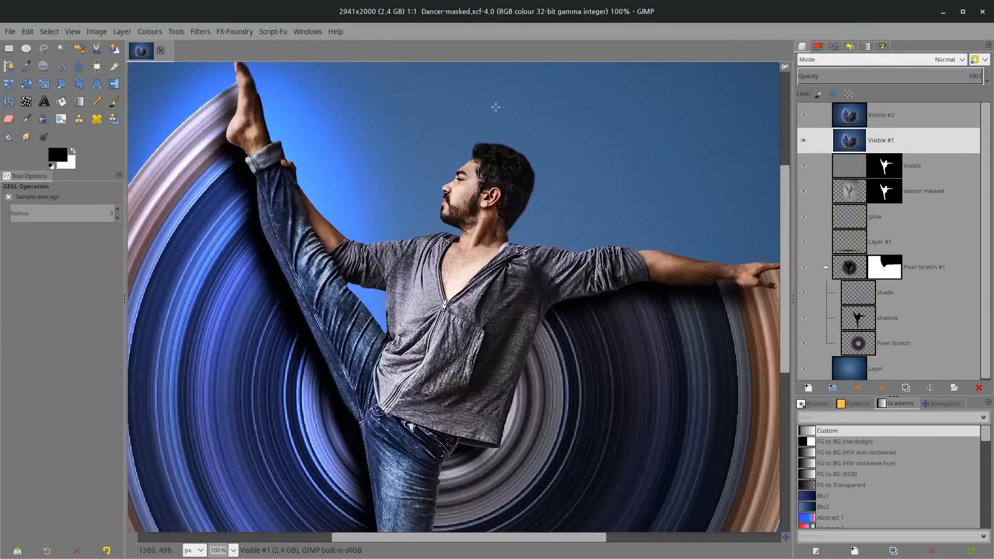
drag(435, 165, 497, 136)
scroll(390, 221, down, 2)
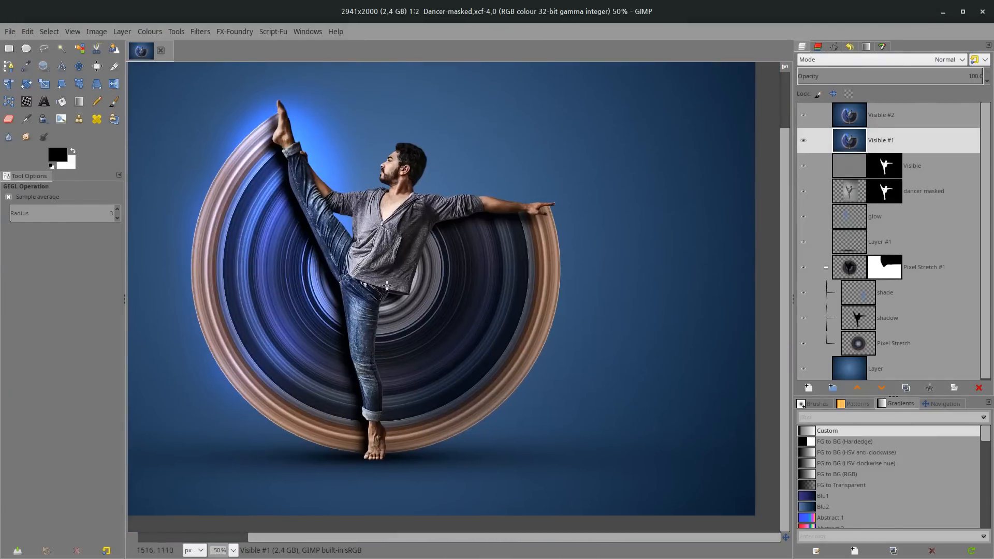
scroll(414, 260, down, 2)
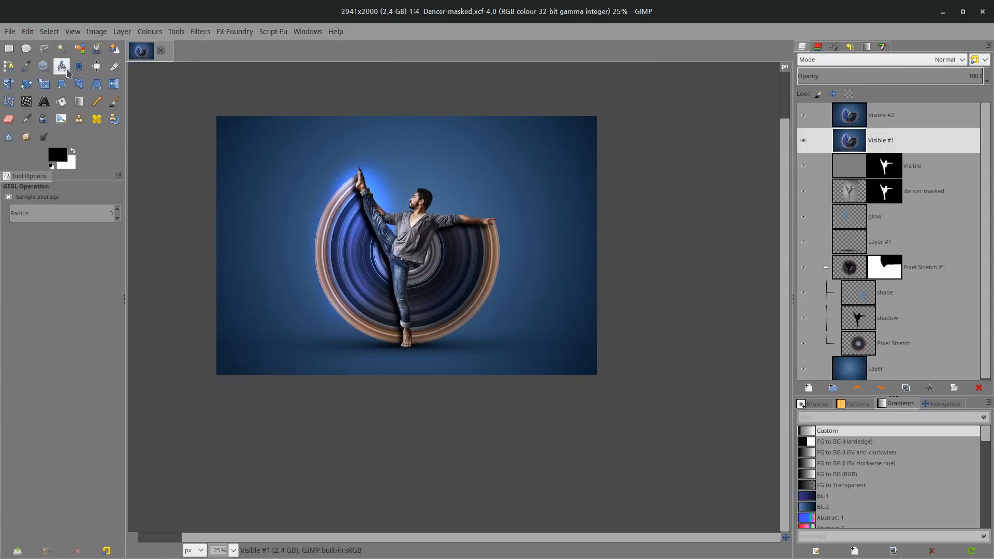
Make Visible #2 the active layer and set the Gradient tool's blend mode to Linear light
click(79, 101)
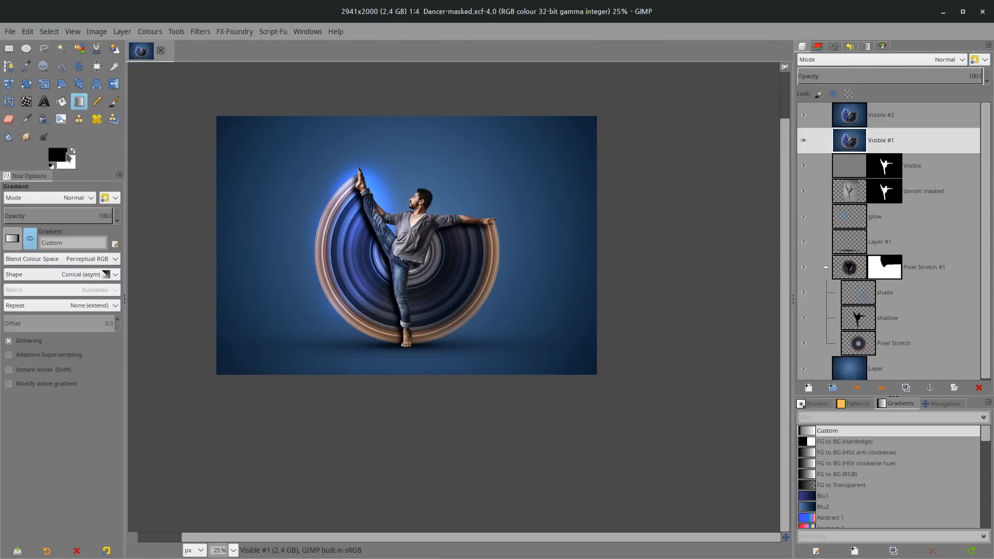
click(852, 122)
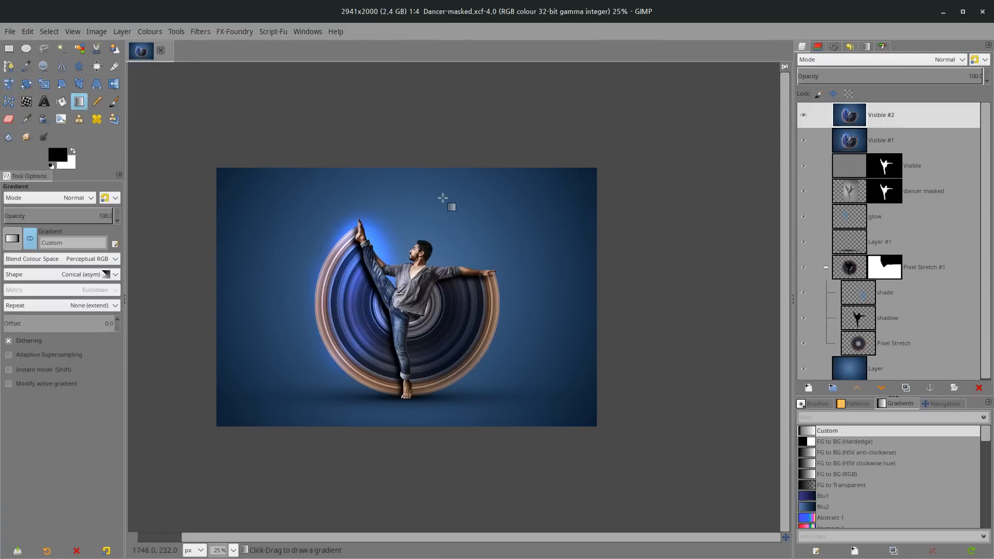
scroll(382, 227, up, 1)
scroll(382, 227, up, 1)
drag(456, 261, 511, 299)
click(41, 198)
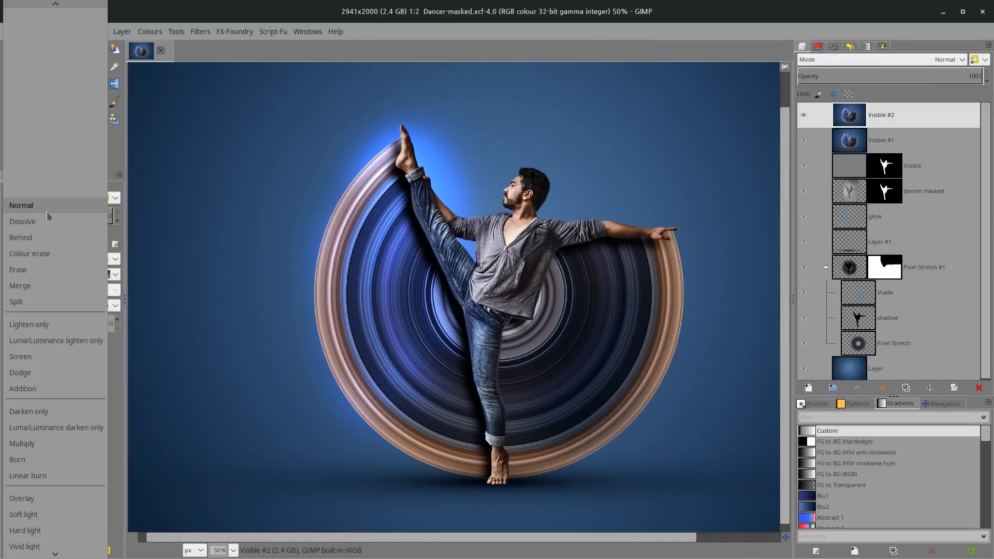
scroll(43, 451, down, 3)
scroll(46, 454, down, 1)
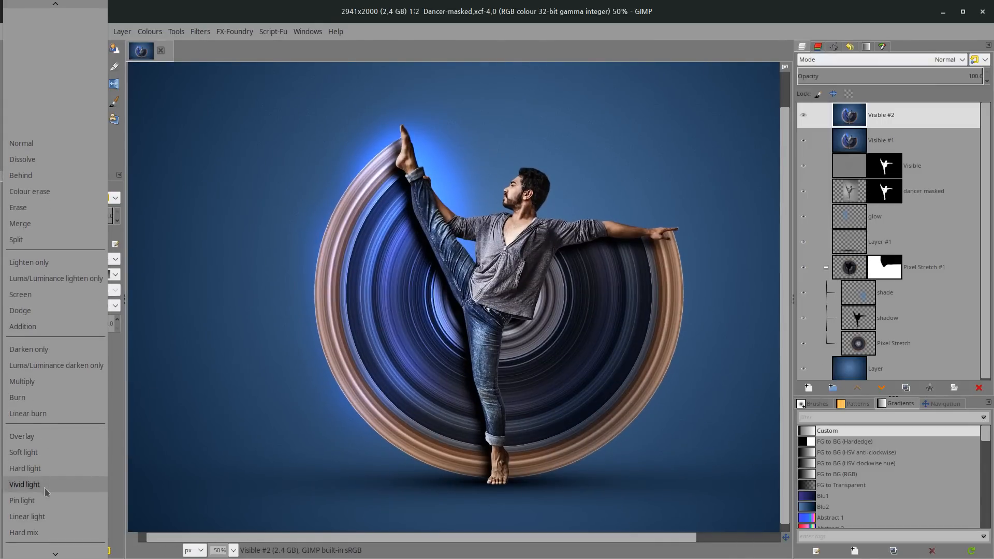
click(41, 517)
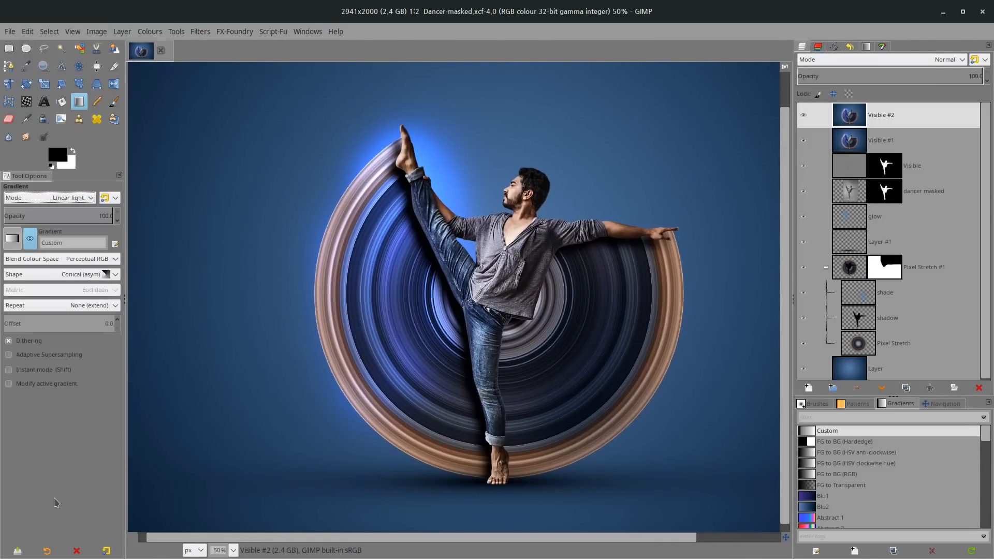
Draw a Blu2 gradient diagonally across the image from near its upper-left corner to its lower-right corner
click(12, 239)
click(18, 367)
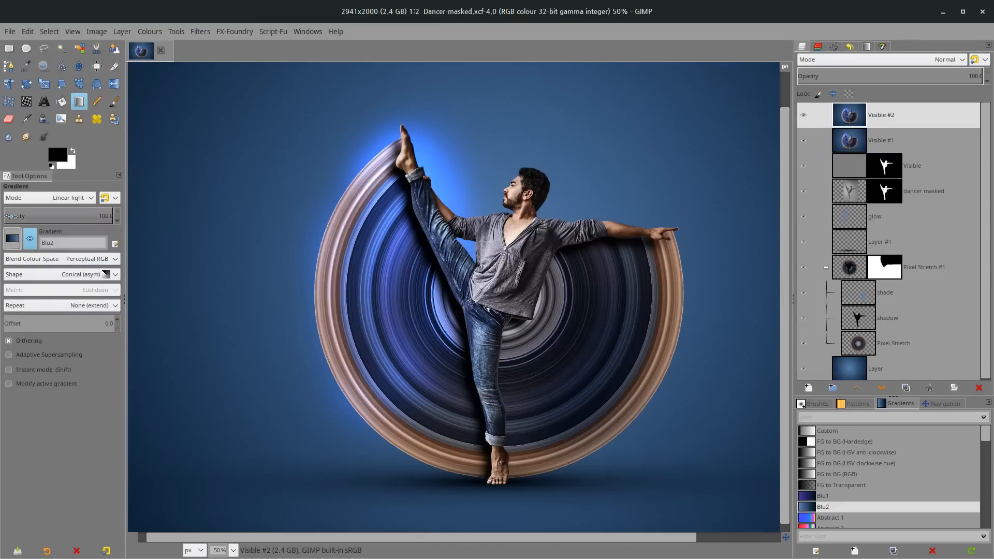
scroll(204, 301, up, 2)
scroll(204, 301, down, 1)
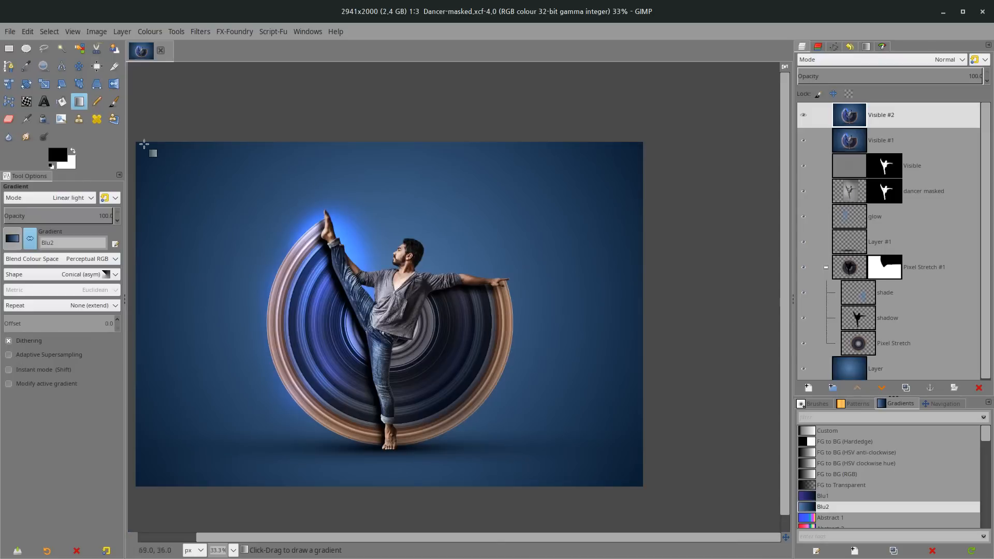
click(12, 239)
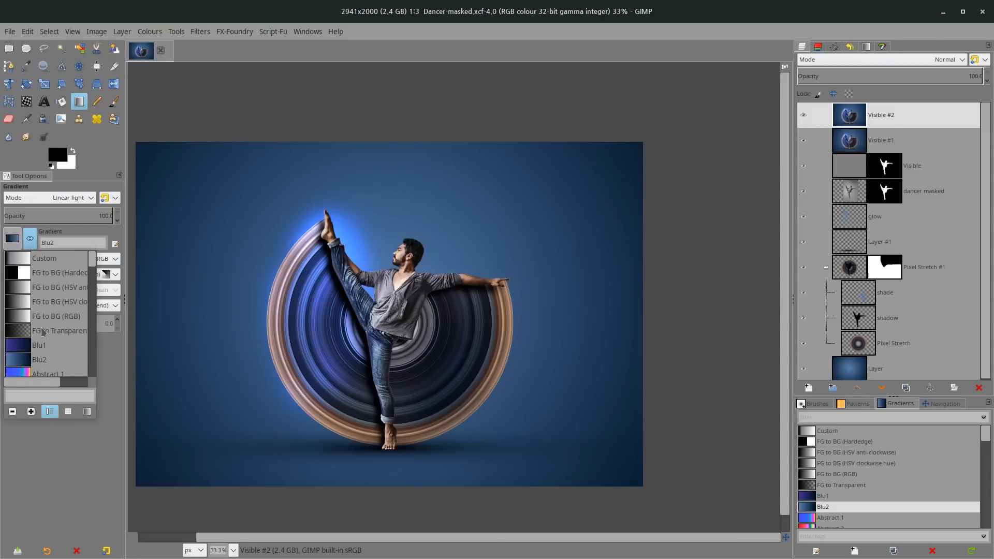
click(144, 147)
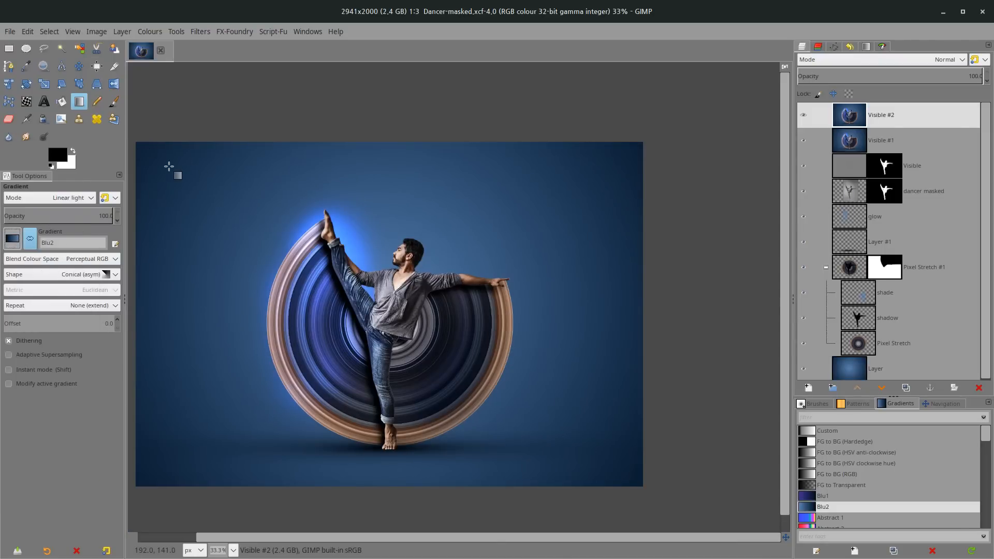
drag(156, 155, 643, 473)
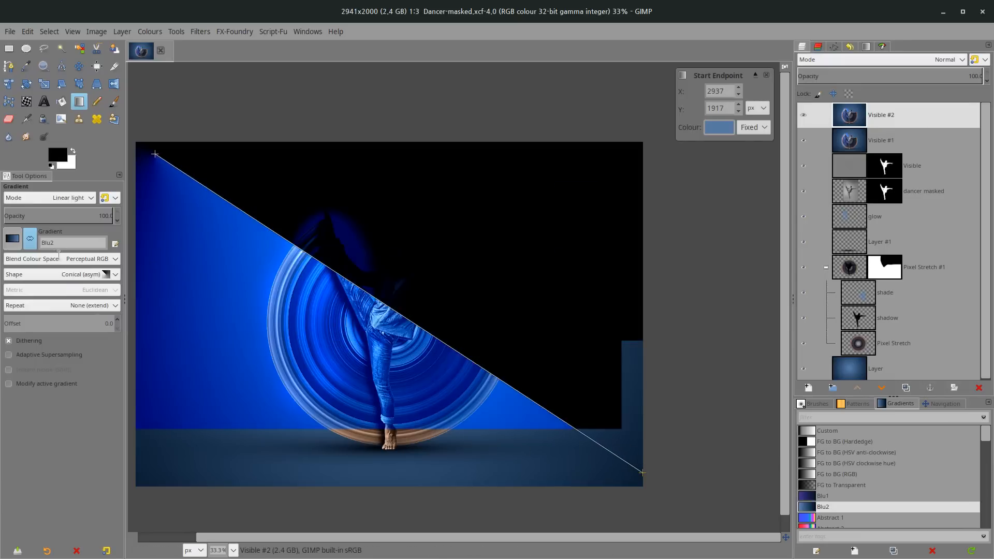
Change the gradient's shape to Radial, reverse it, and move its start endpoint to about X 21, Y 45
click(36, 275)
click(27, 226)
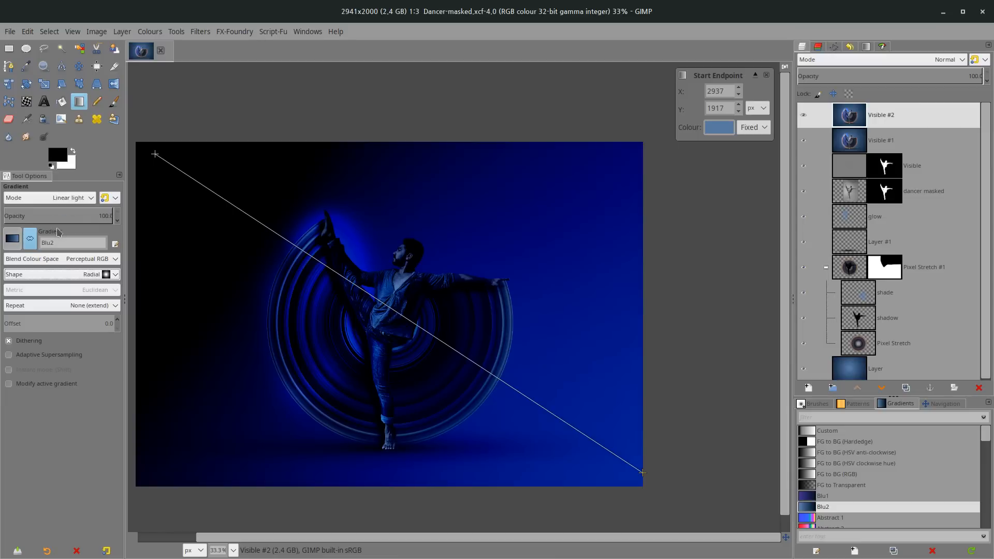
click(30, 242)
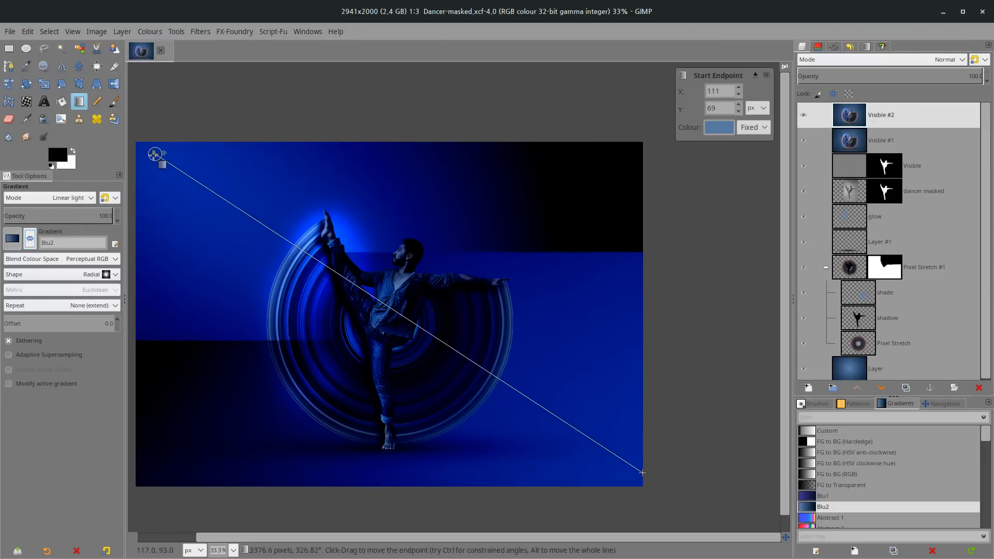
drag(145, 151, 140, 148)
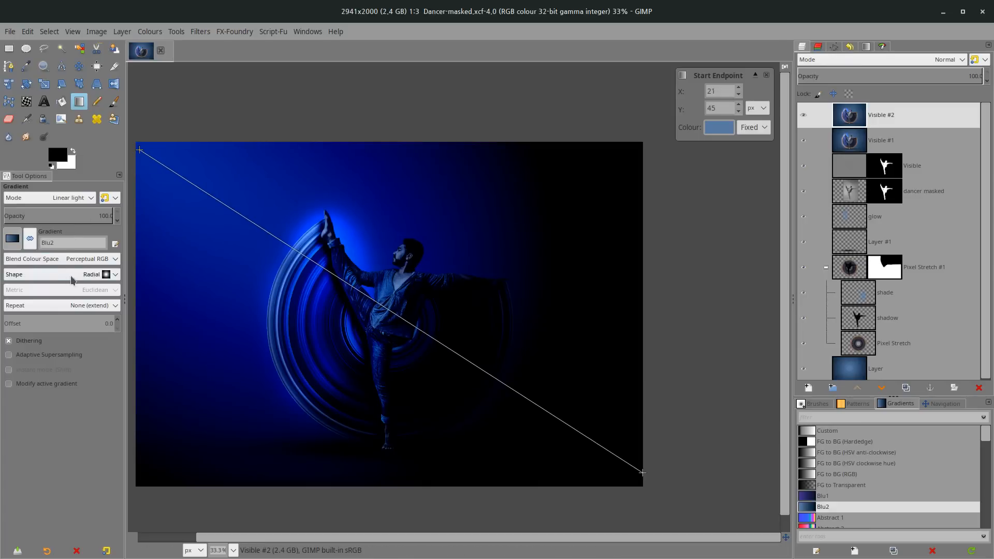
Lower the gradient's opacity to about 10.7 and move its start endpoint to about X -15, Y -18, just outside the image corner
drag(67, 220, 22, 222)
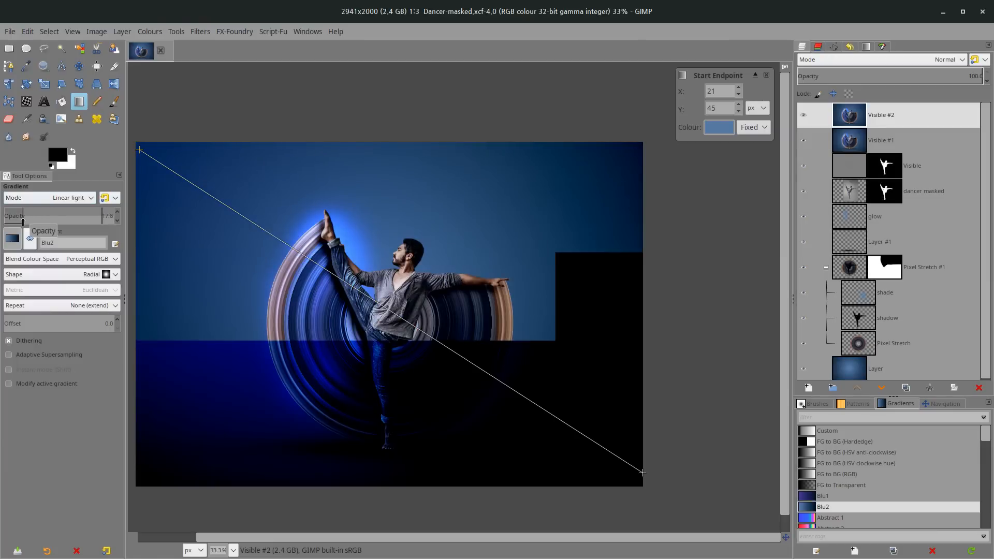
scroll(244, 218, up, 1)
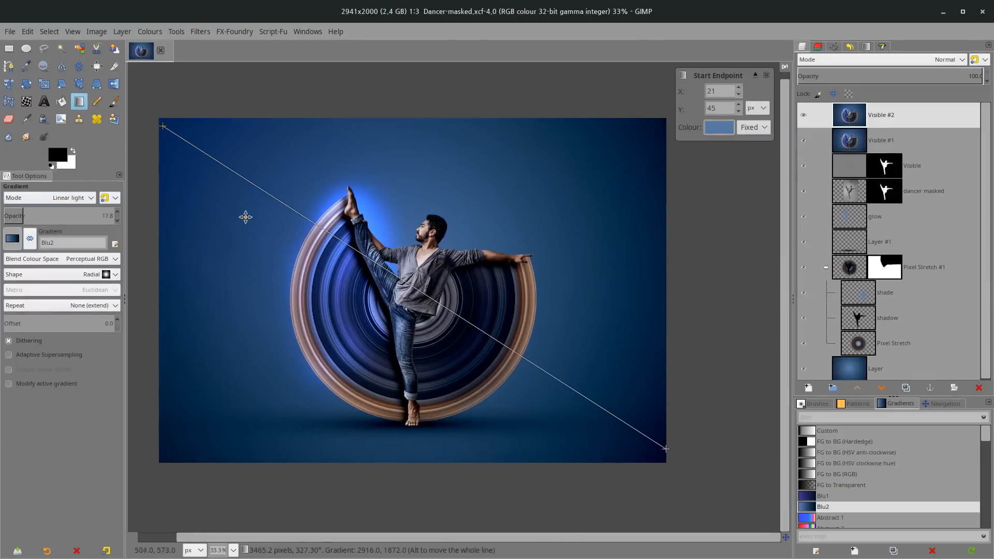
scroll(291, 236, down, 1)
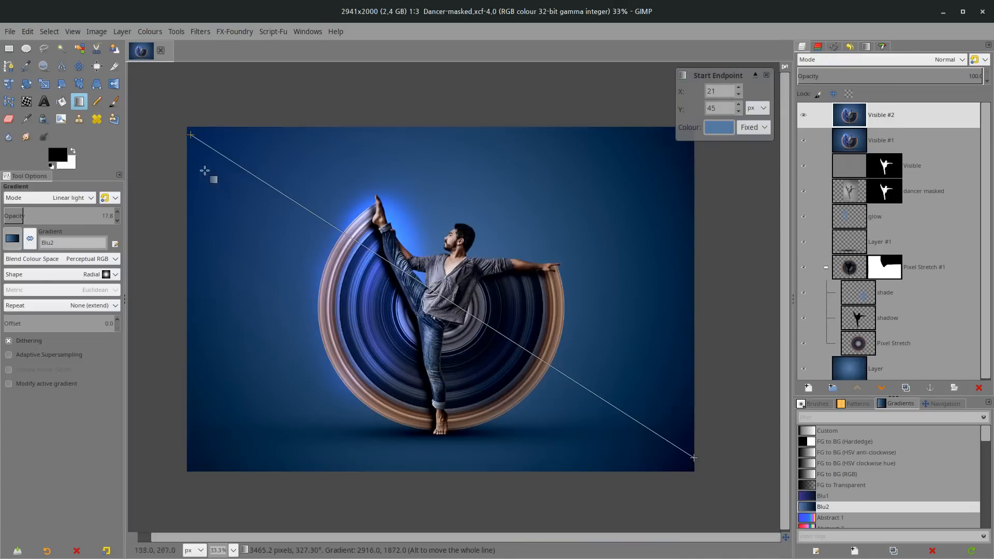
drag(191, 135, 185, 124)
click(16, 213)
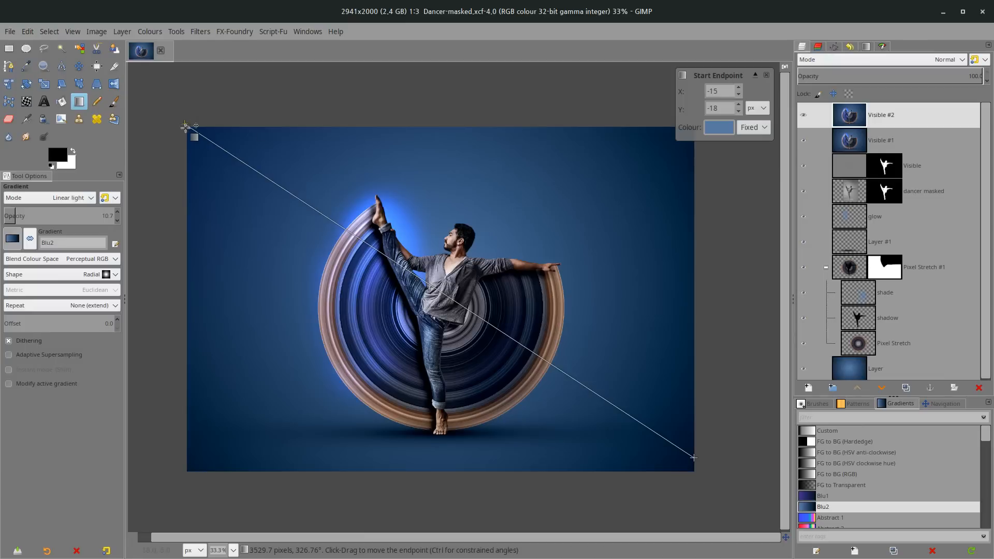
Set the start endpoint's colour to b7cee9 and the gradient's opacity to about 18.7, and move the end endpoint to about X 2898, Y 1959
click(720, 127)
mouse_move(630, 78)
mouse_down()
mouse_move(631, 87)
mouse_move(628, 72)
mouse_up()
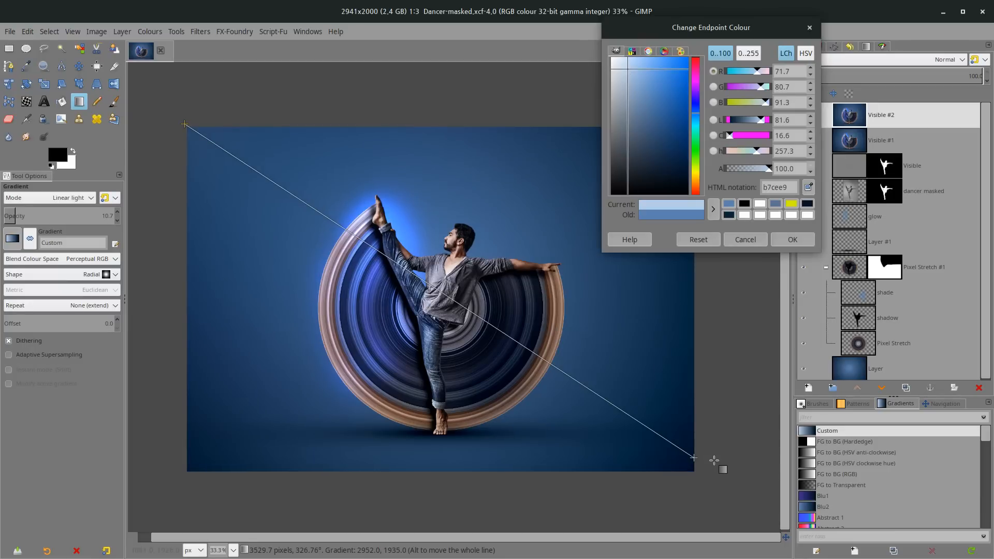
drag(696, 459, 687, 465)
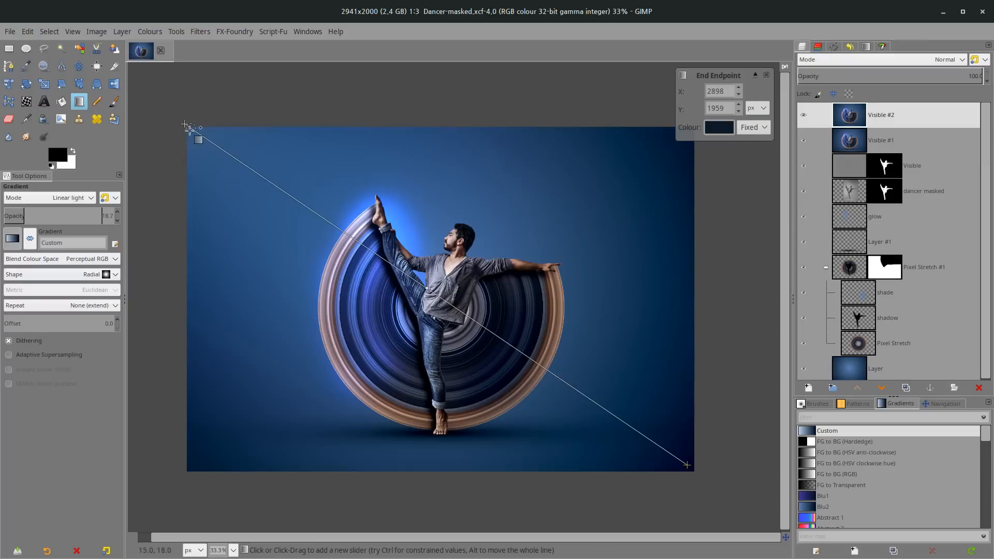
Commit the radial Linear light gradient to the Visible #2 layer without any added colour stop
click(192, 129)
key(ctrl+z)
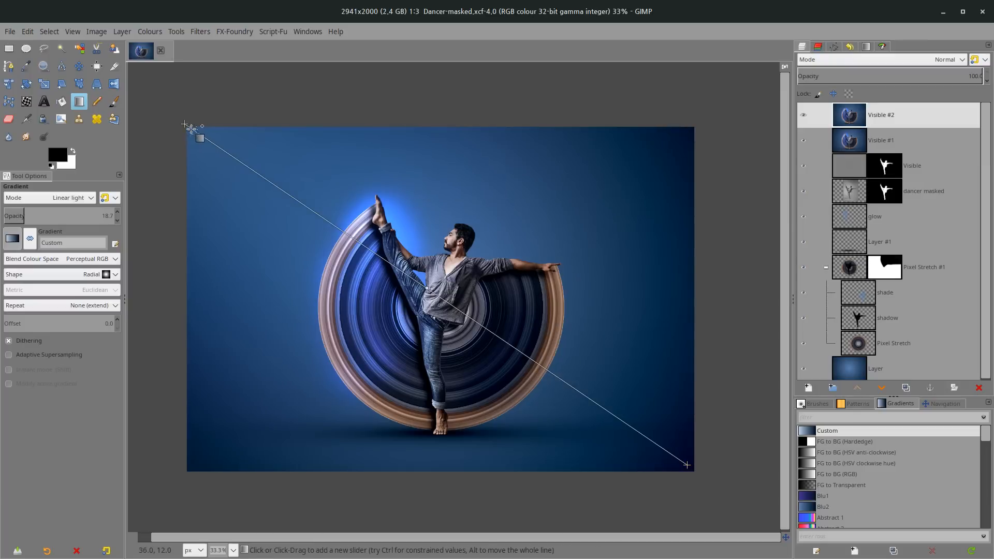
click(186, 123)
key(Return)
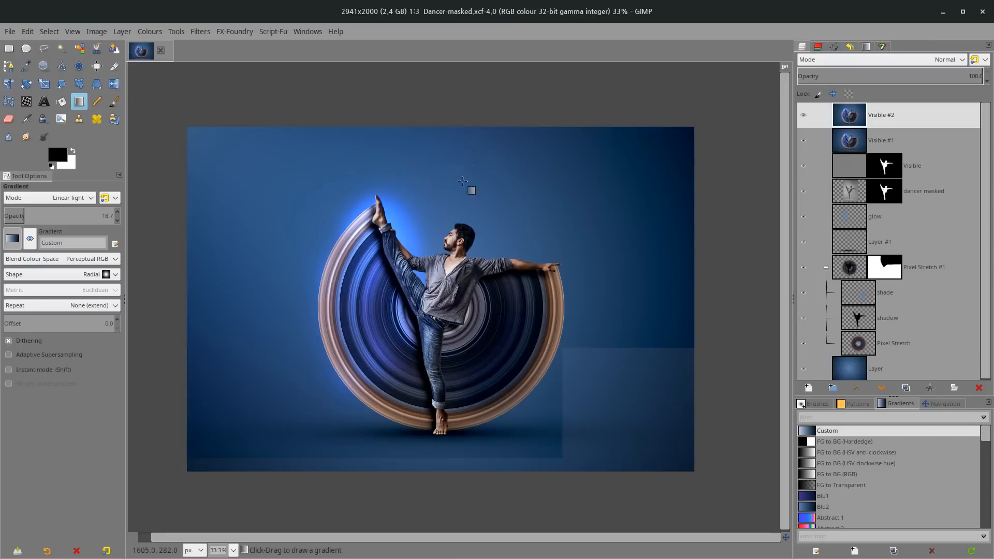
Hide the docks and examine the finished artwork close up and as a whole
drag(412, 227, 358, 182)
key(Tab)
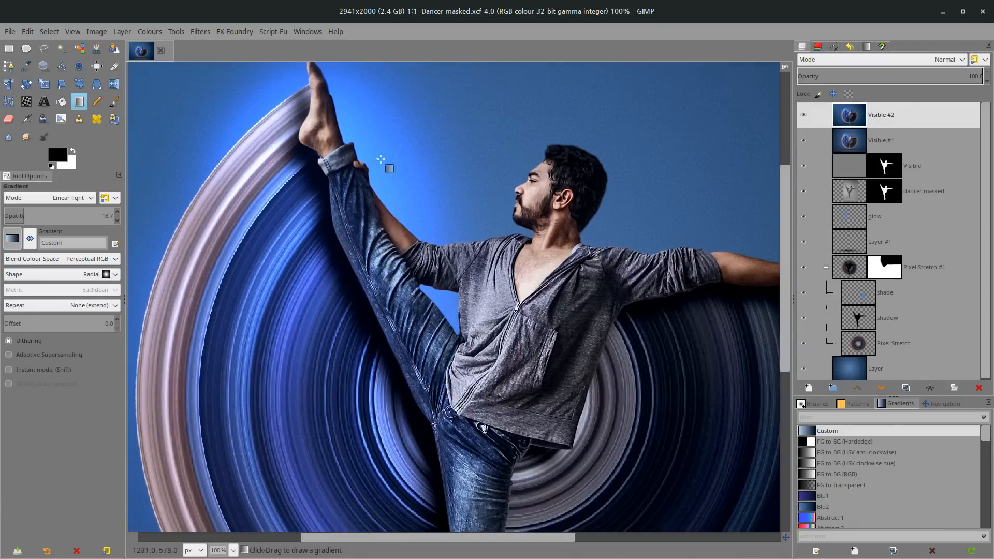
scroll(400, 181, down, 4)
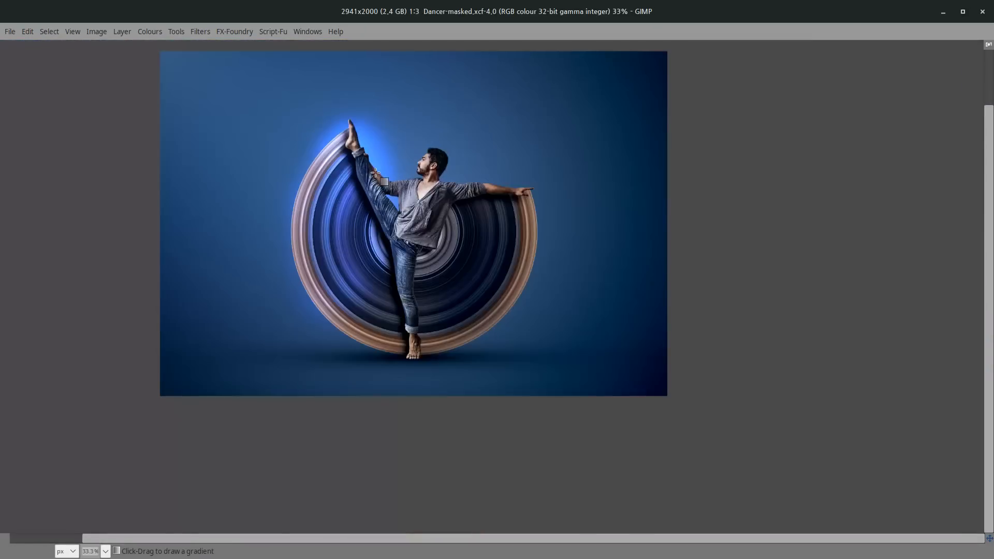
scroll(376, 173, up, 2)
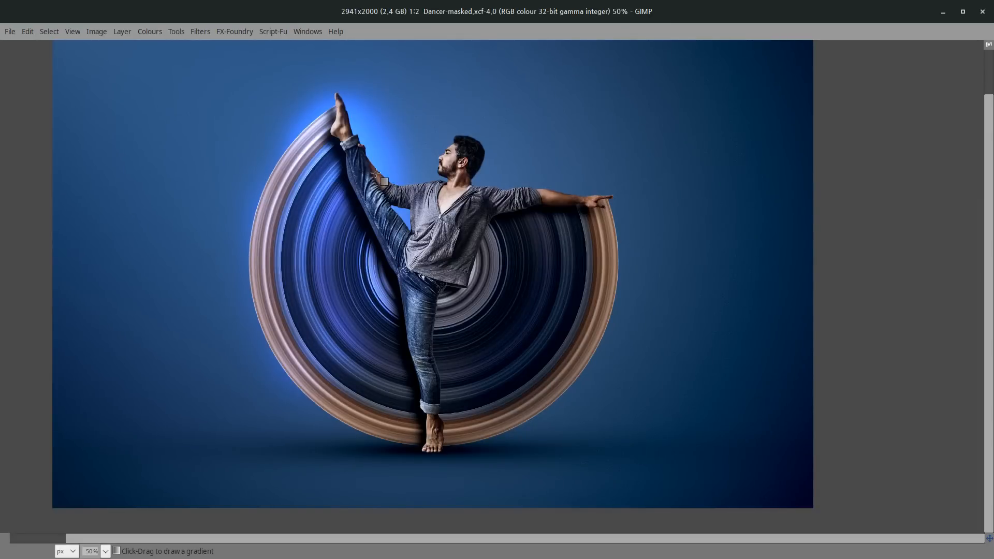
drag(375, 173, 380, 208)
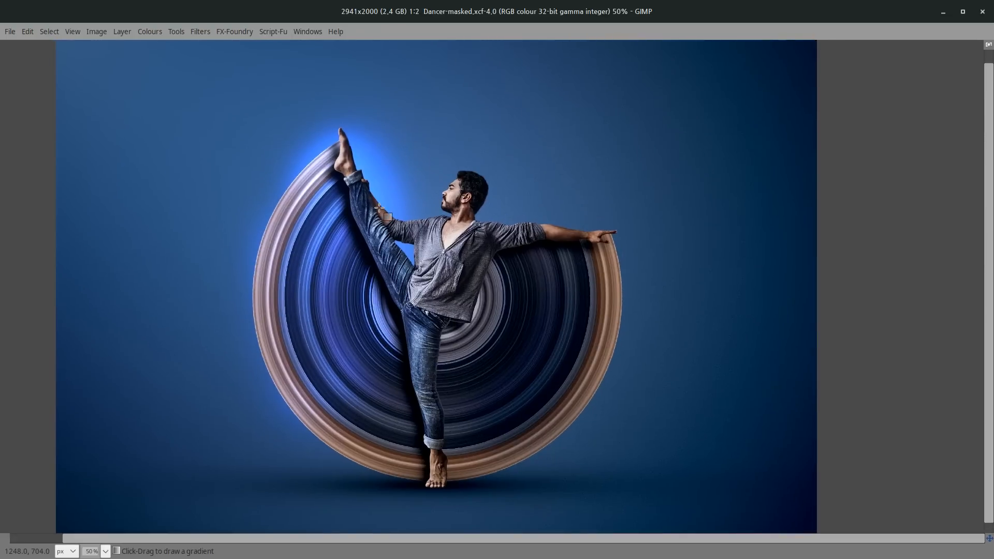